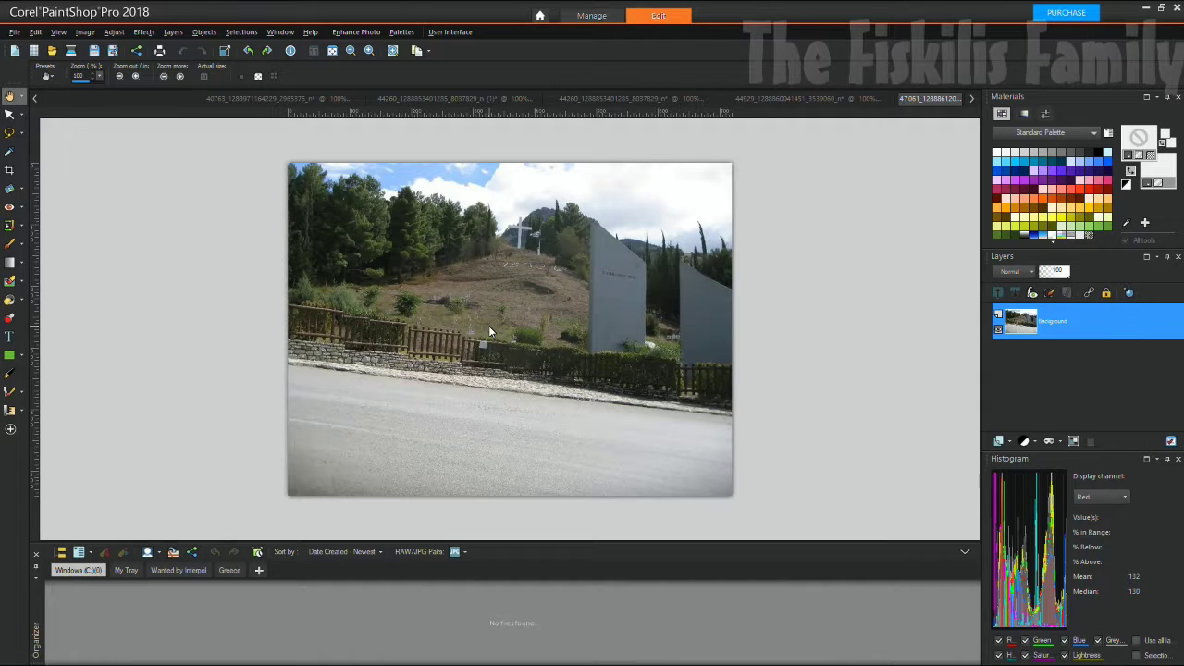
{"action": "left_click", "coordinate": [349, 30]}
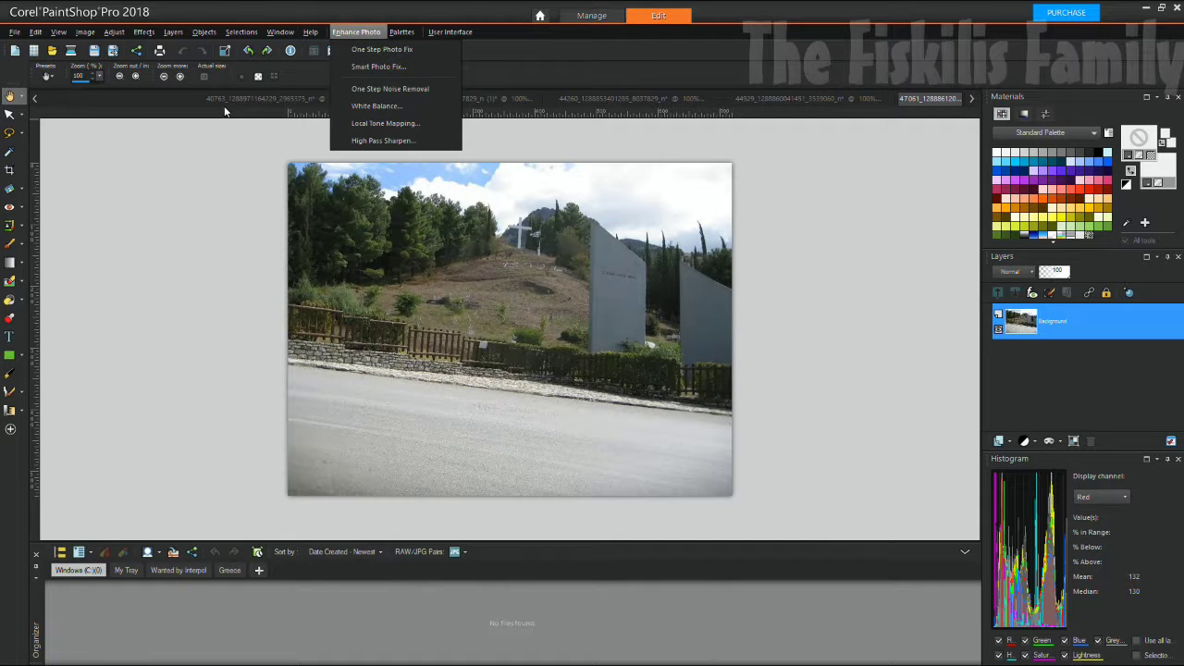
{"action": "left_click", "coordinate": [793, 97]}
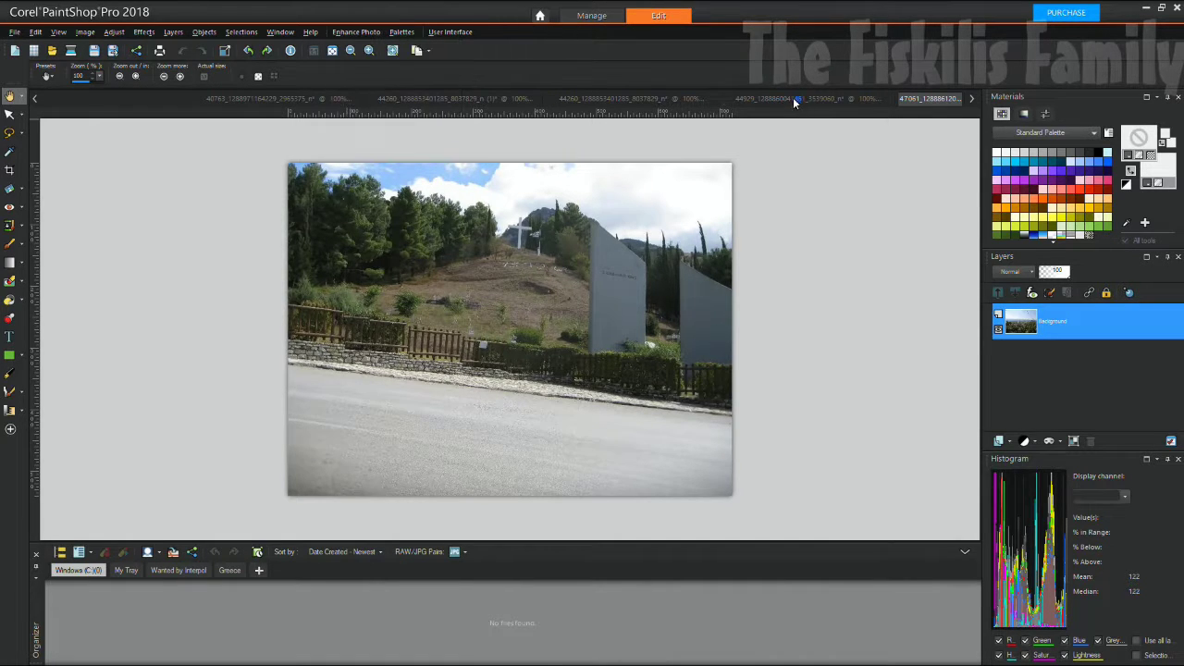
{"action": "left_click", "coordinate": [793, 97]}
{"action": "left_click", "coordinate": [653, 98]}
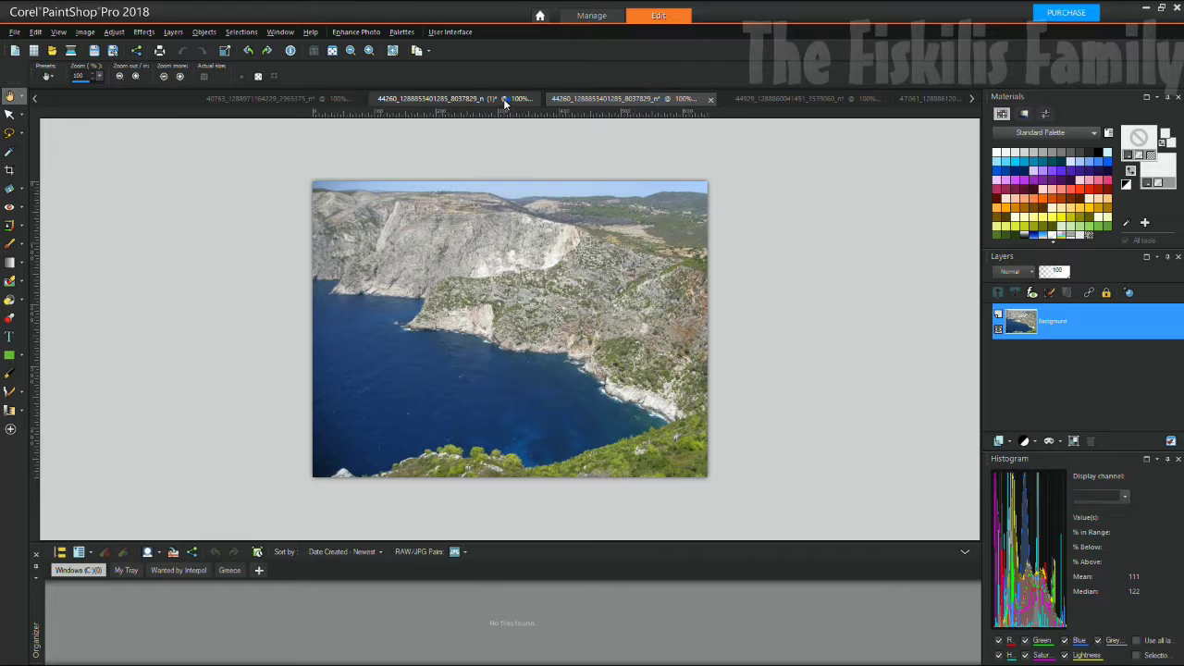
{"action": "left_click", "coordinate": [503, 98]}
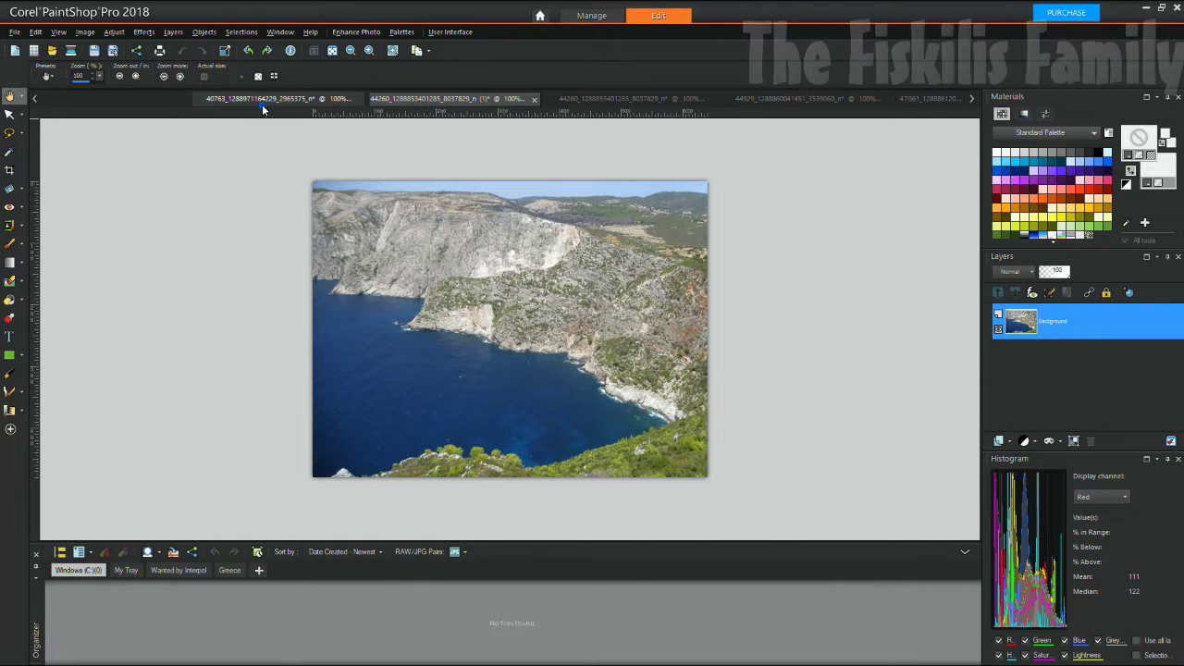
{"action": "left_click", "coordinate": [262, 103]}
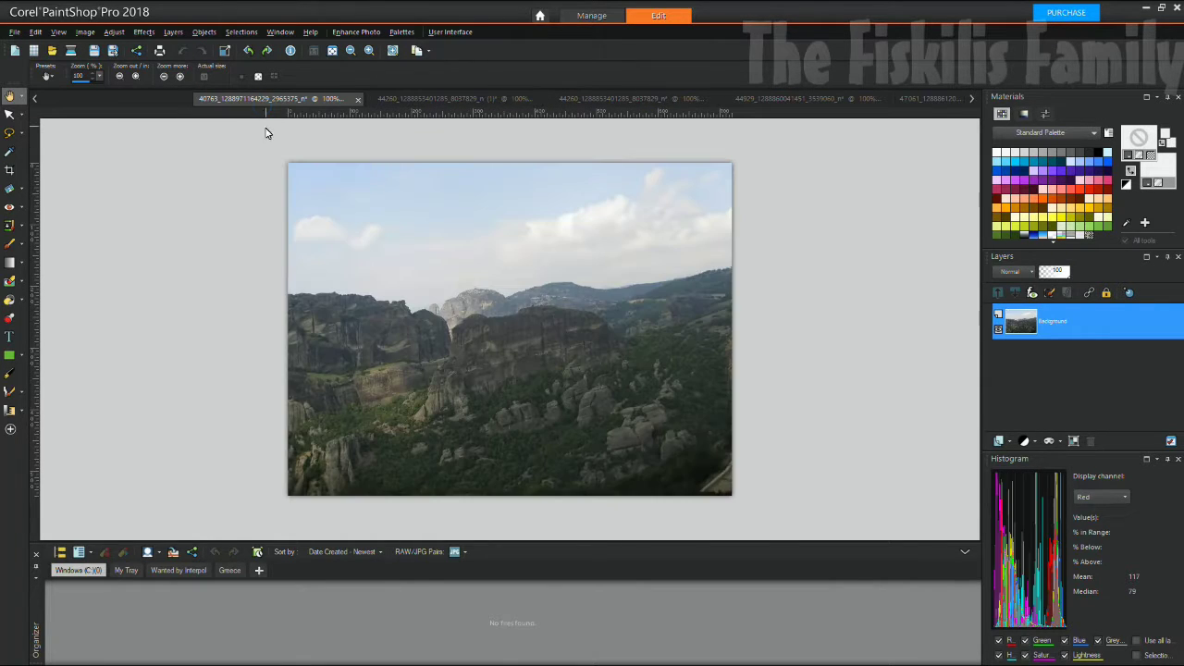
{"action": "left_click", "coordinate": [122, 102]}
Look through the first group of open photos, including the blue bay, hazy coast, stone statue and lakeside promenade.
{"action": "left_click", "coordinate": [35, 98]}
{"action": "left_click", "coordinate": [35, 98]}
{"action": "left_click", "coordinate": [35, 98]}
{"action": "left_click", "coordinate": [35, 98]}
{"action": "left_click", "coordinate": [36, 98]}
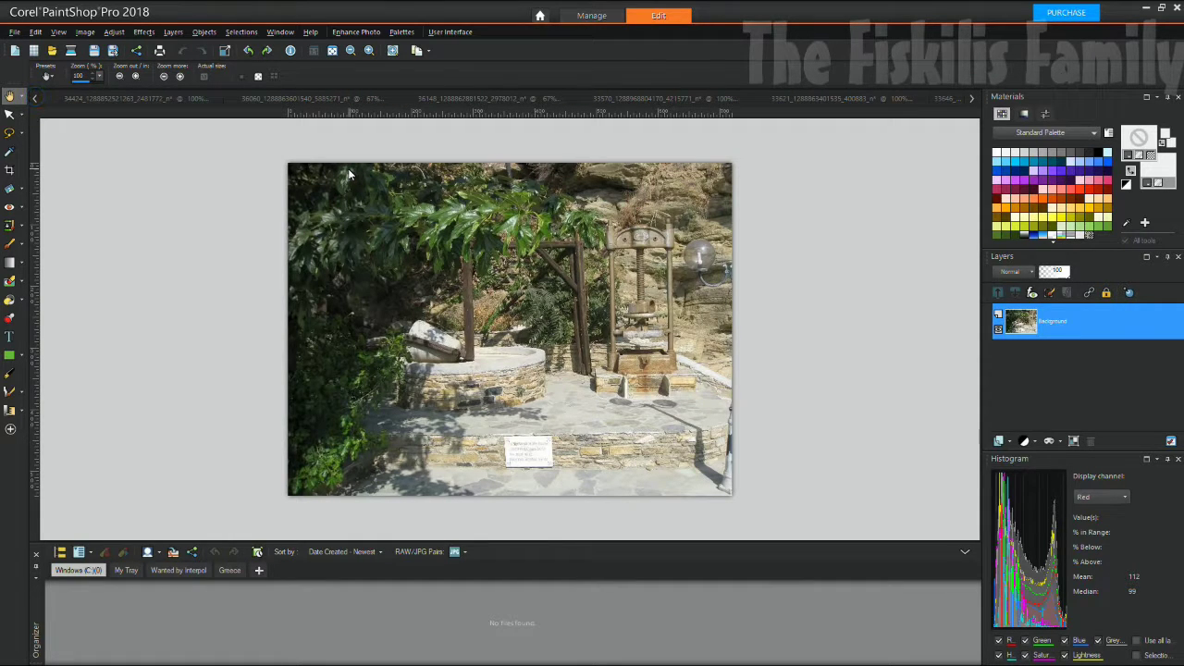
{"action": "left_click", "coordinate": [459, 207]}
{"action": "left_click", "coordinate": [439, 99]}
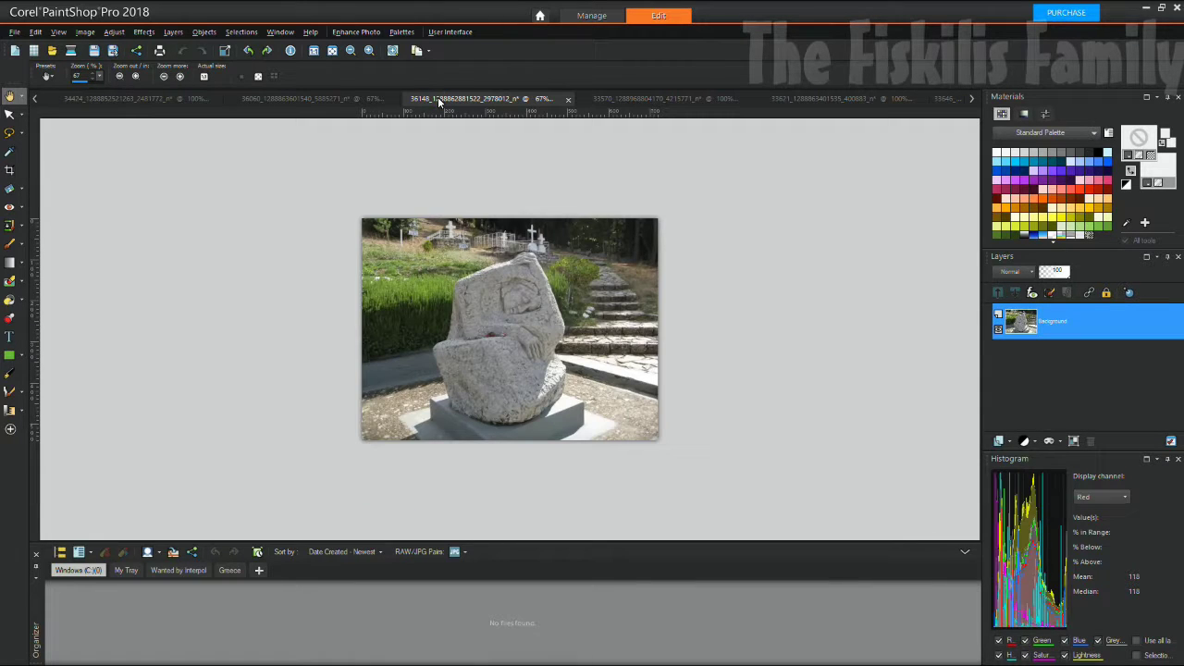
{"action": "left_click", "coordinate": [375, 100]}
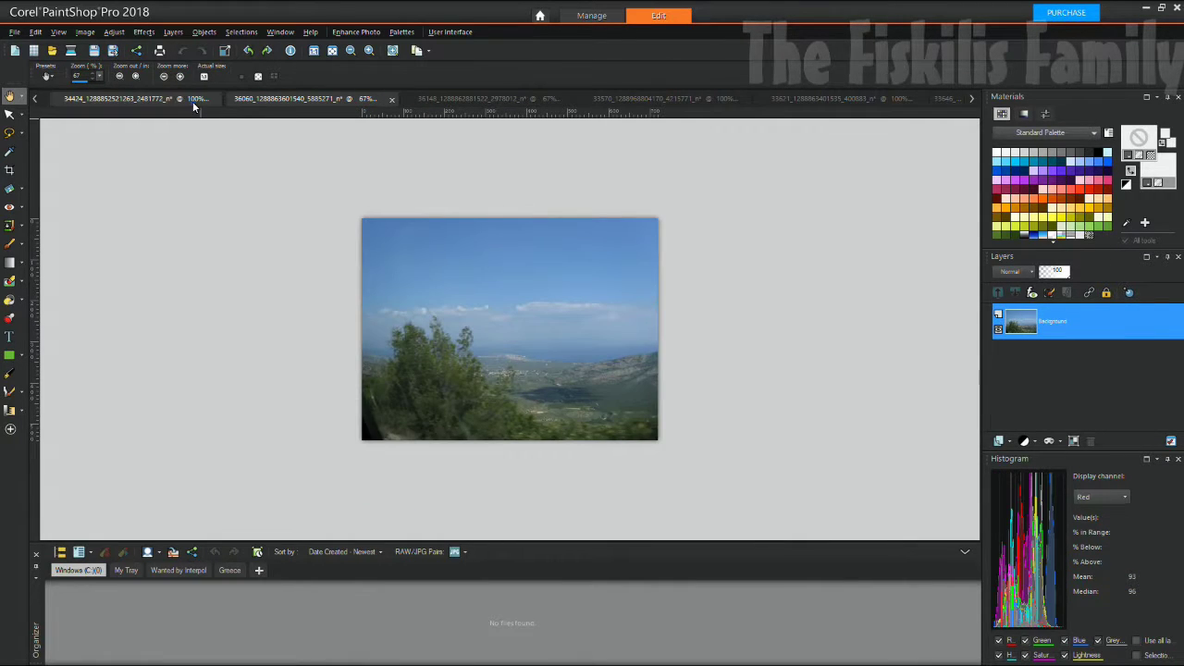
{"action": "left_click", "coordinate": [192, 100]}
{"action": "left_click", "coordinate": [34, 98]}
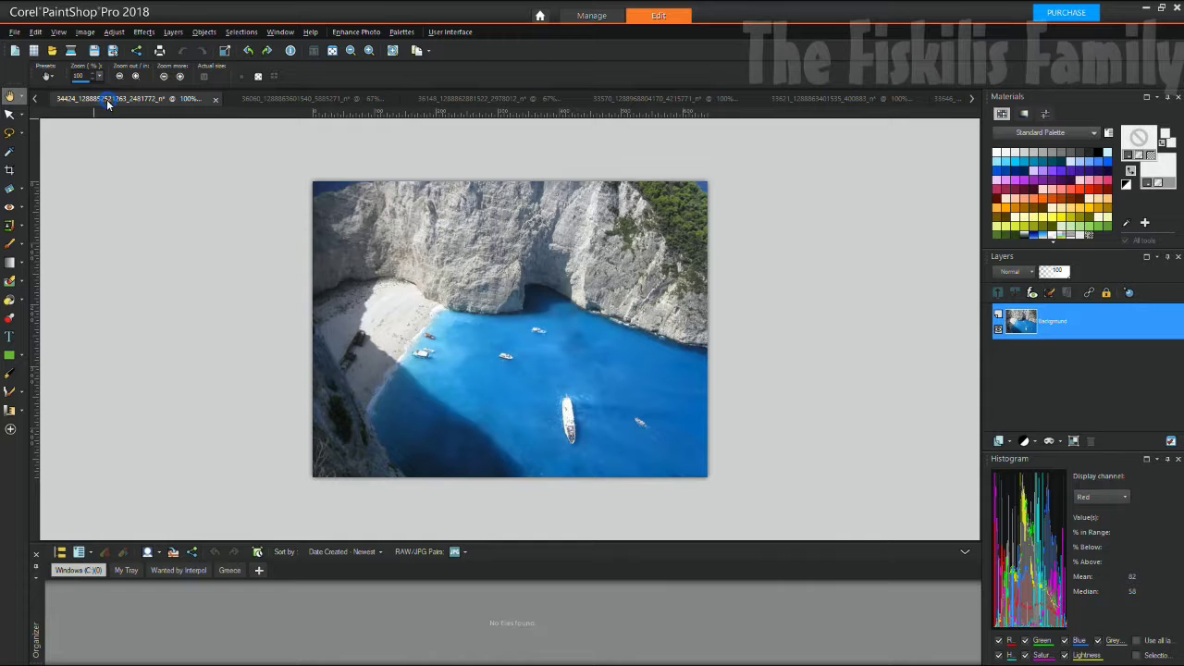
{"action": "left_click", "coordinate": [287, 104]}
{"action": "left_click", "coordinate": [481, 99]}
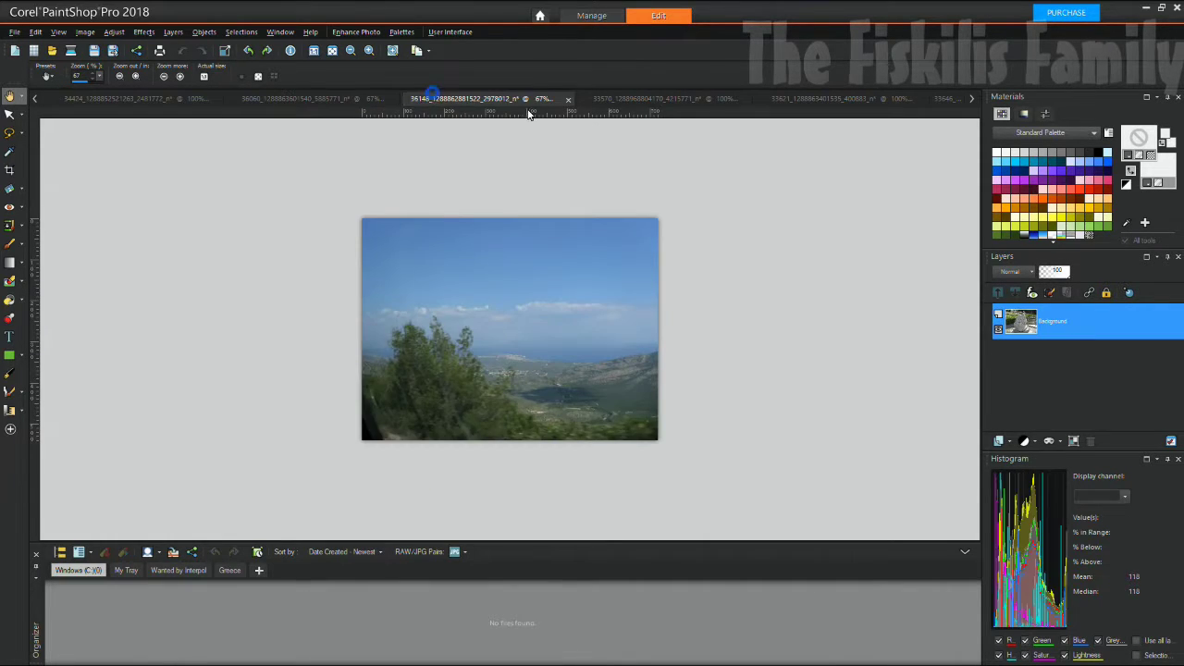
{"action": "left_click", "coordinate": [610, 104]}
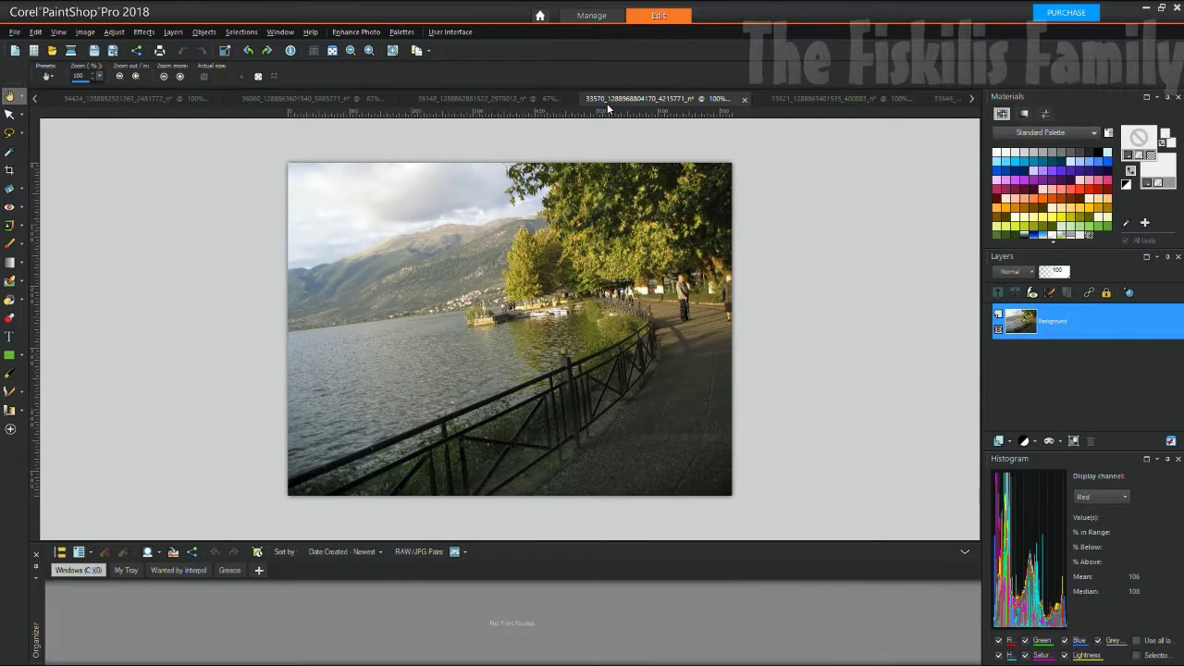
Open Smart Photo Fix for the dark cloudy mountain photo 33621, set Focus to 100 and the preview zoom to 200%.
{"action": "left_click", "coordinate": [764, 96]}
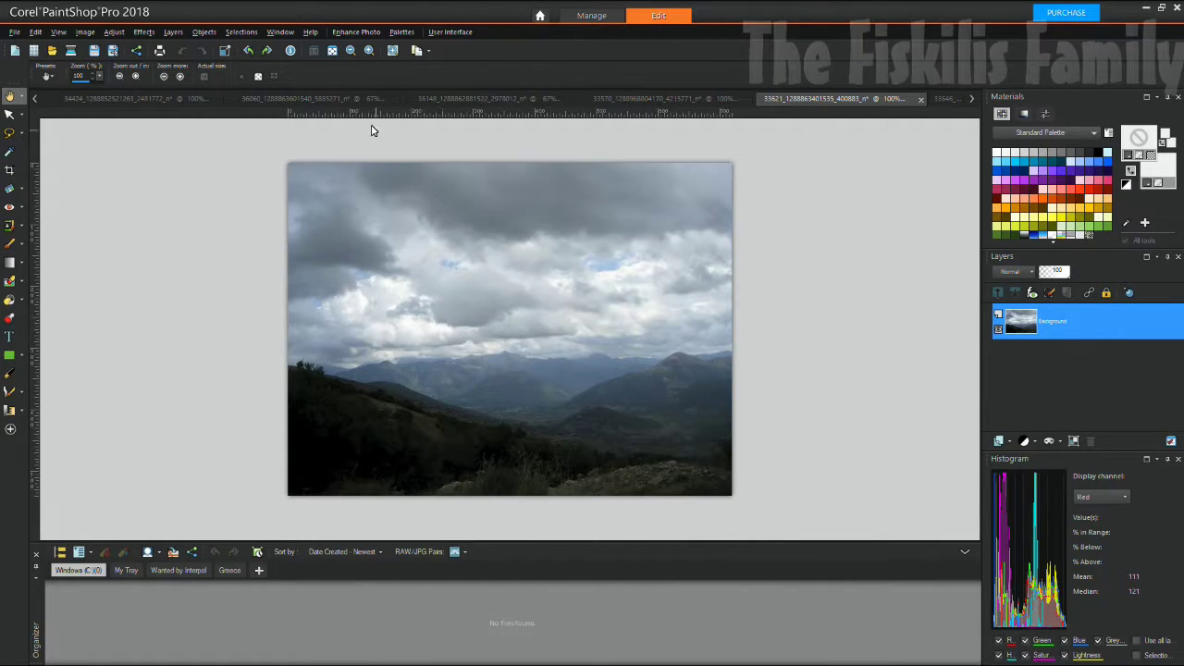
{"action": "left_click", "coordinate": [351, 34]}
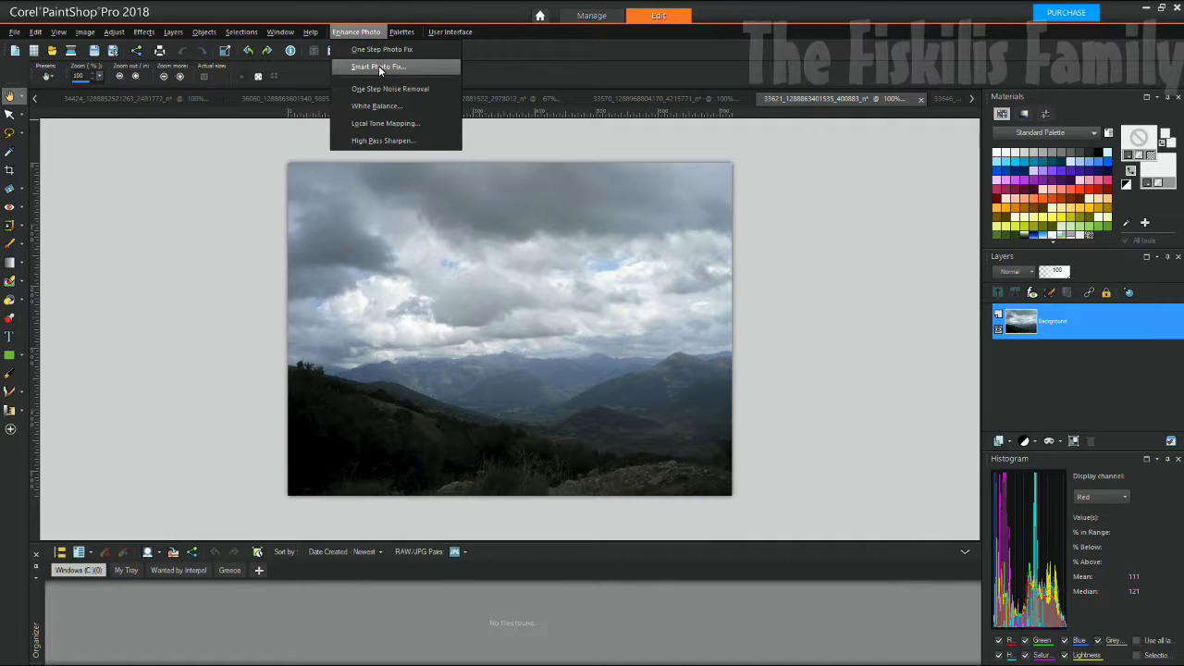
{"action": "left_click", "coordinate": [378, 66]}
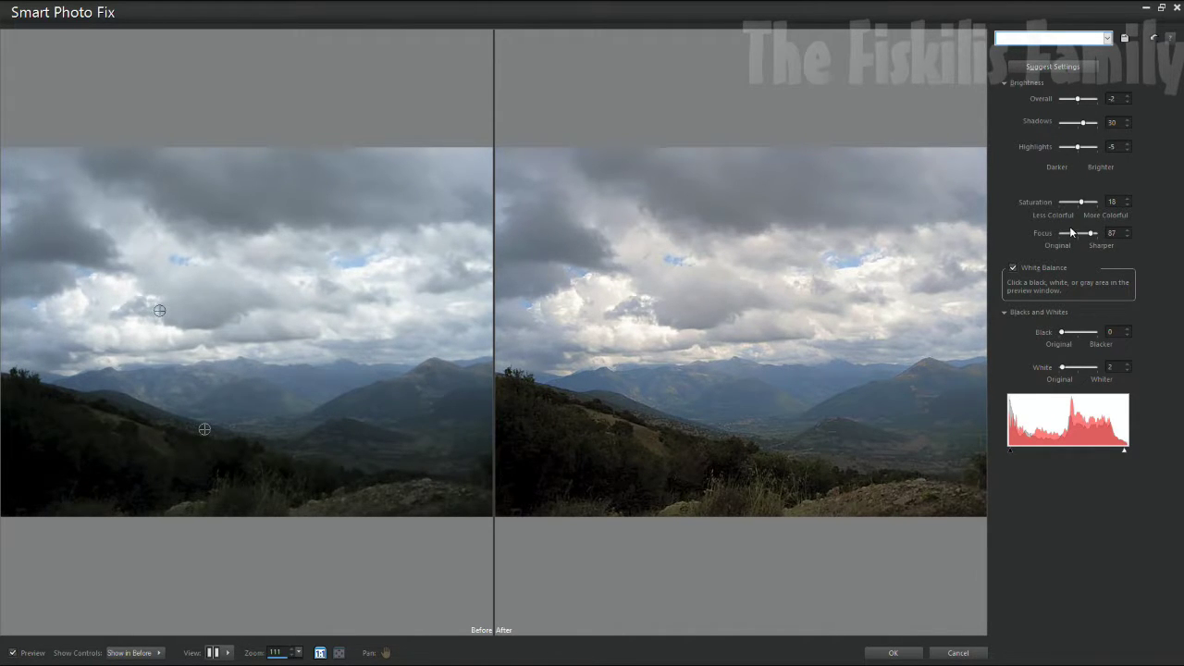
{"action": "scroll", "coordinate": [1086, 233], "scroll_direction": "up", "scroll_amount": 5}
{"action": "type", "text": "400"}
{"action": "key", "text": "Return"}
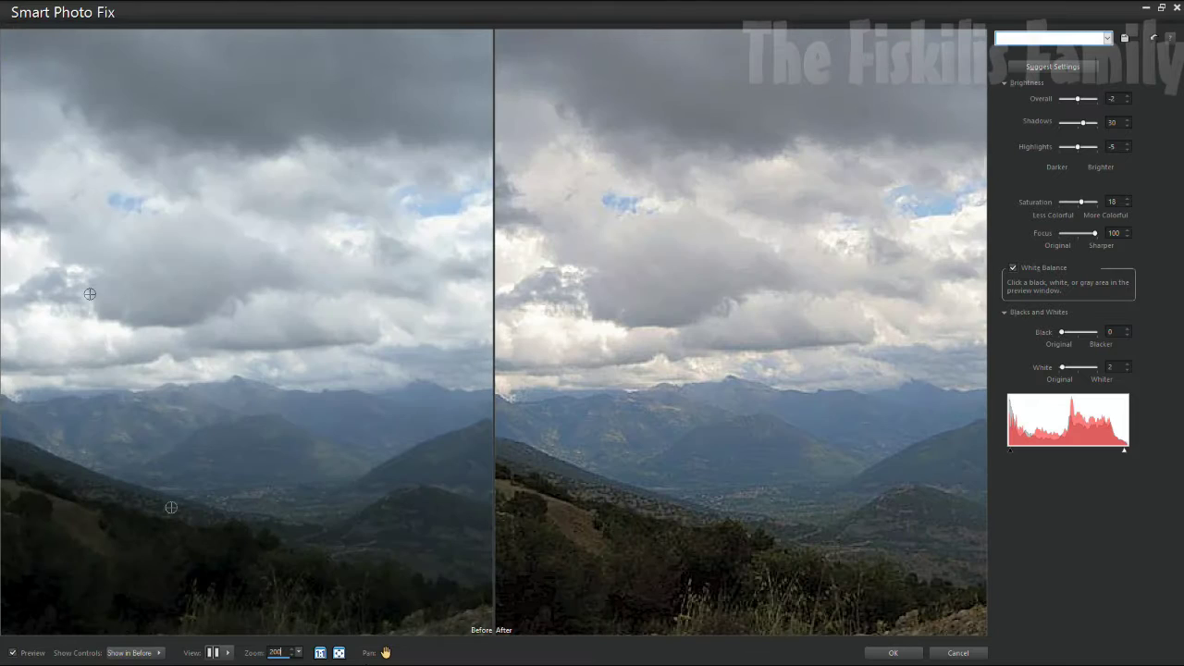
Compare another part of the before and after preview, and apply Smart Photo Fix with the suggested settings.
{"action": "left_click_drag", "start_coordinate": [591, 469], "coordinate": [695, 569]}
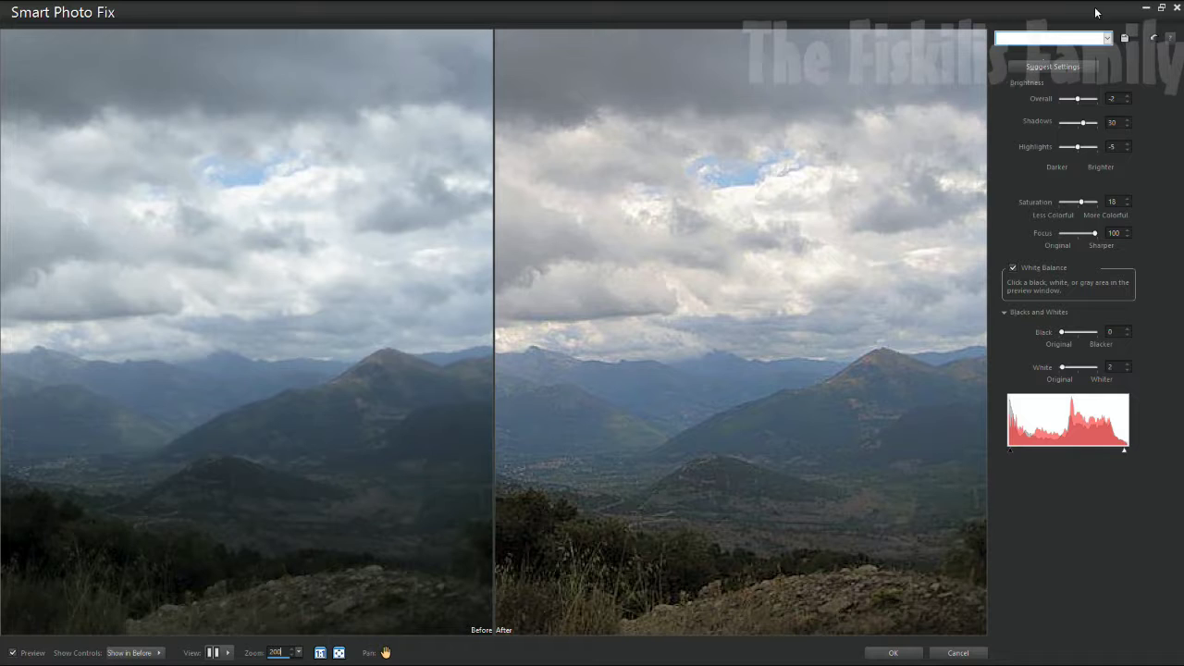
{"action": "left_click", "coordinate": [1059, 64]}
{"action": "left_click", "coordinate": [899, 652]}
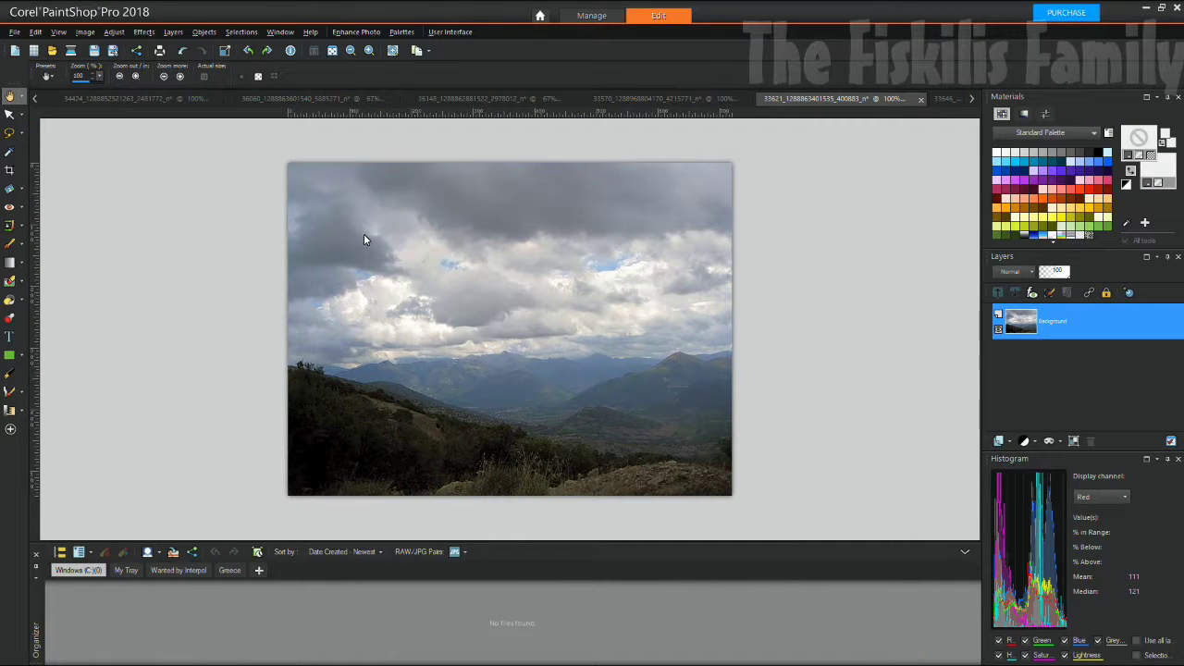
{"action": "left_click", "coordinate": [247, 50]}
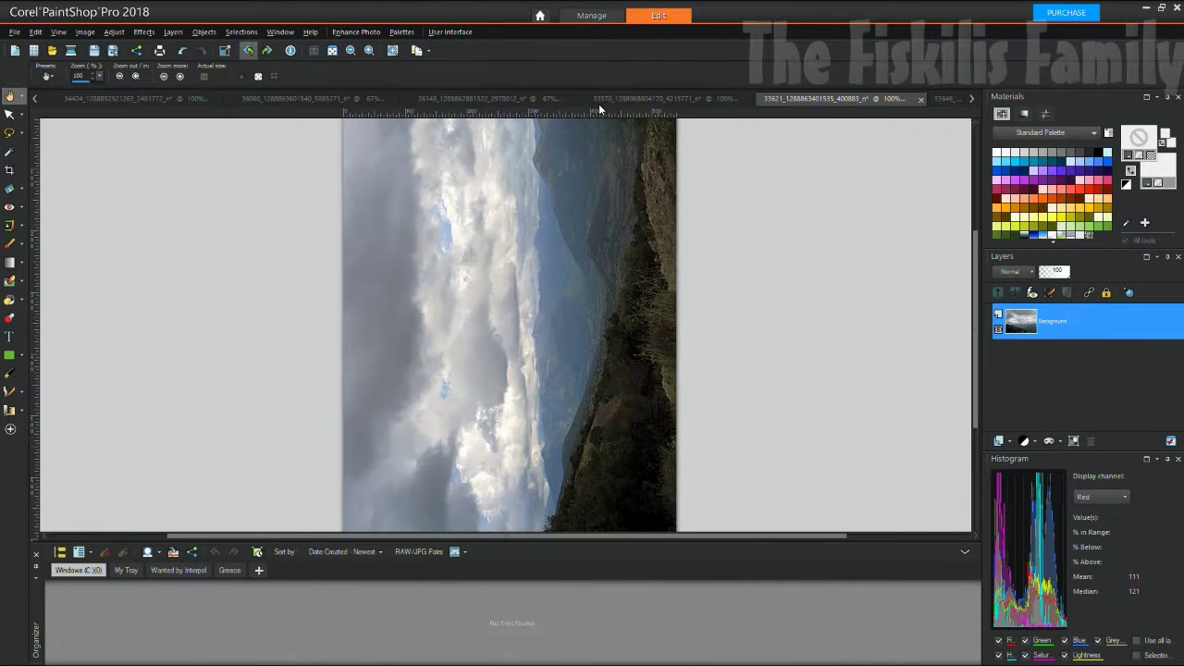
{"action": "left_click", "coordinate": [267, 51]}
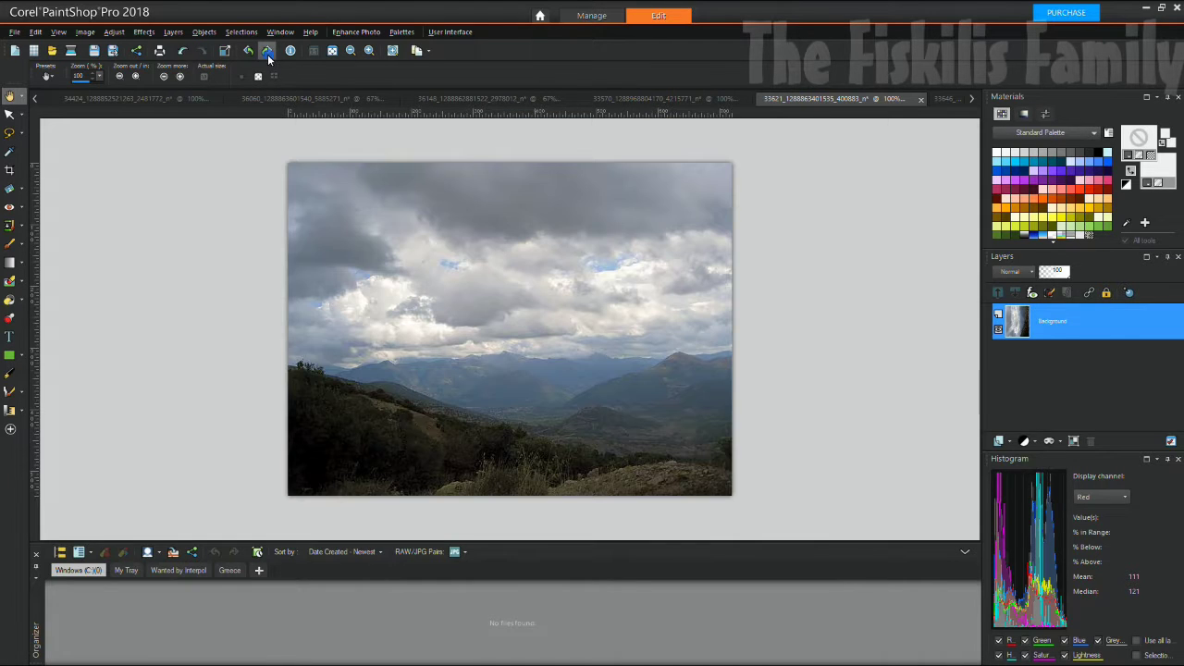
{"action": "left_click", "coordinate": [182, 50]}
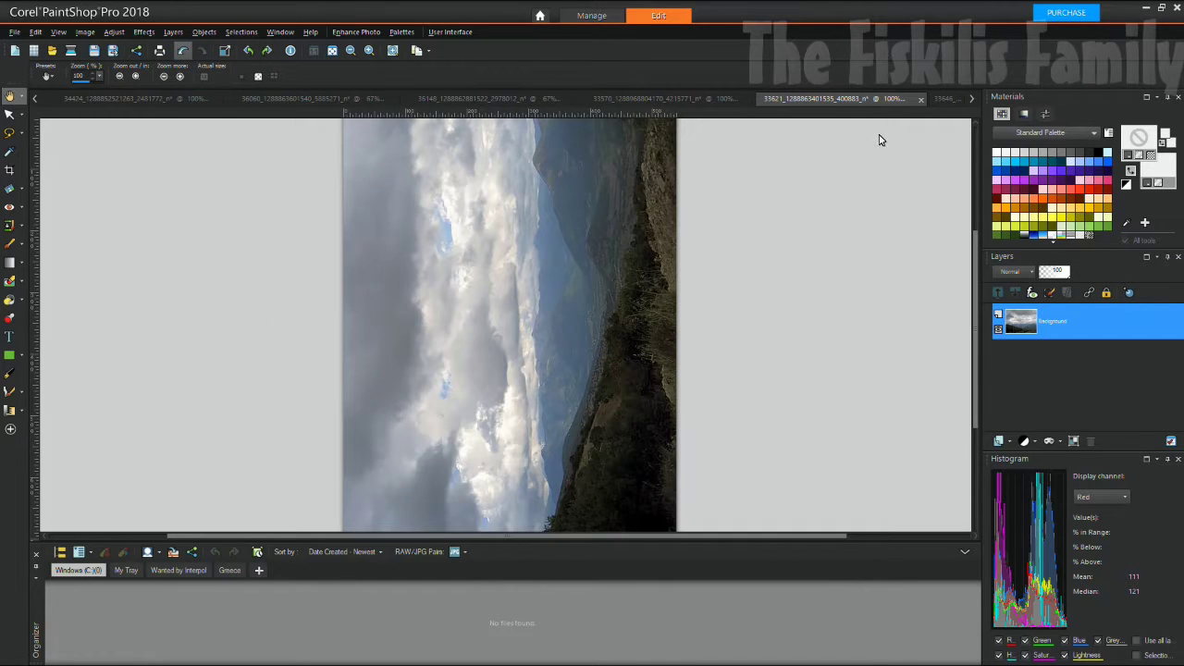
{"action": "left_click", "coordinate": [968, 98]}
{"action": "left_click", "coordinate": [968, 99]}
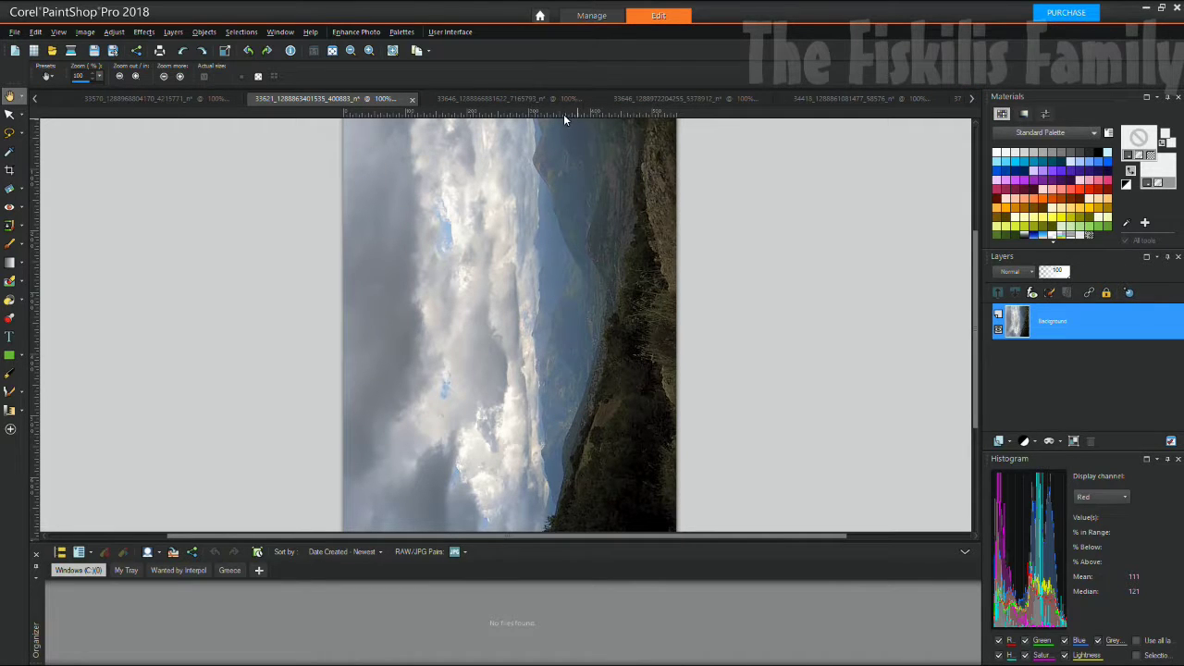
{"action": "left_click", "coordinate": [266, 52]}
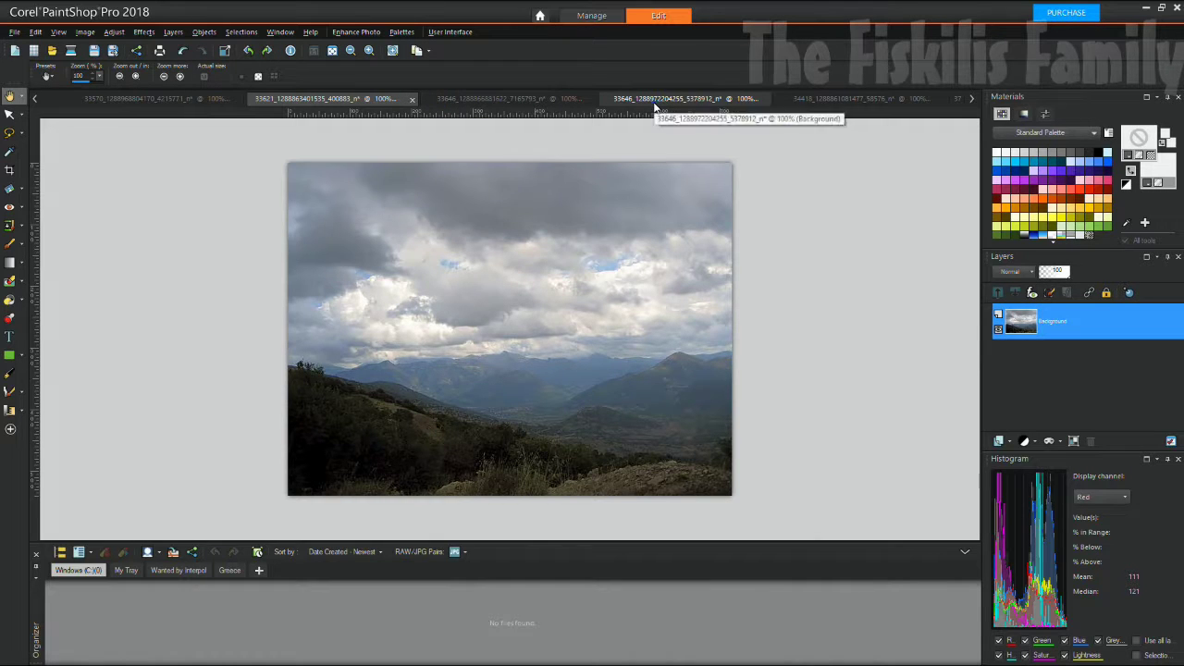
Look through the open photos from the hillside village 33646 to the memorial courtyard 37165.
{"action": "left_click", "coordinate": [572, 99]}
{"action": "left_click", "coordinate": [653, 99]}
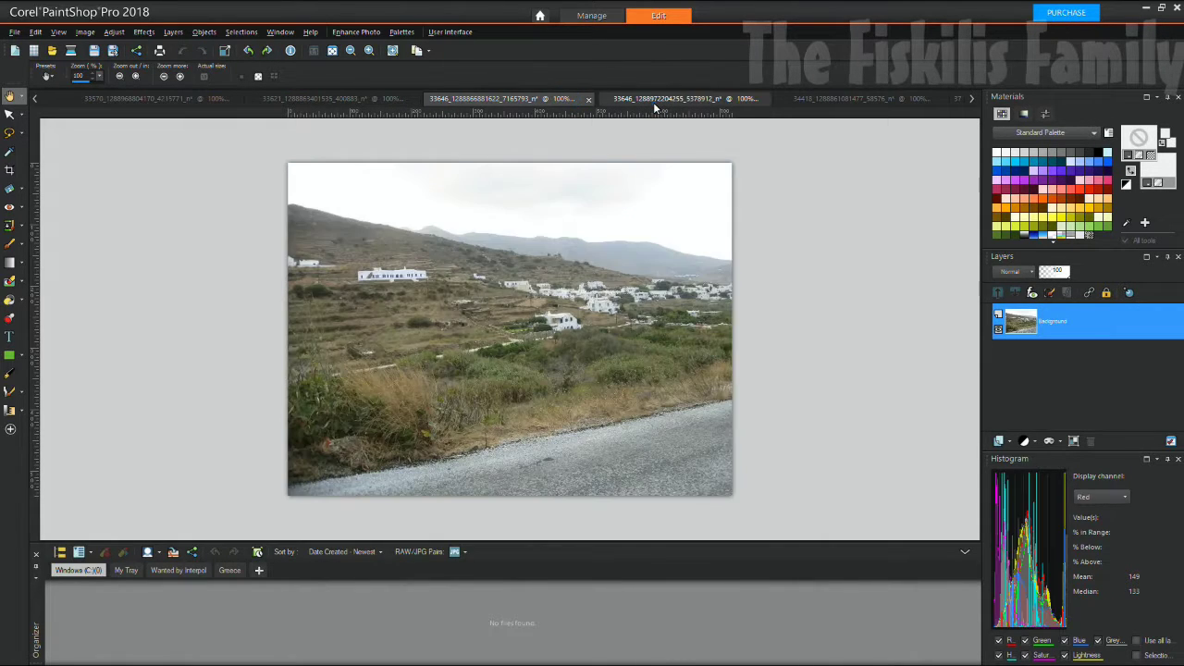
{"action": "left_click", "coordinate": [808, 98]}
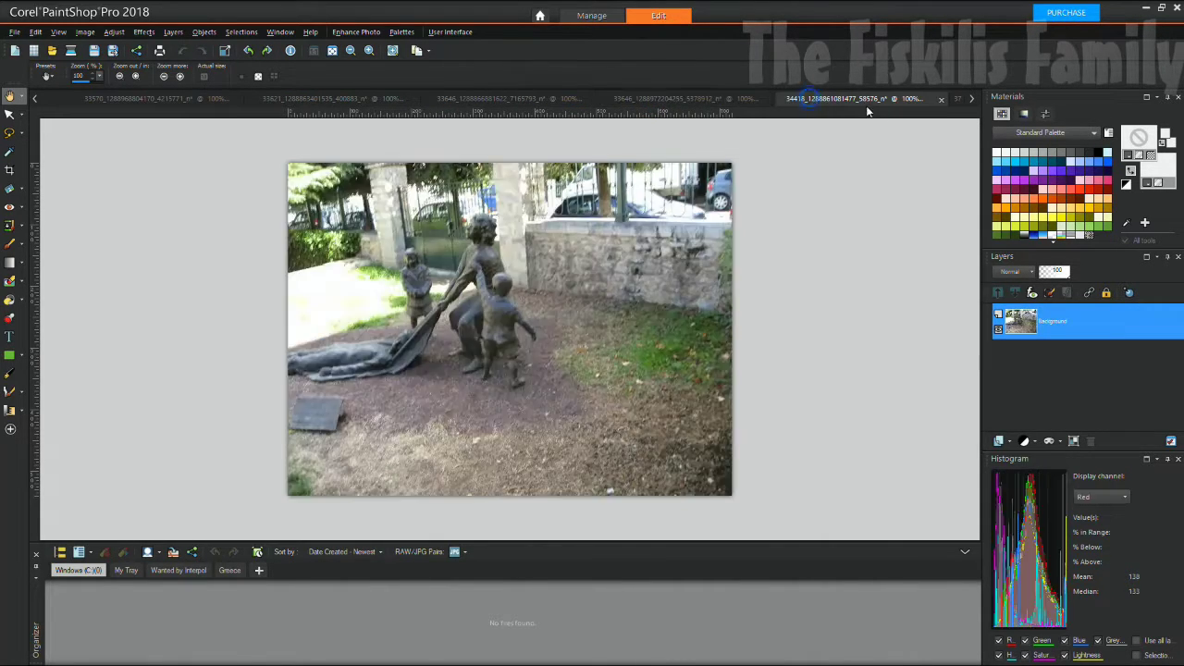
{"action": "left_click", "coordinate": [971, 98]}
{"action": "left_click", "coordinate": [971, 98]}
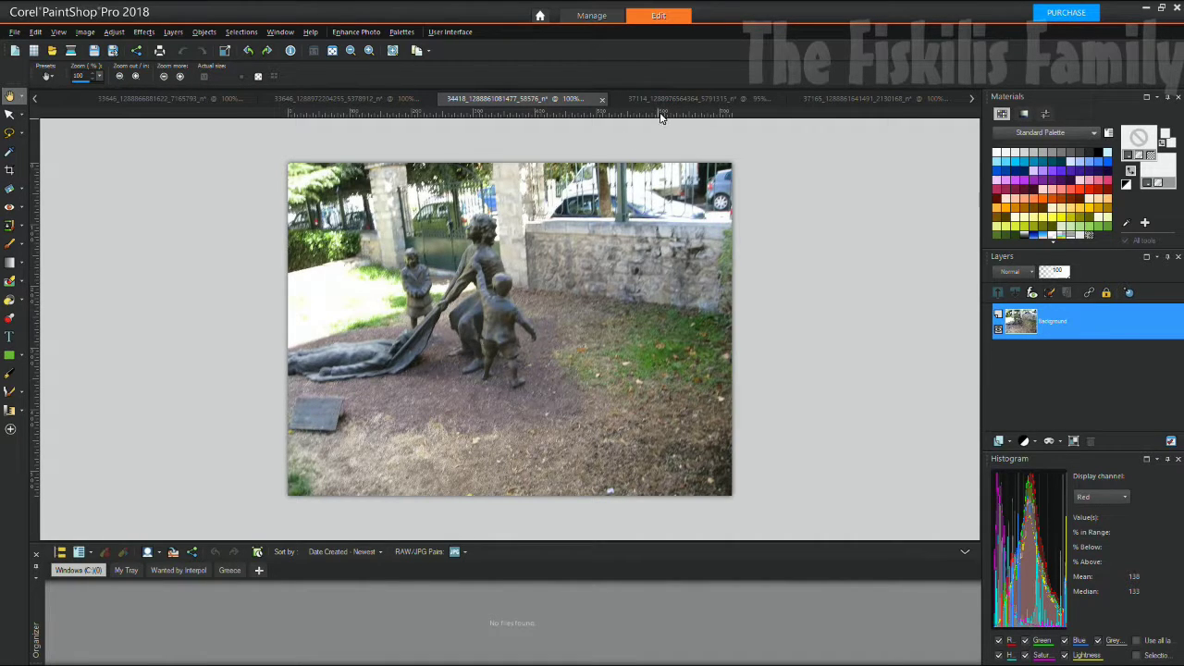
{"action": "left_click", "coordinate": [664, 103]}
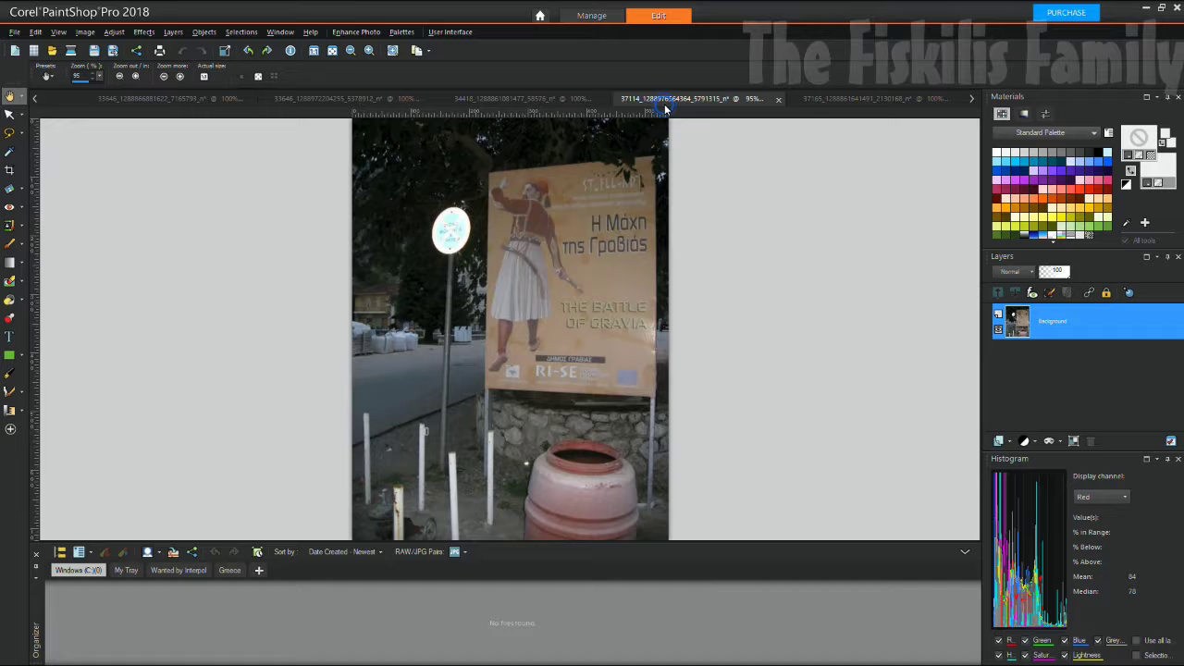
{"action": "left_click", "coordinate": [818, 98]}
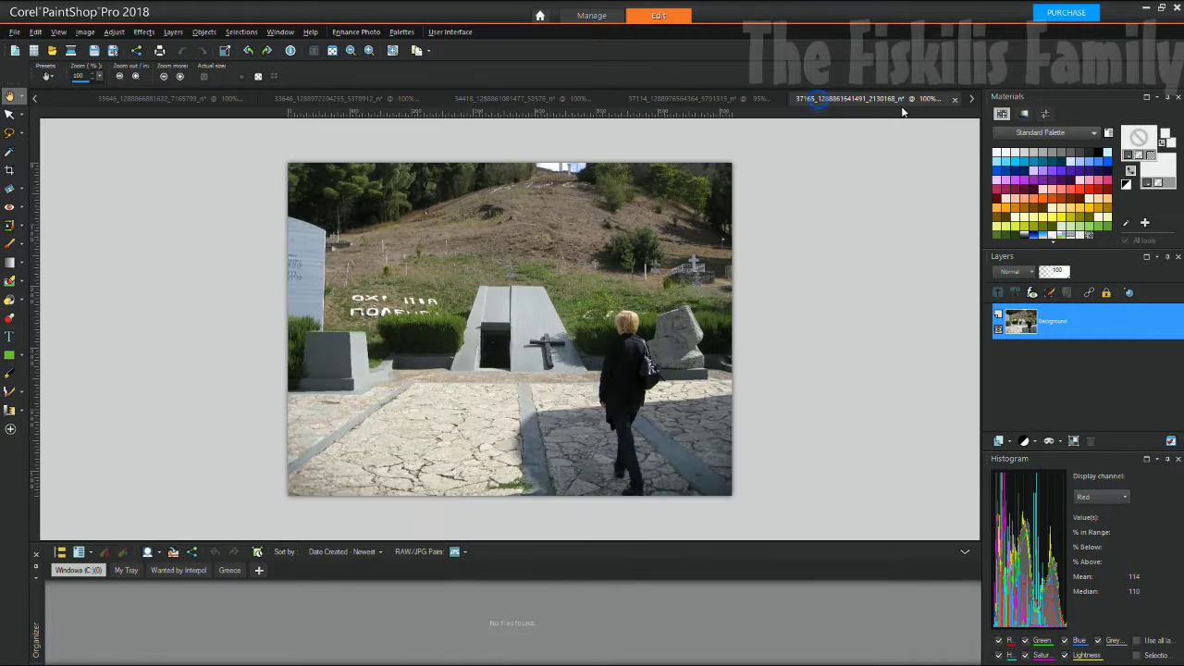
Look through the remaining open photos, from the white town at dusk 37924 to the old stone press 40118.
{"action": "left_click", "coordinate": [971, 100]}
{"action": "left_click", "coordinate": [971, 100]}
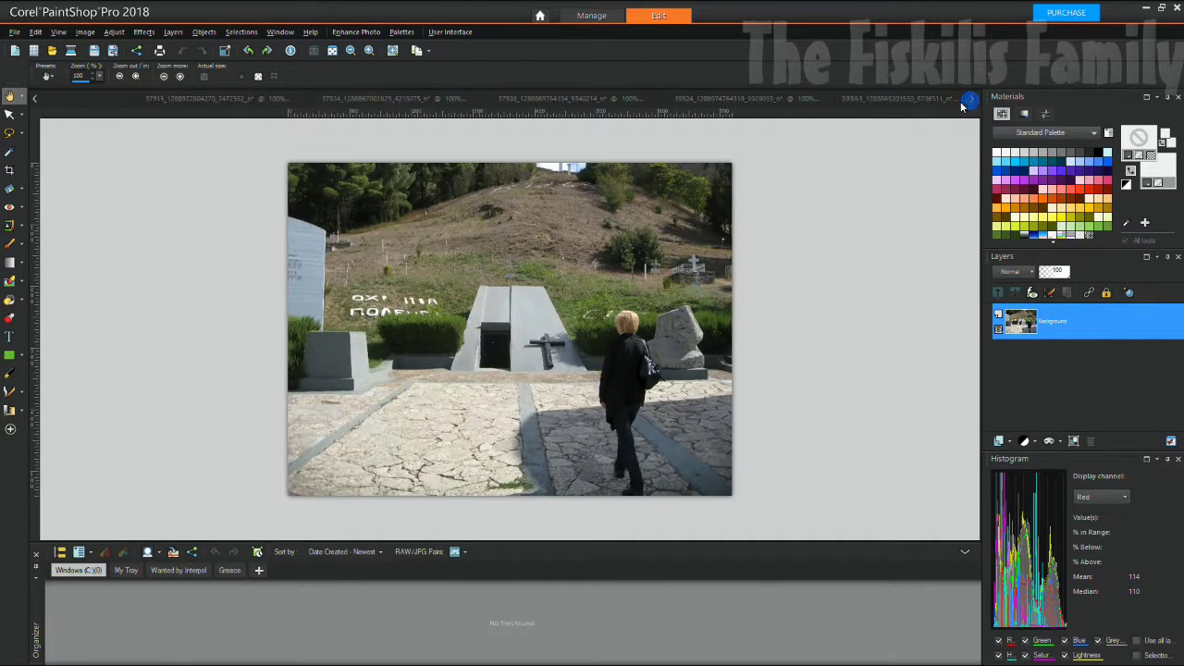
{"action": "left_click", "coordinate": [402, 99]}
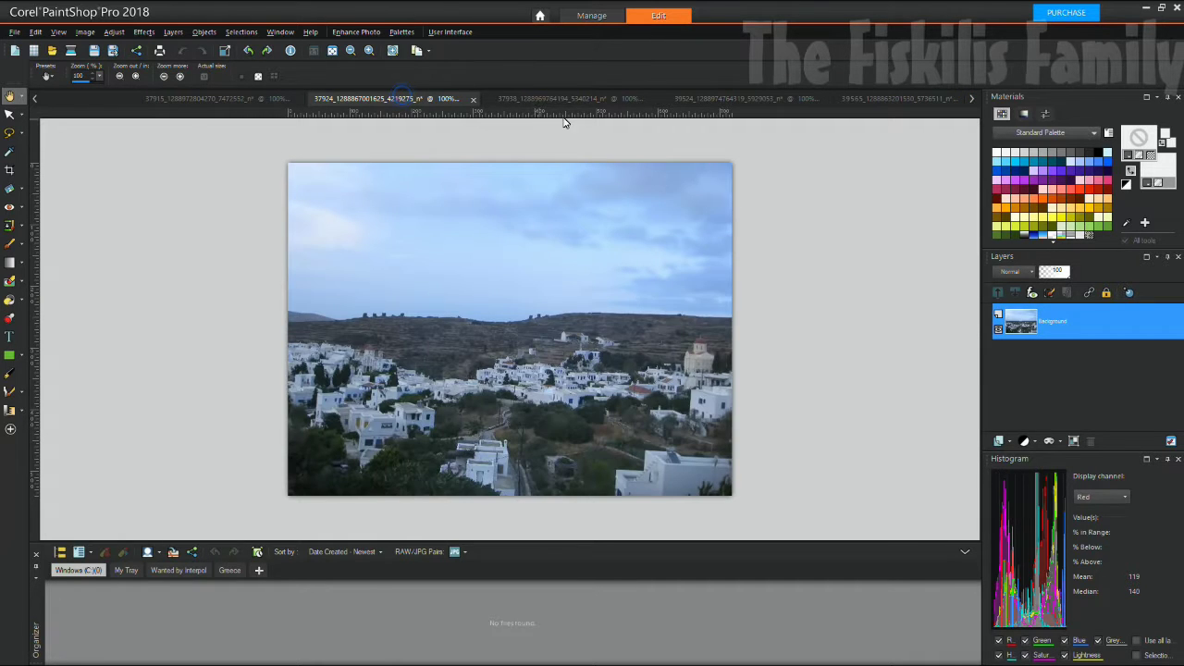
{"action": "left_click", "coordinate": [592, 100]}
{"action": "left_click", "coordinate": [709, 100]}
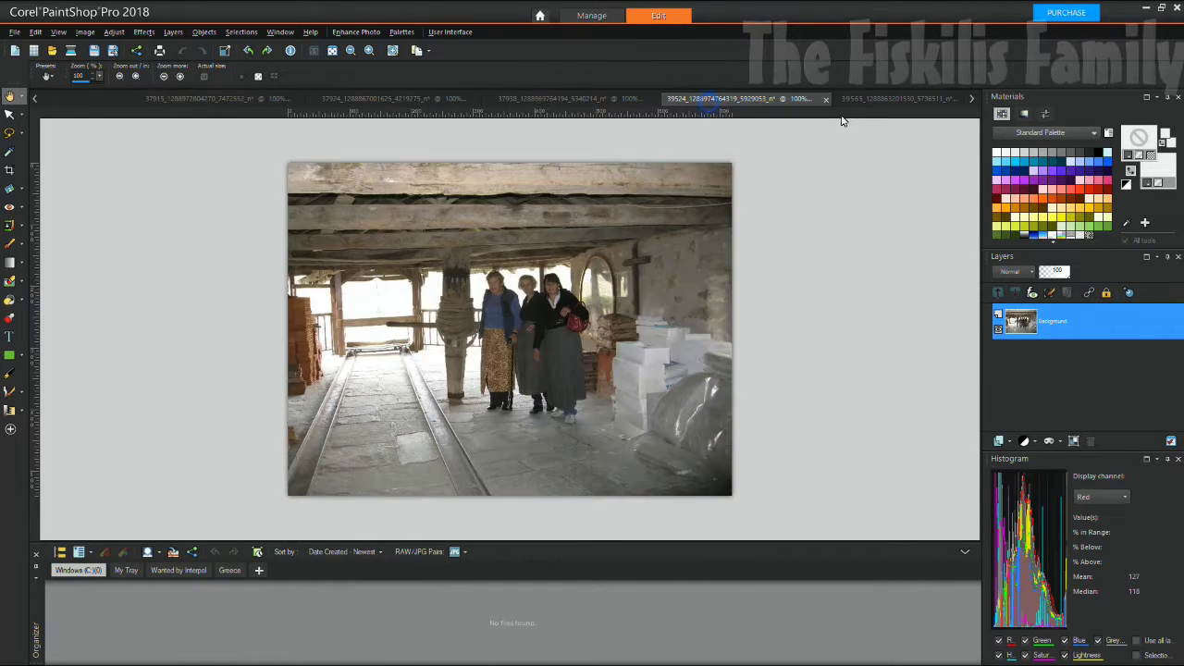
{"action": "left_click", "coordinate": [879, 99]}
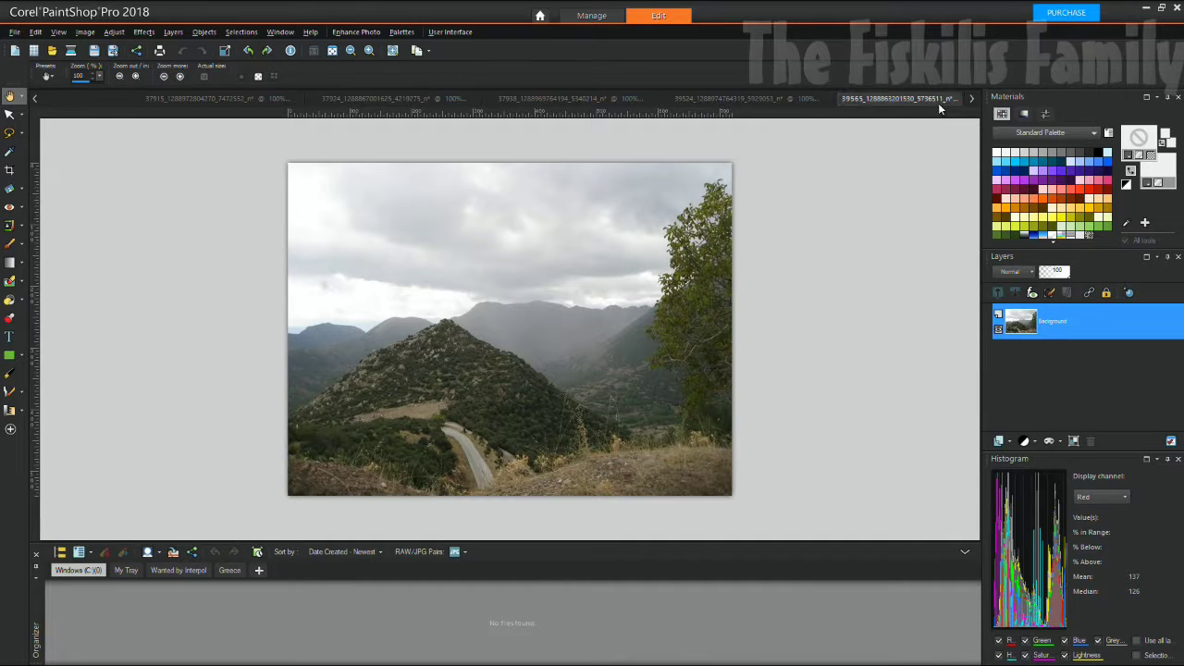
{"action": "left_click", "coordinate": [972, 98]}
{"action": "left_click", "coordinate": [972, 98]}
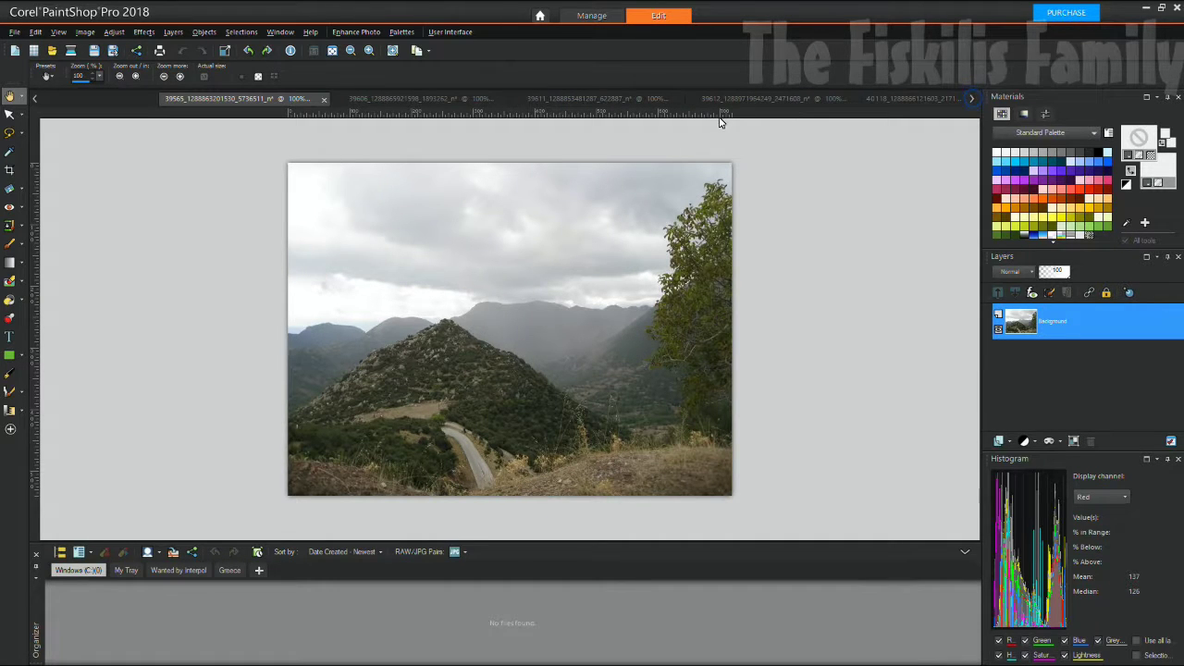
{"action": "left_click", "coordinate": [425, 98]}
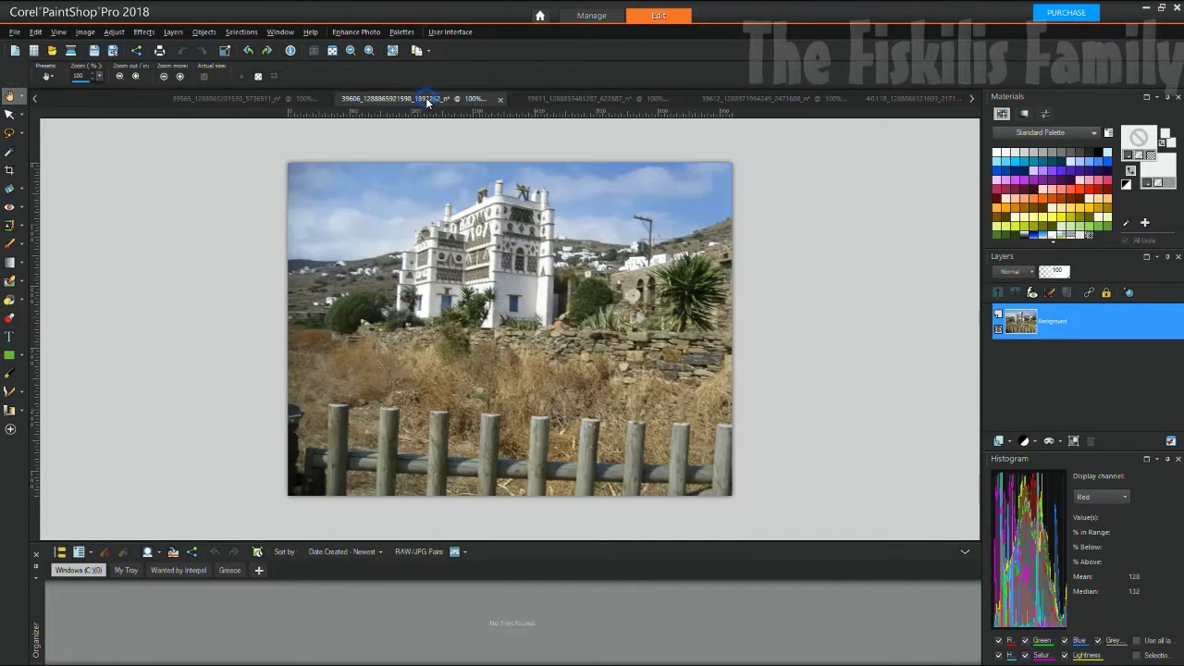
{"action": "left_click", "coordinate": [530, 97]}
{"action": "left_click", "coordinate": [712, 99]}
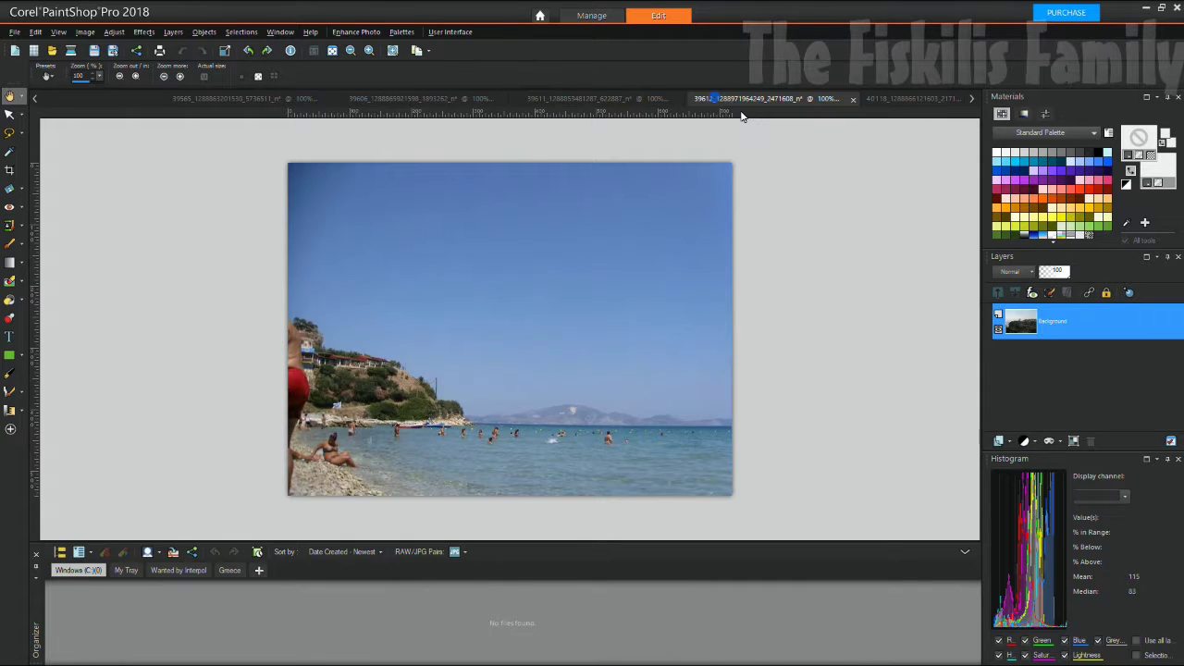
{"action": "left_click", "coordinate": [881, 99]}
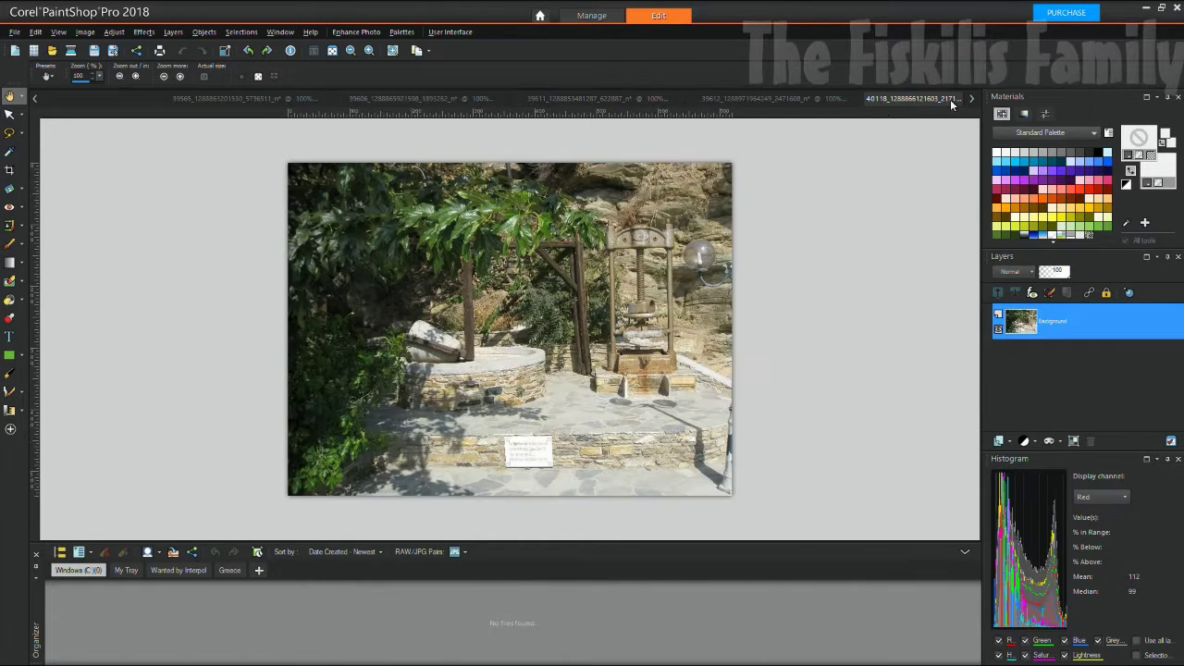
Look through the open photos from the rocky Meteora landscape 40763 to the crowded beach cove 59623.
{"action": "left_click", "coordinate": [971, 98]}
{"action": "left_click", "coordinate": [971, 98]}
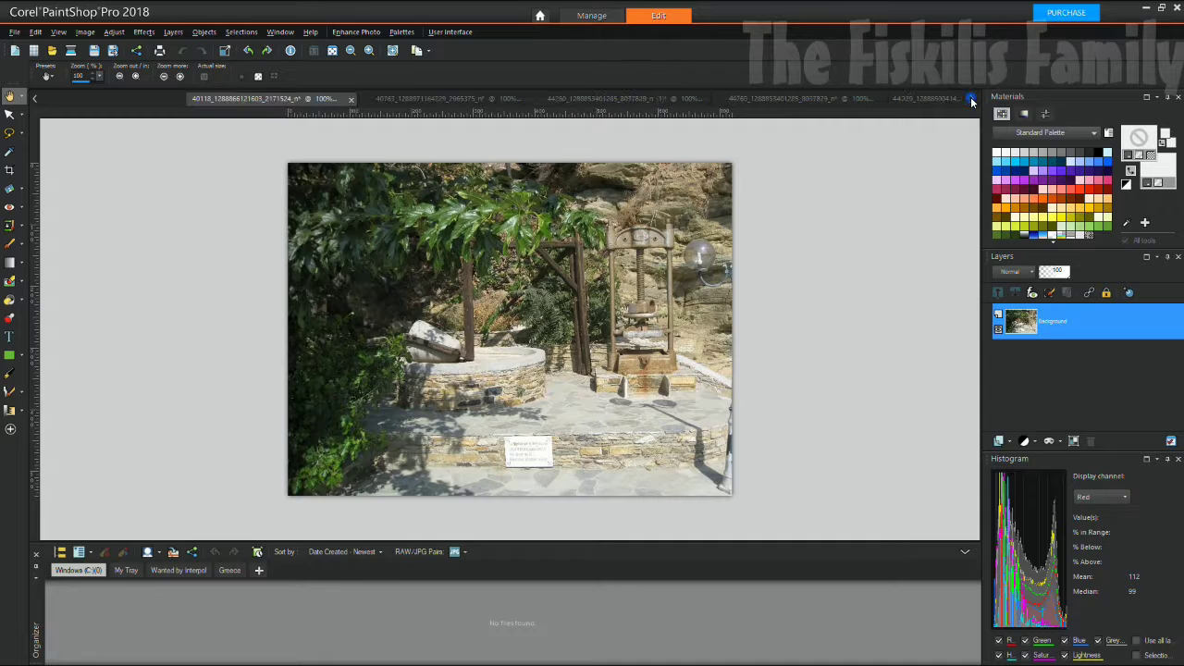
{"action": "left_click", "coordinate": [460, 99]}
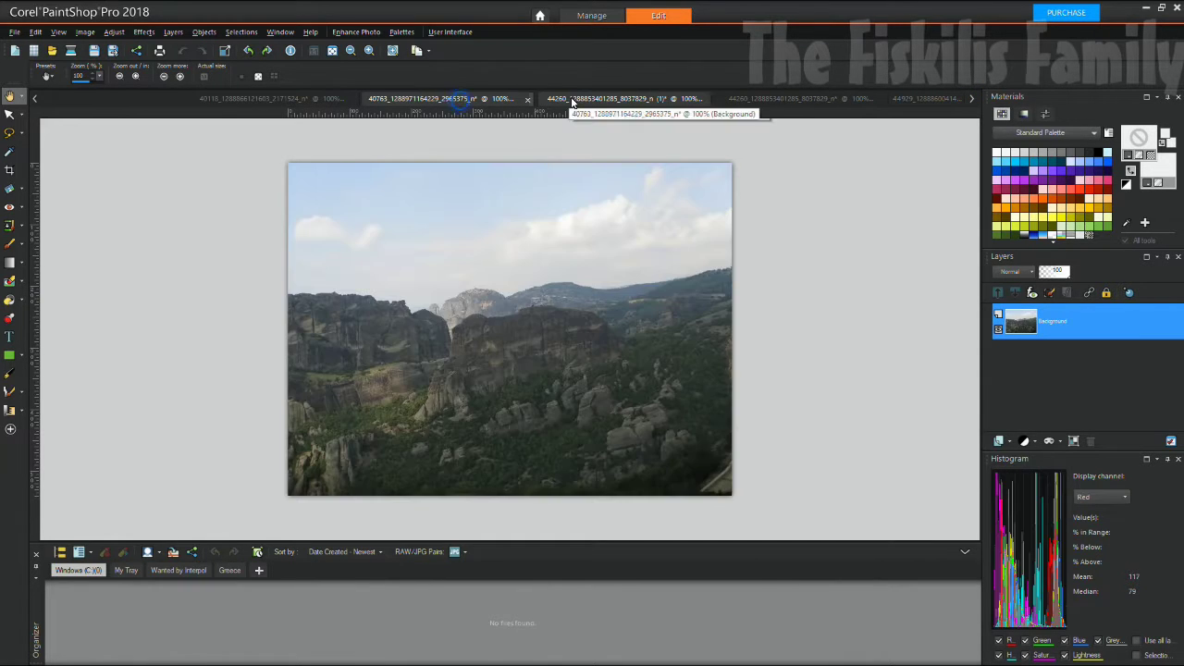
{"action": "left_click", "coordinate": [574, 101]}
{"action": "left_click", "coordinate": [738, 99]}
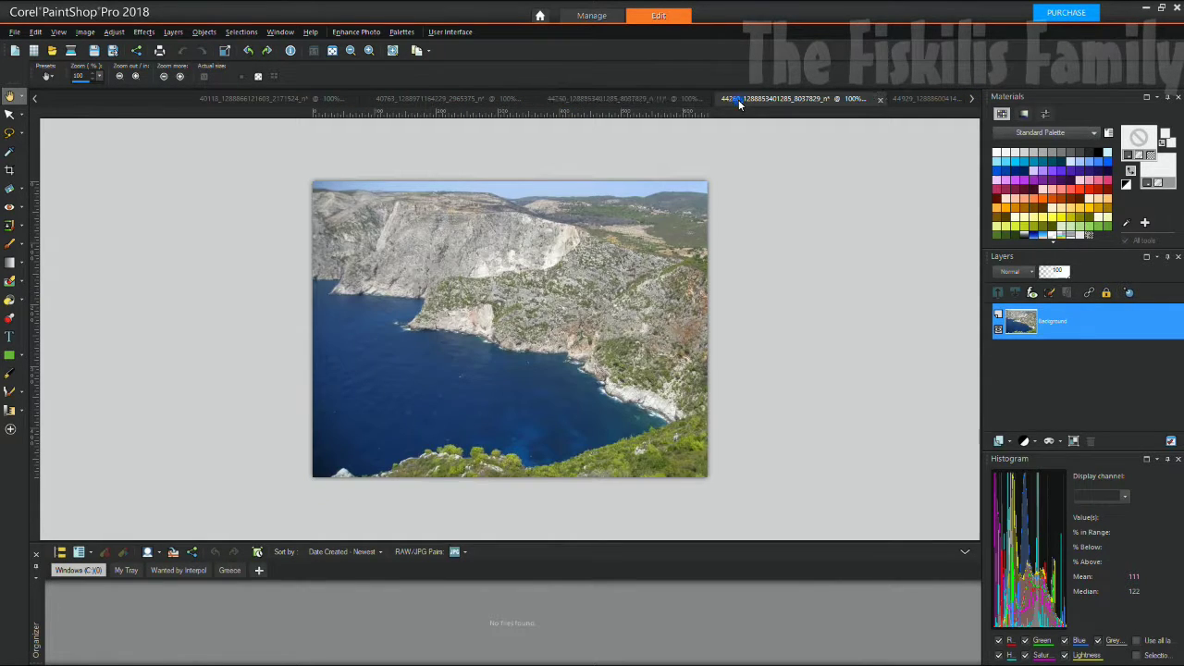
{"action": "left_click", "coordinate": [897, 98]}
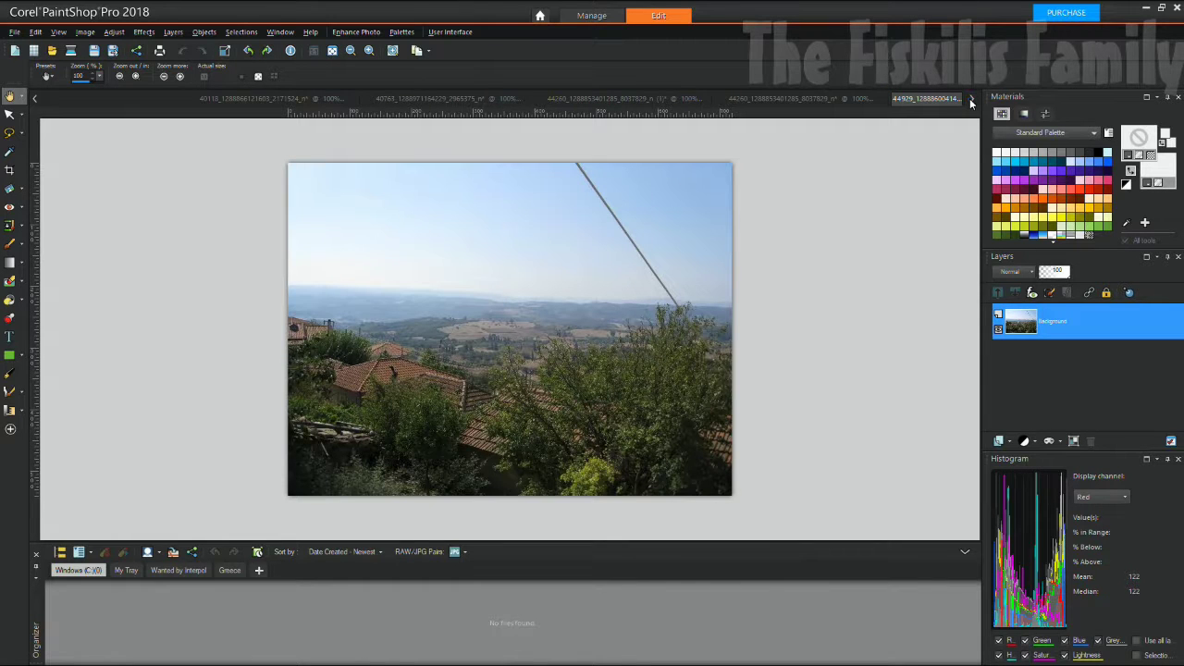
{"action": "left_click", "coordinate": [969, 98]}
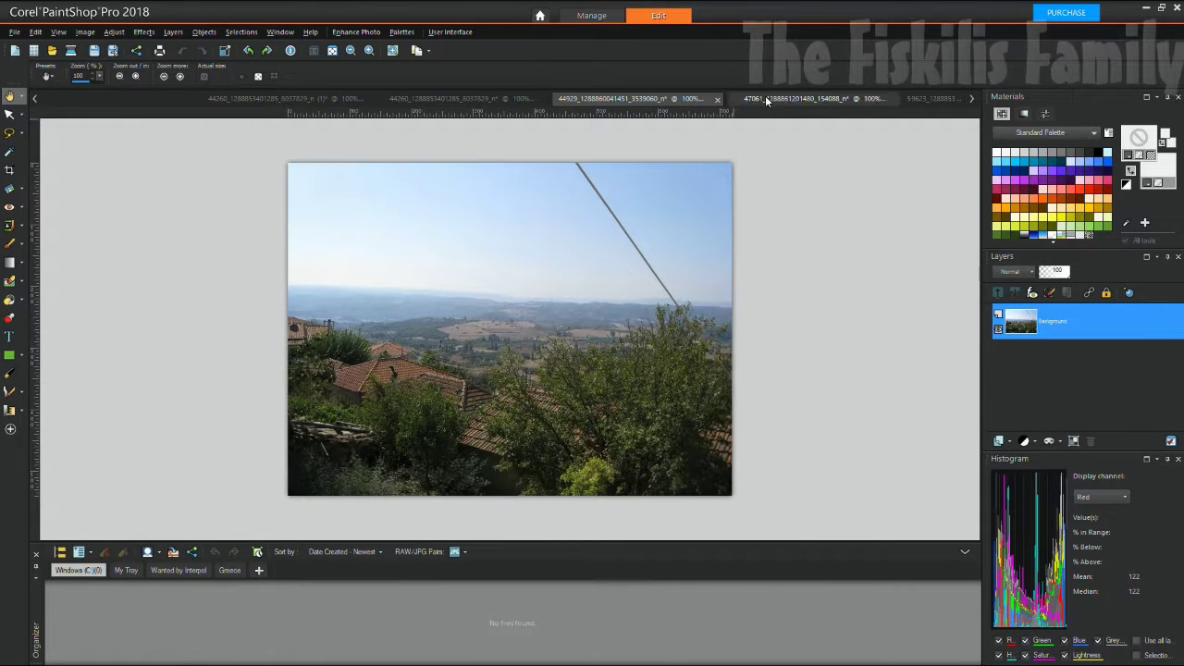
{"action": "left_click", "coordinate": [803, 100]}
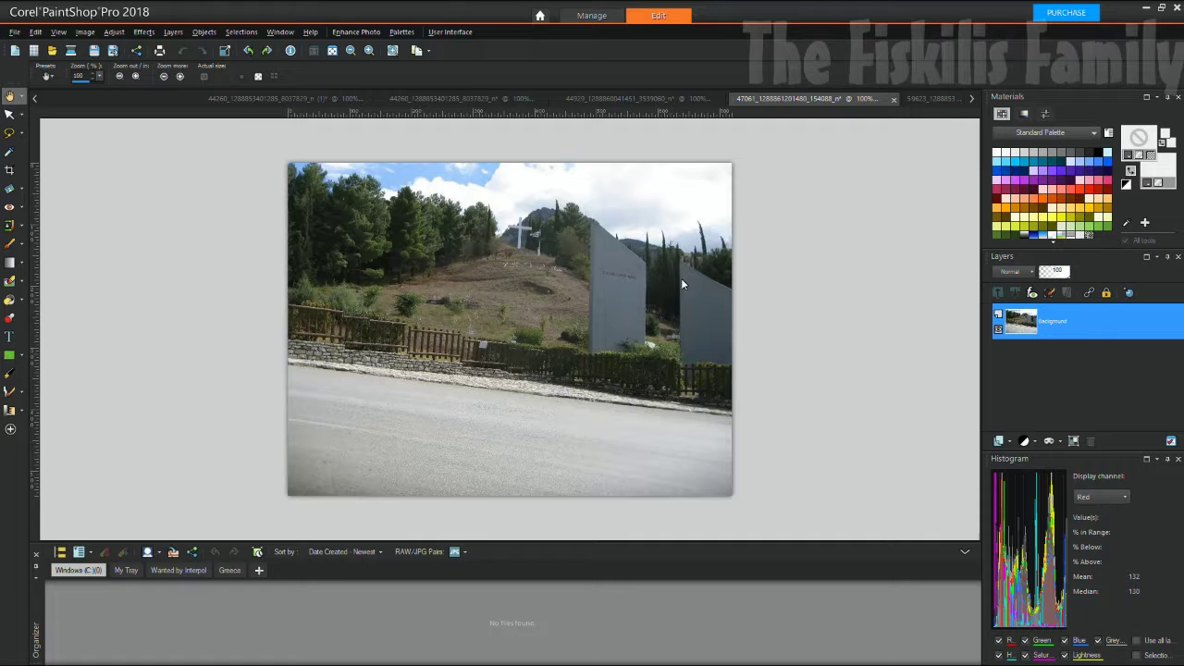
{"action": "left_click", "coordinate": [915, 100]}
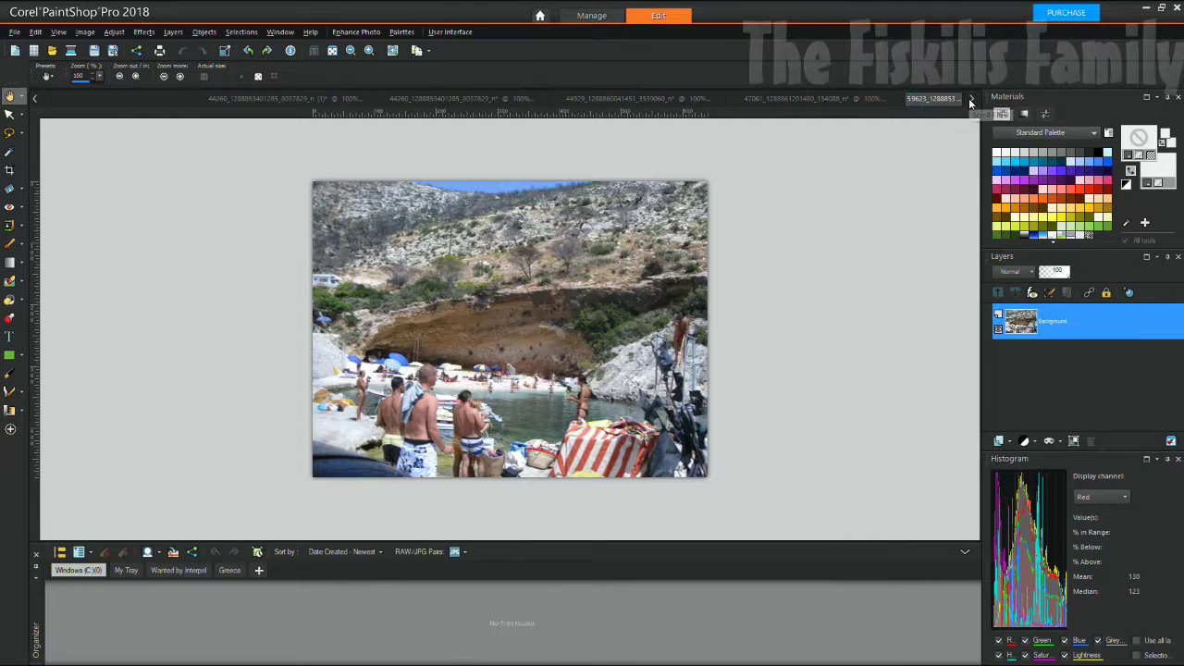
Open the sideways cliff monastery photo 64640 and rotate it 90 degrees clockwise so it stands upright.
{"action": "left_click", "coordinate": [970, 99]}
{"action": "left_click", "coordinate": [768, 99]}
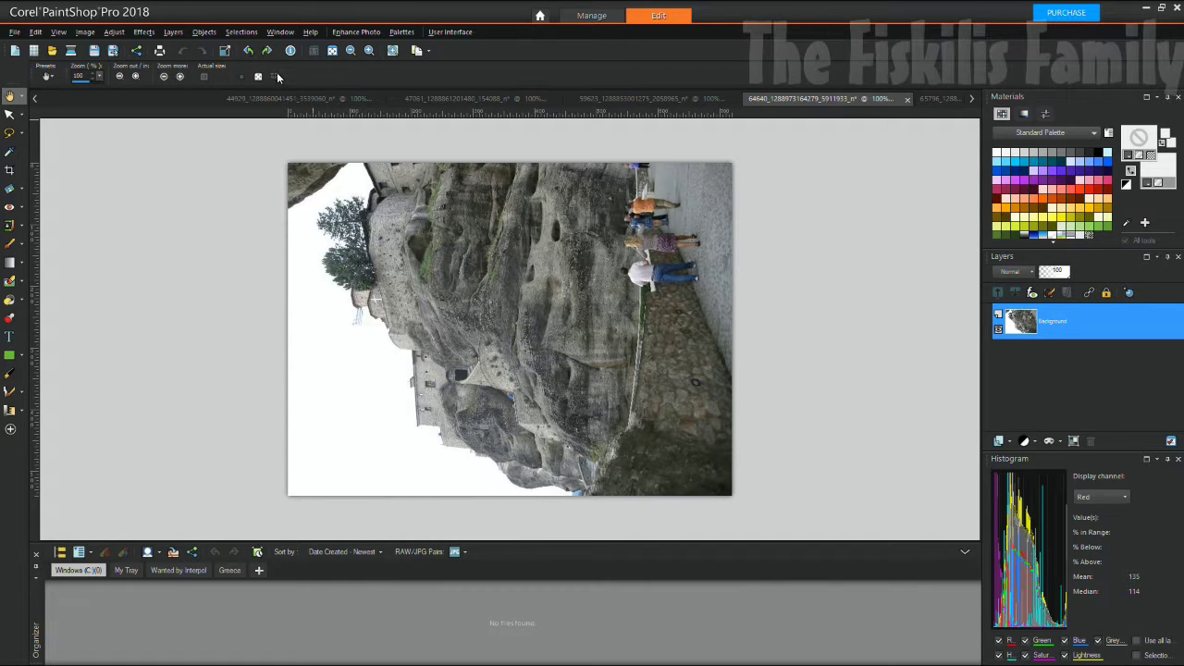
{"action": "left_click", "coordinate": [264, 53]}
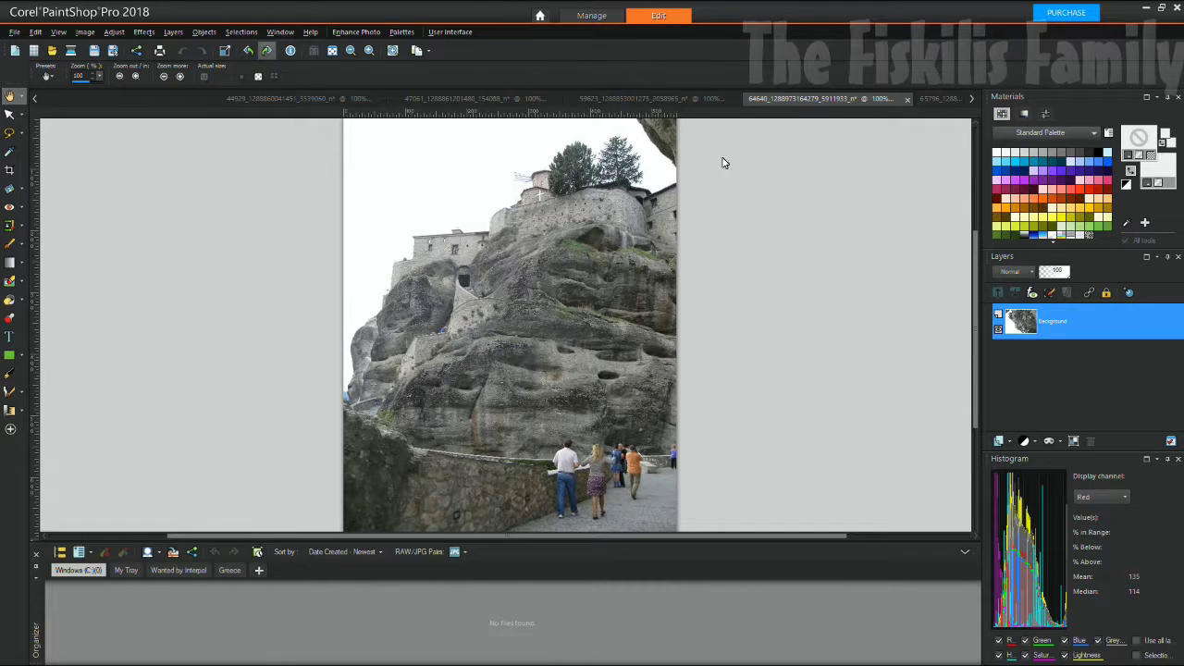
Look through the open photos from the lake view 65796 to the terraced hillside village 66266.
{"action": "left_click", "coordinate": [942, 99]}
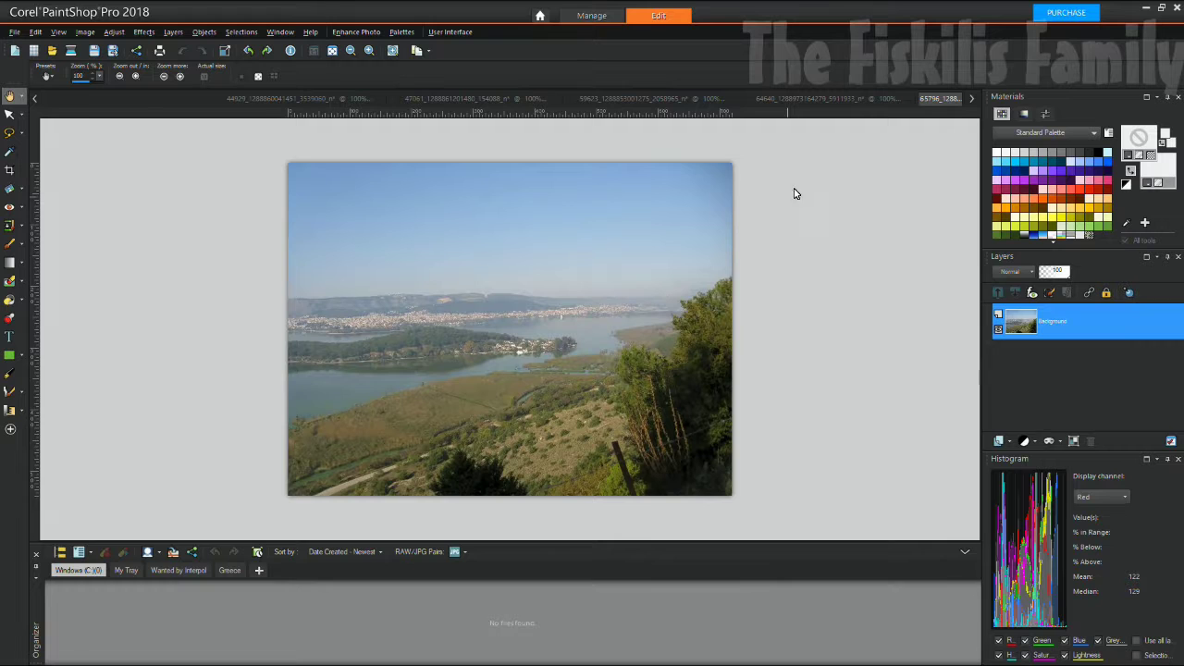
{"action": "left_click", "coordinate": [972, 99]}
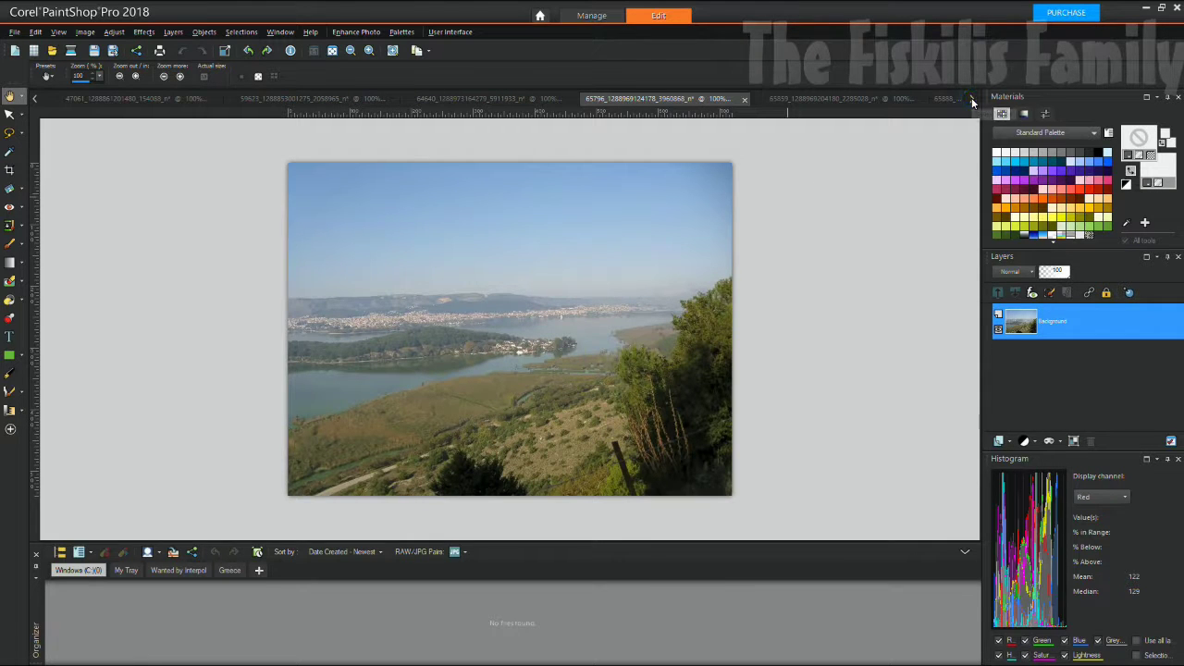
{"action": "left_click", "coordinate": [782, 99]}
{"action": "left_click", "coordinate": [946, 99]}
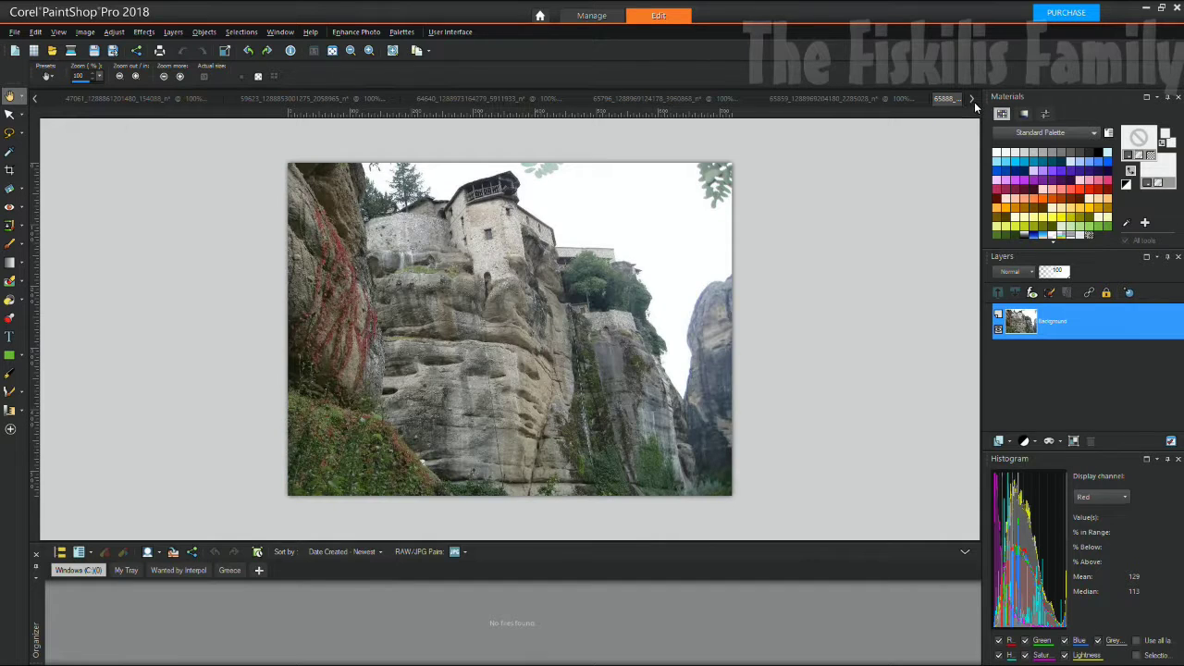
{"action": "left_click", "coordinate": [971, 99]}
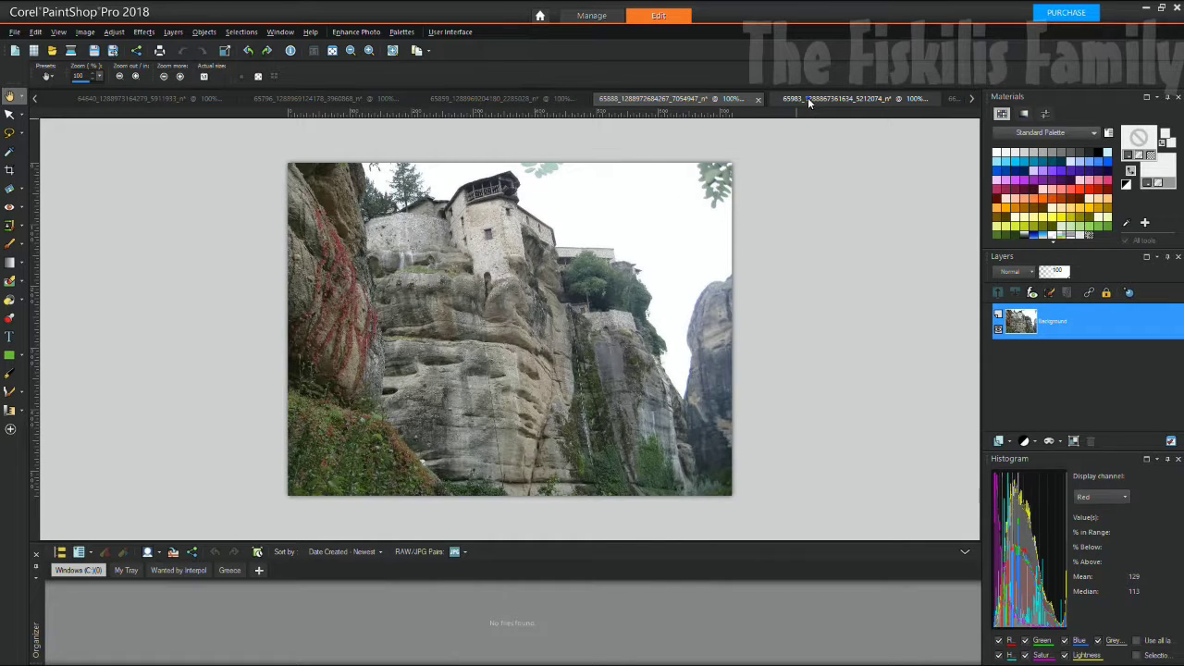
{"action": "left_click", "coordinate": [808, 99]}
{"action": "left_click", "coordinate": [971, 99]}
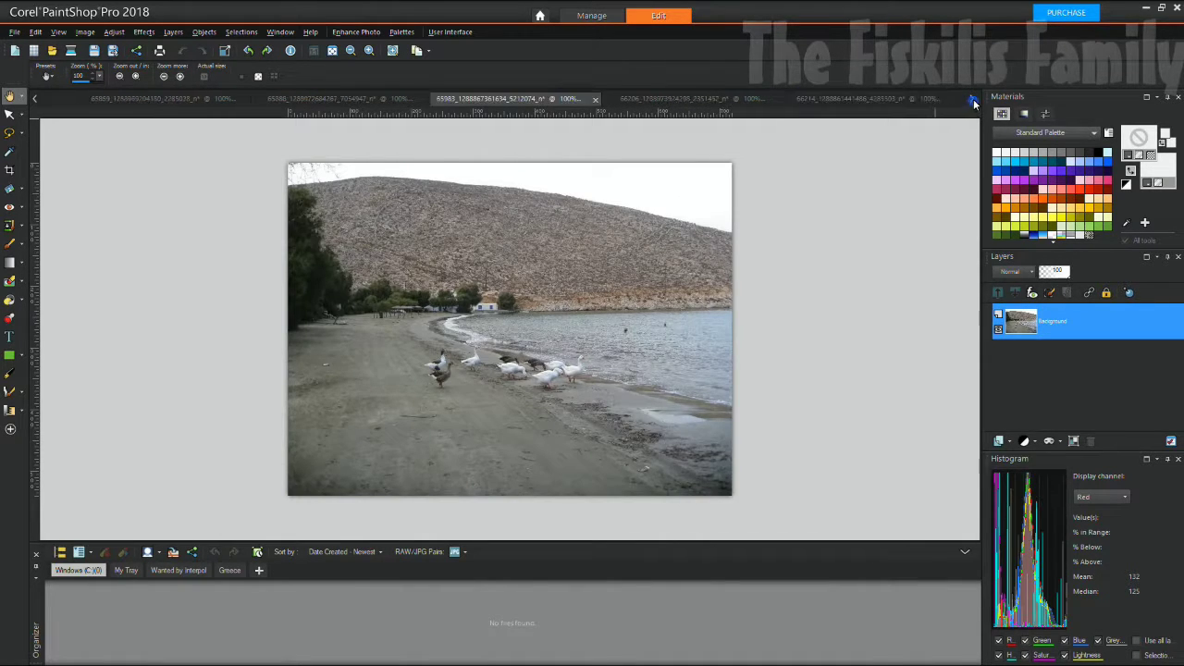
{"action": "left_click", "coordinate": [971, 99]}
{"action": "left_click", "coordinate": [552, 98]}
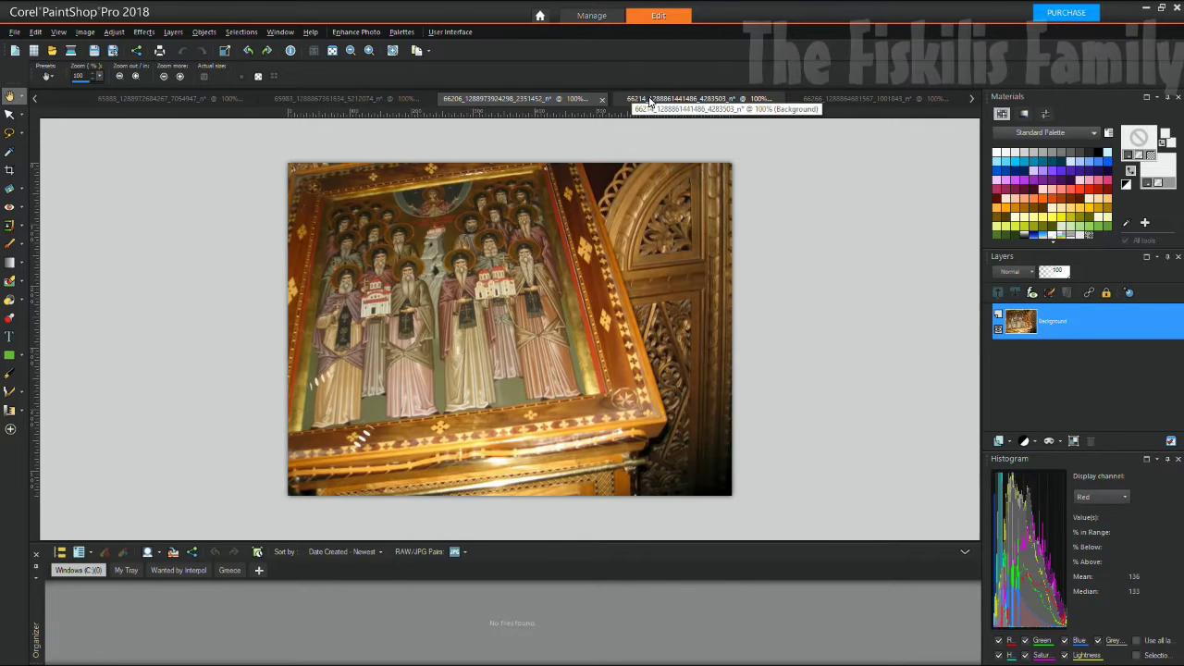
{"action": "left_click", "coordinate": [647, 99]}
{"action": "left_click", "coordinate": [814, 99]}
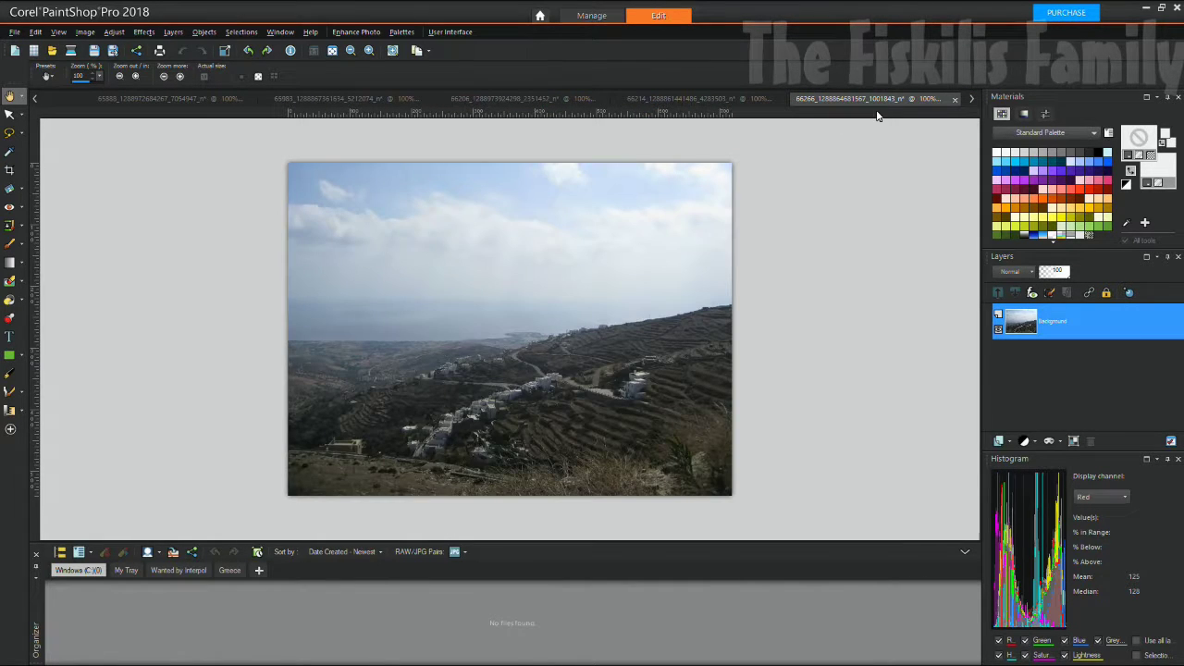
Look through the open photos from the cliff-ringed beach 66366 to the village road 66448.
{"action": "left_click", "coordinate": [971, 99]}
{"action": "left_click", "coordinate": [971, 99]}
{"action": "left_click", "coordinate": [971, 99]}
{"action": "left_click", "coordinate": [972, 99]}
{"action": "left_click", "coordinate": [971, 99]}
{"action": "left_click", "coordinate": [201, 98]}
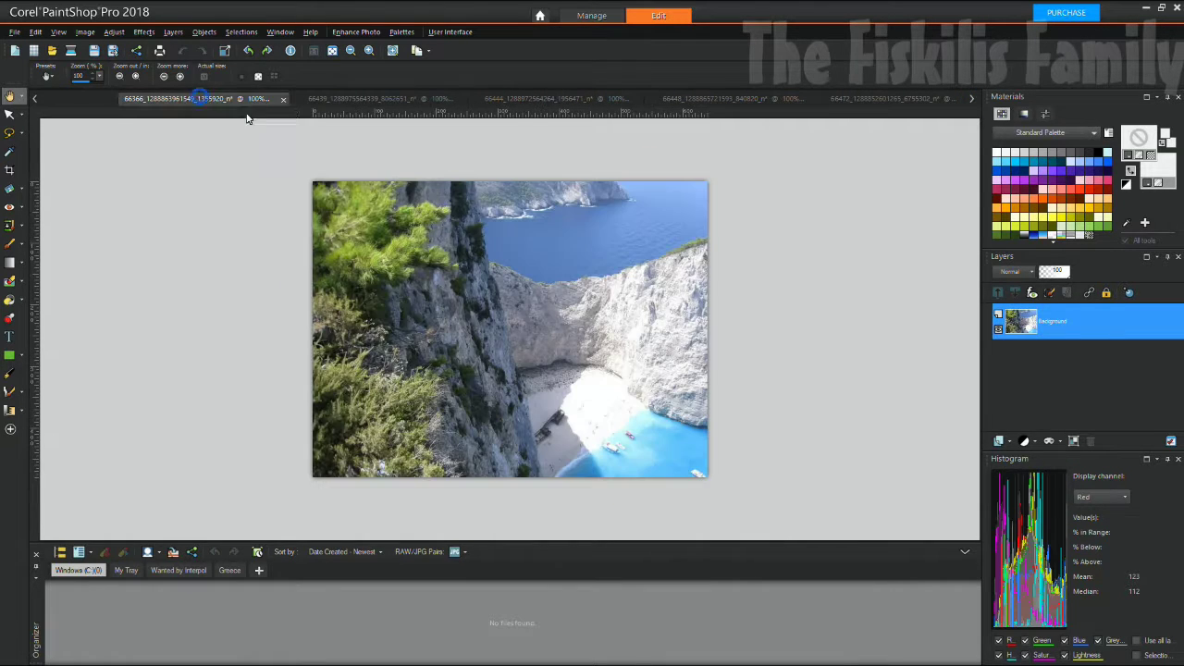
{"action": "left_click", "coordinate": [365, 99]}
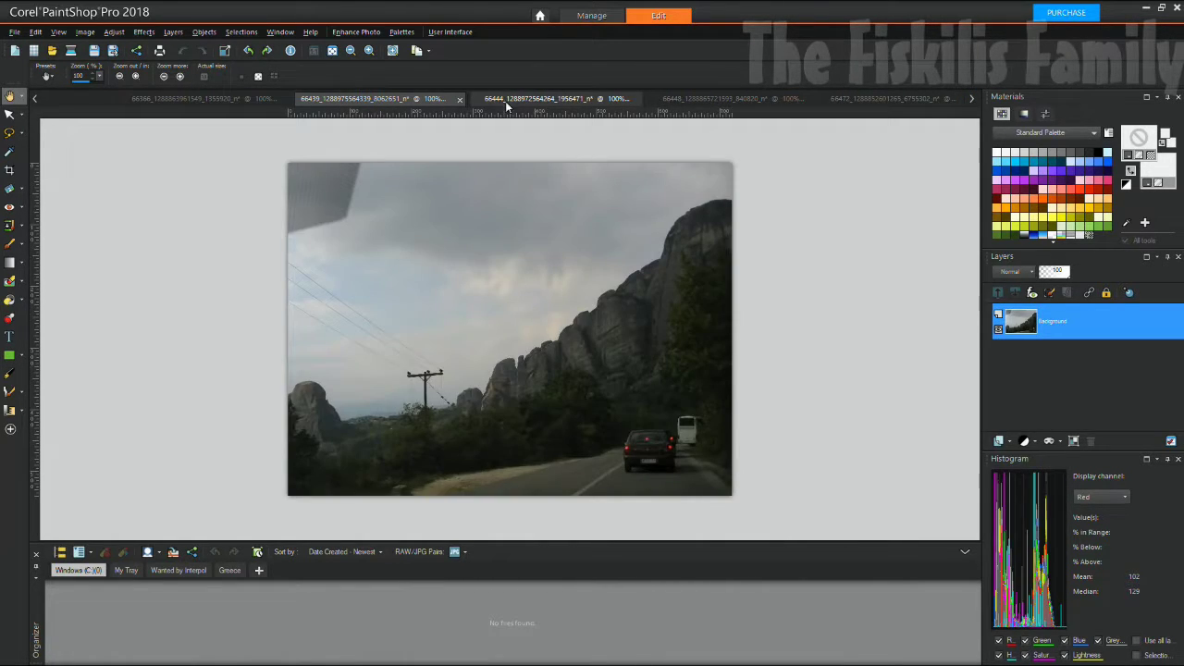
{"action": "left_click", "coordinate": [518, 100]}
{"action": "left_click", "coordinate": [697, 102]}
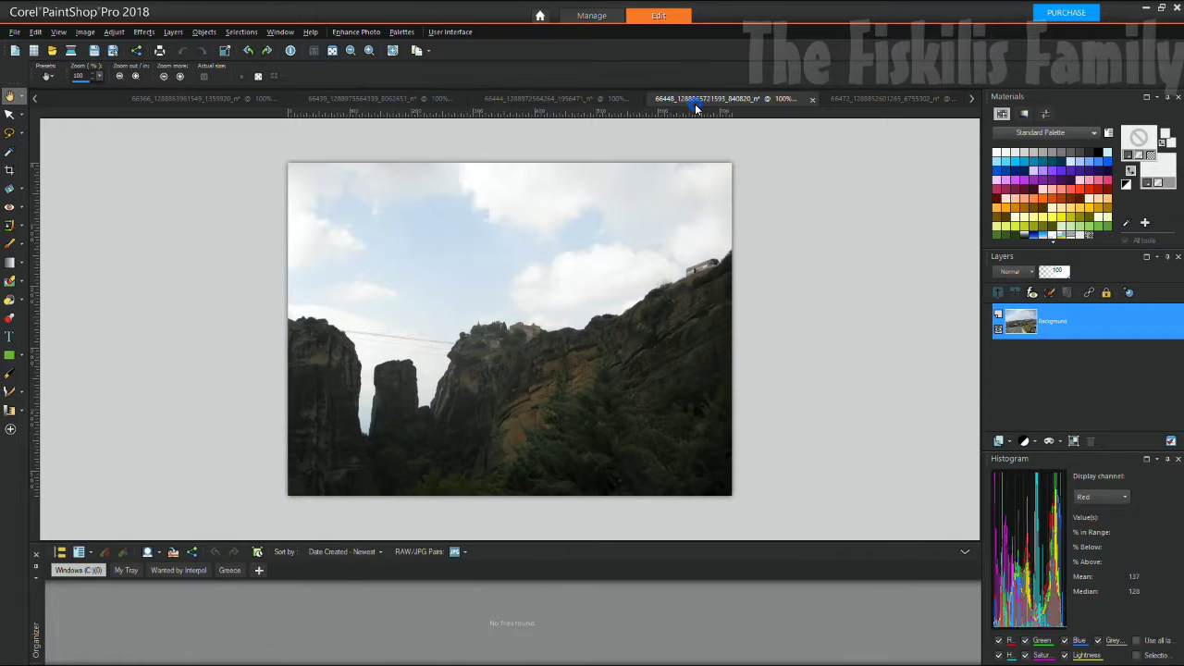
{"action": "left_click", "coordinate": [847, 102]}
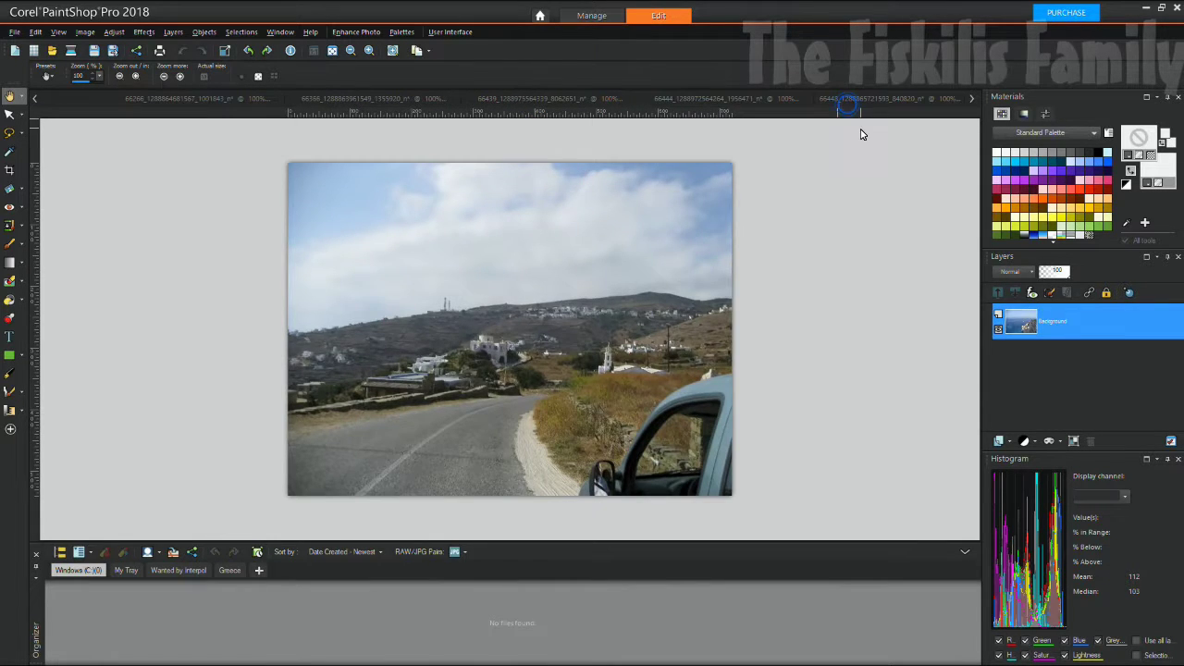
Look through the open photos from the fenced terrace 66472 to photo 66531.
{"action": "left_click", "coordinate": [971, 98]}
{"action": "left_click", "coordinate": [971, 98]}
{"action": "left_click", "coordinate": [883, 98]}
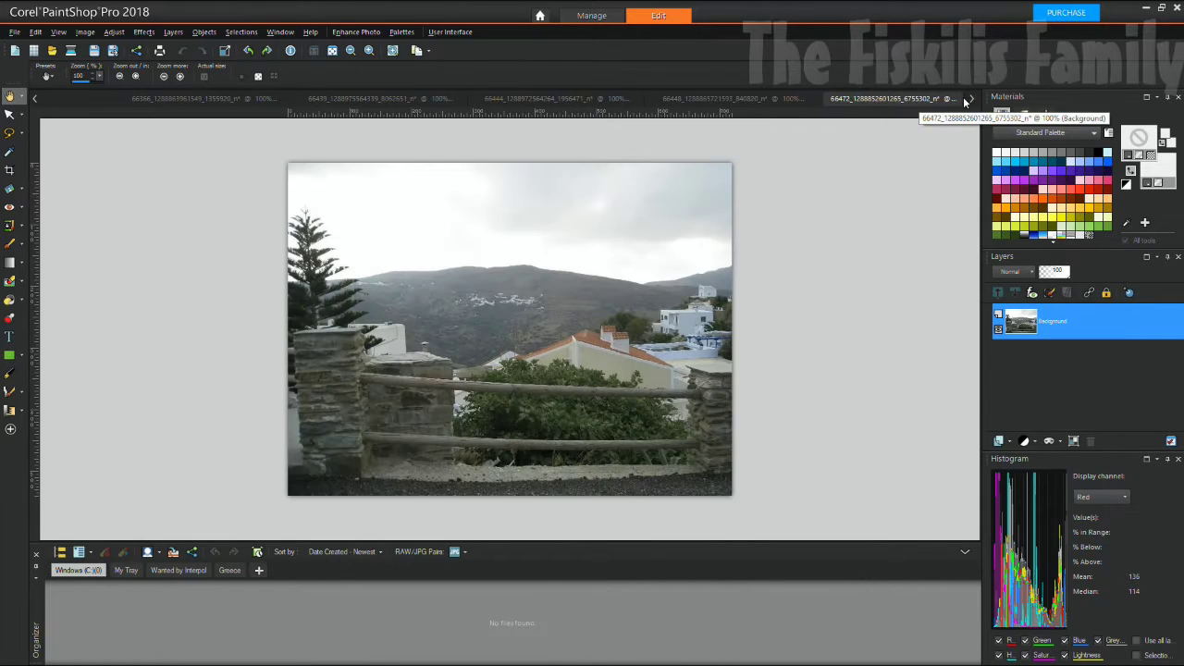
{"action": "left_click", "coordinate": [970, 98]}
{"action": "left_click", "coordinate": [970, 98]}
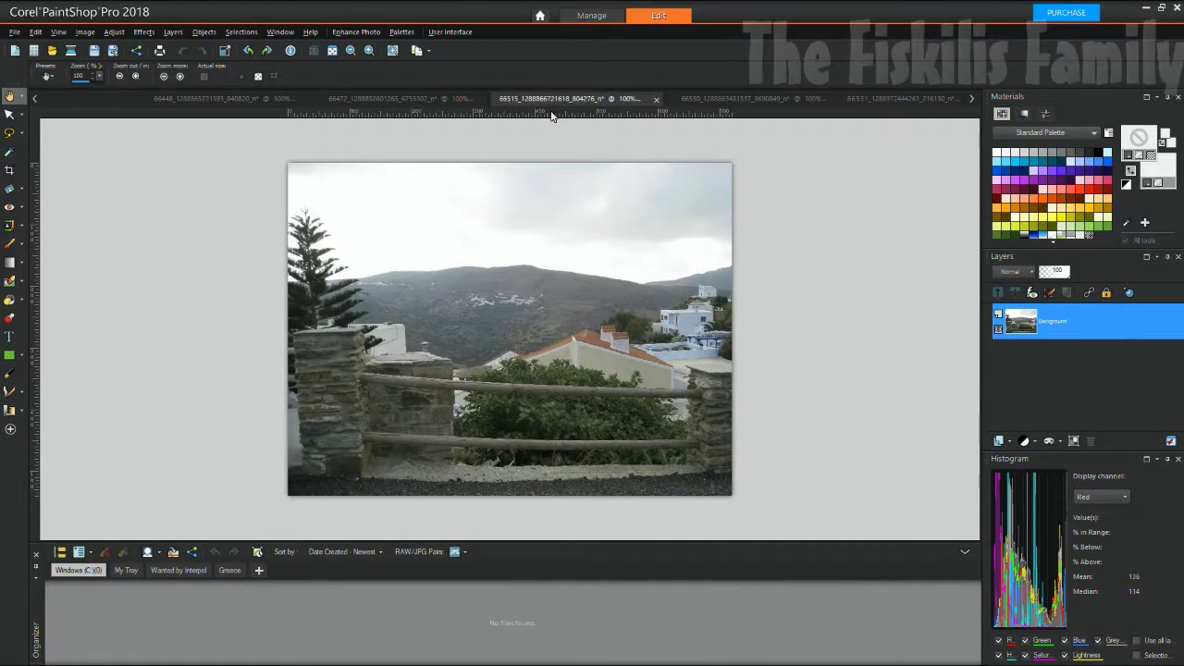
{"action": "left_click", "coordinate": [433, 98]}
{"action": "left_click", "coordinate": [524, 99]}
{"action": "left_click", "coordinate": [729, 102]}
{"action": "left_click", "coordinate": [877, 100]}
Look through the open photos from 66692 to the fishing boats in the harbour.
{"action": "left_click", "coordinate": [970, 98]}
{"action": "left_click", "coordinate": [970, 98]}
{"action": "left_click", "coordinate": [970, 98]}
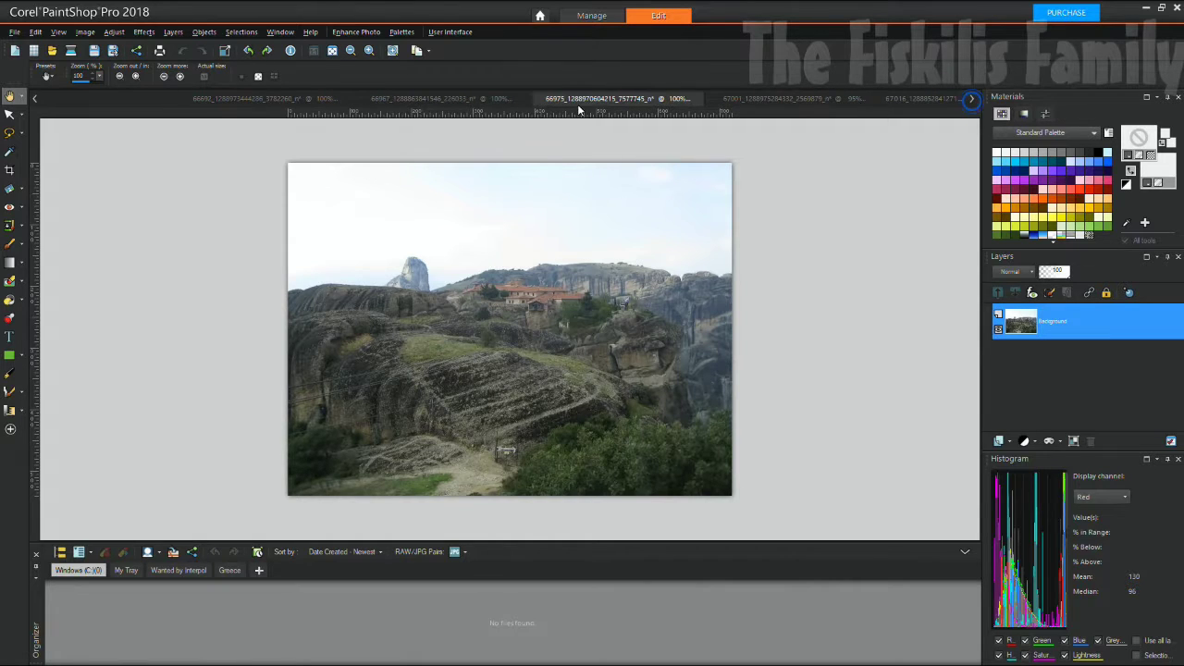
{"action": "left_click", "coordinate": [286, 99]}
{"action": "left_click", "coordinate": [396, 99]}
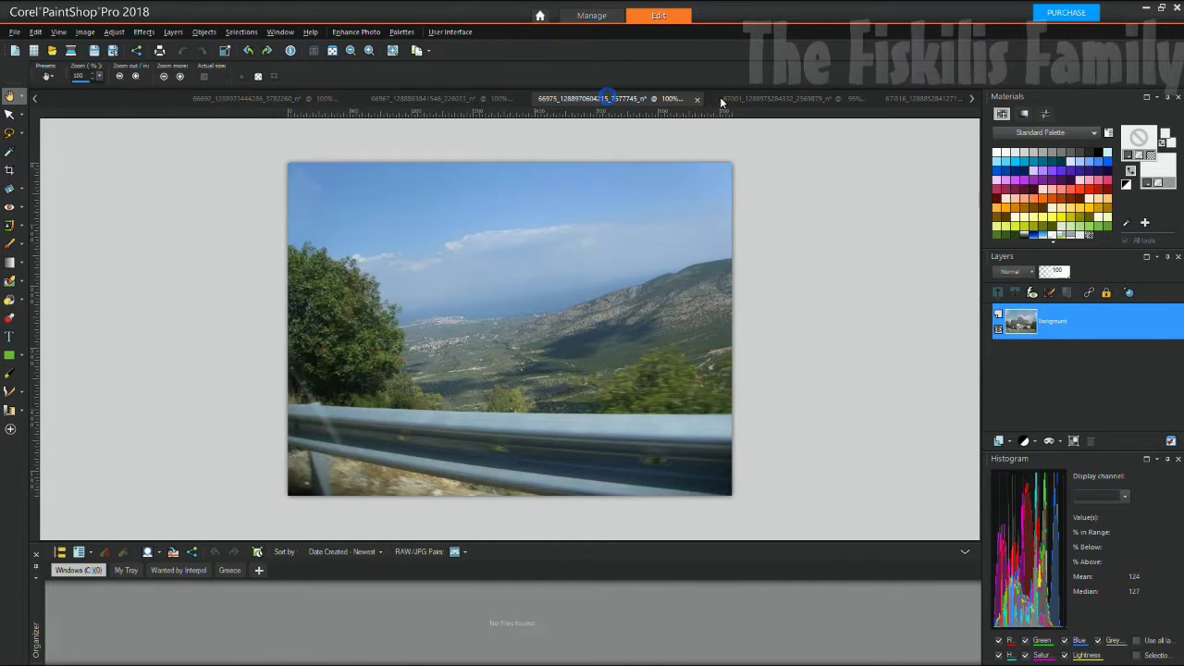
{"action": "left_click", "coordinate": [666, 98]}
{"action": "left_click", "coordinate": [786, 98]}
{"action": "left_click", "coordinate": [893, 99]}
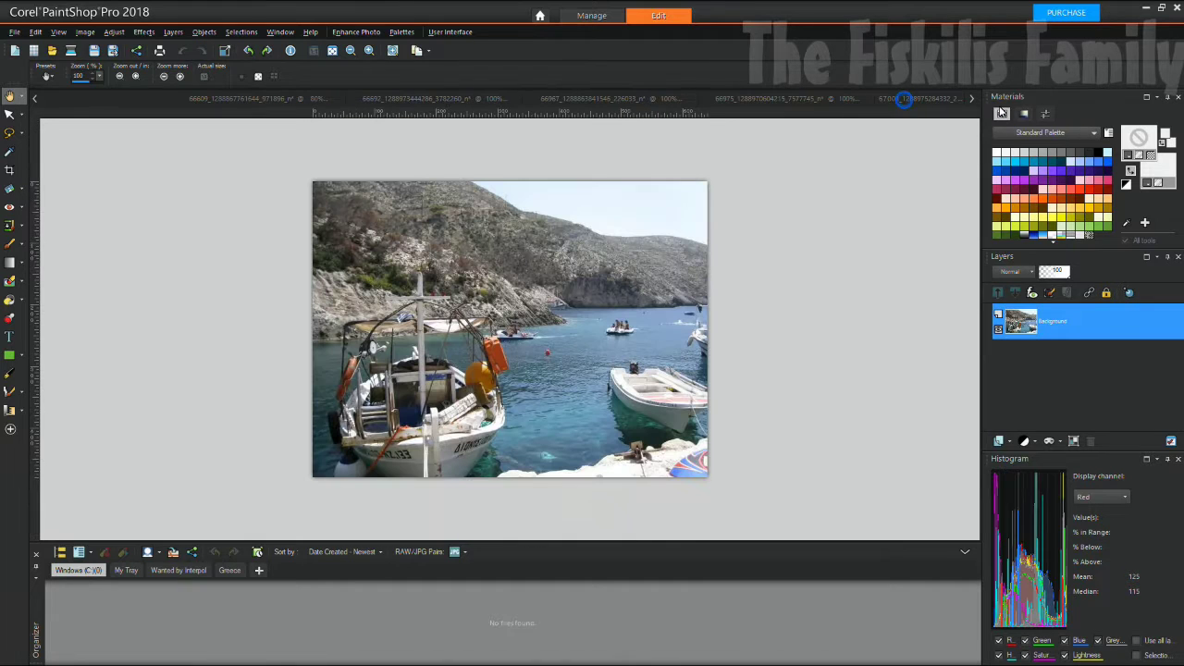
Look through the open photos from 67332 to the cable-stayed bridge photo axaia-peloponnes_28094.
{"action": "left_click", "coordinate": [970, 98]}
{"action": "left_click", "coordinate": [970, 98]}
{"action": "left_click", "coordinate": [971, 98]}
{"action": "left_click", "coordinate": [361, 99]}
{"action": "left_click", "coordinate": [425, 100]}
{"action": "left_click", "coordinate": [615, 98]}
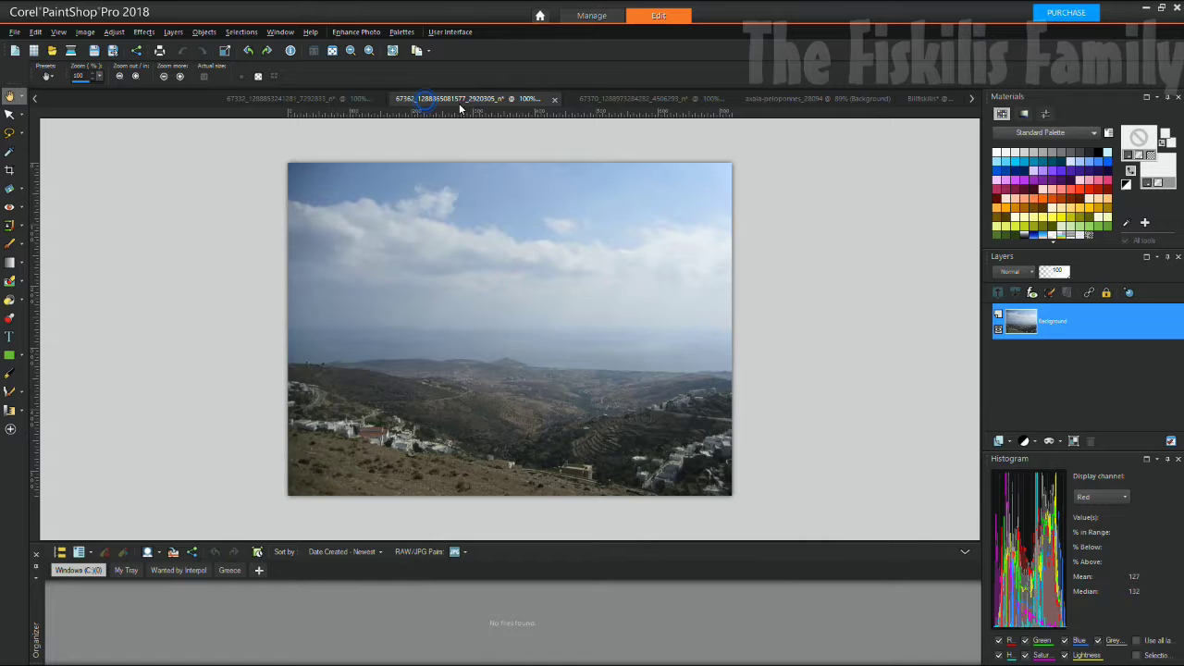
{"action": "left_click", "coordinate": [787, 98]}
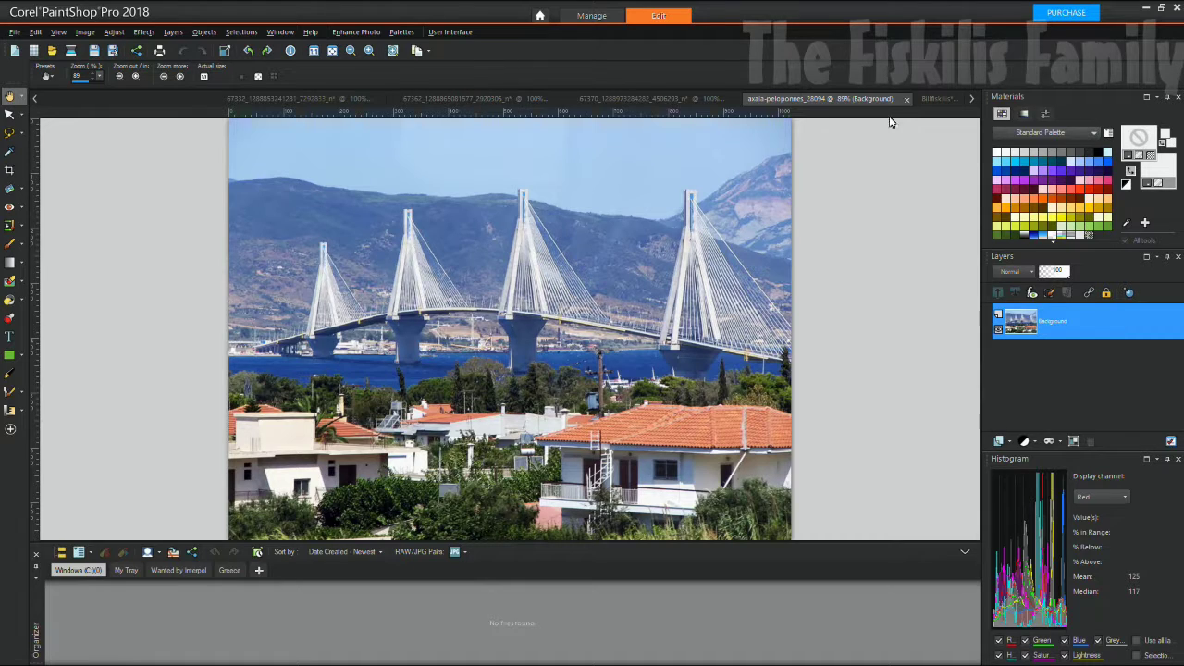
Look through the open photos from the small bay view with the bridge to the monastery on the cliff.
{"action": "left_click", "coordinate": [971, 98]}
{"action": "left_click", "coordinate": [971, 98]}
{"action": "left_click", "coordinate": [971, 98]}
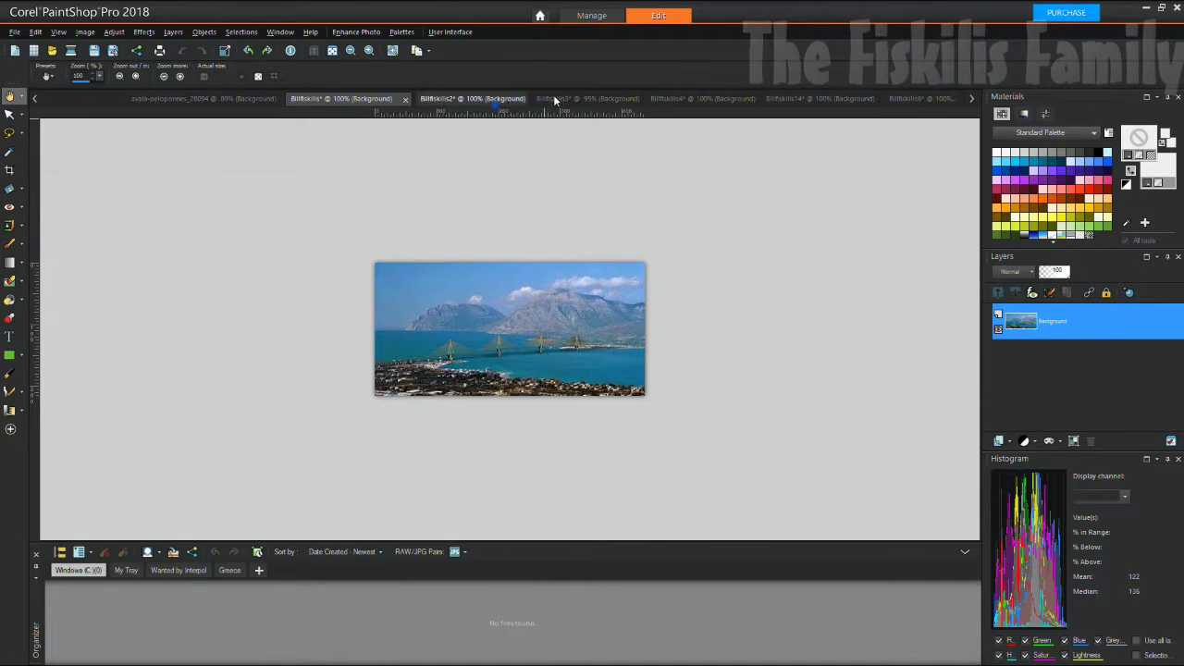
{"action": "left_click", "coordinate": [553, 97]}
{"action": "left_click", "coordinate": [606, 96]}
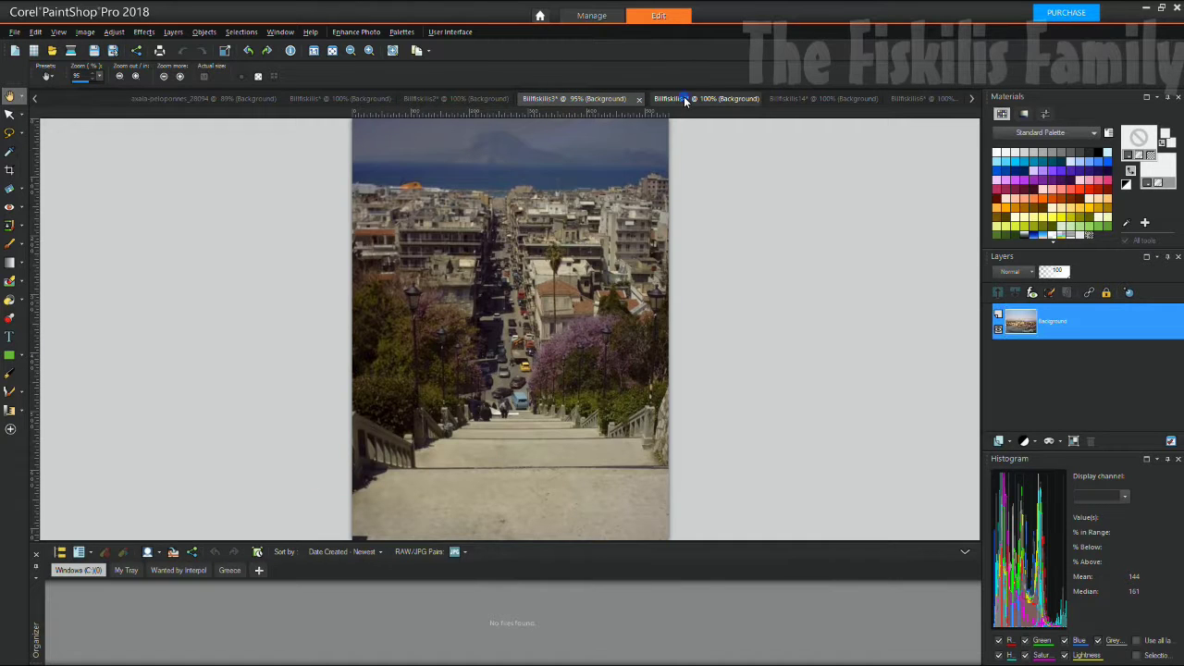
{"action": "left_click", "coordinate": [684, 100]}
{"action": "left_click", "coordinate": [869, 98]}
{"action": "left_click", "coordinate": [900, 98]}
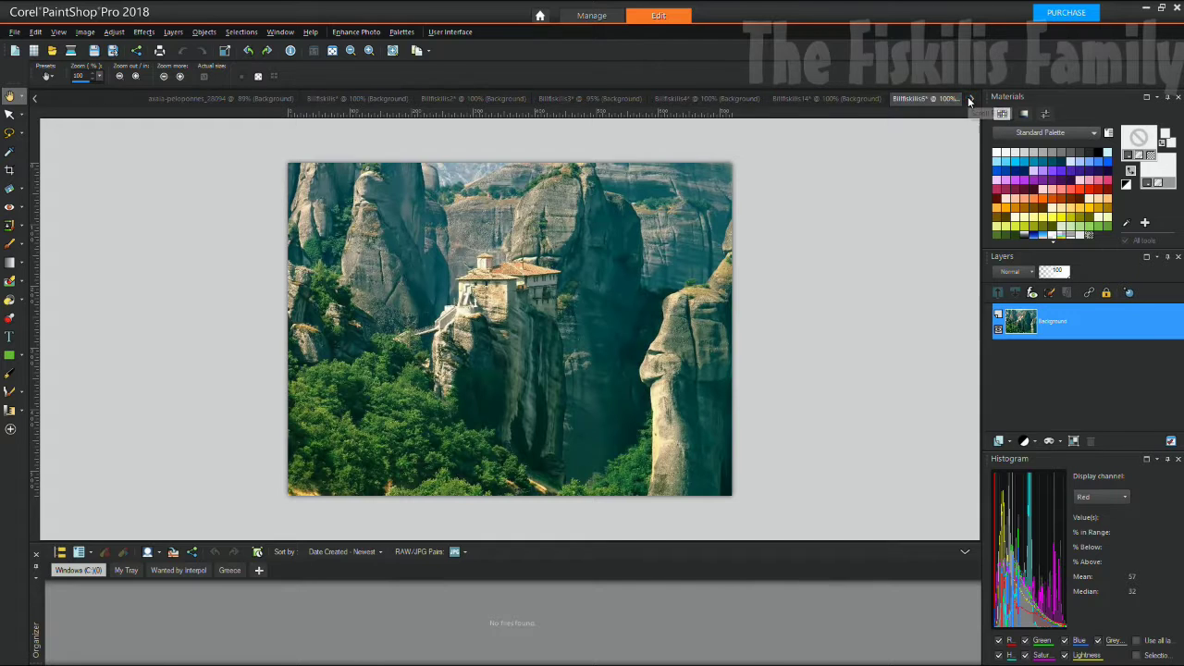
Look through the open photos again from the one after the city stairway to the green valley with rocks.
{"action": "left_click", "coordinate": [969, 98]}
{"action": "left_click", "coordinate": [532, 98]}
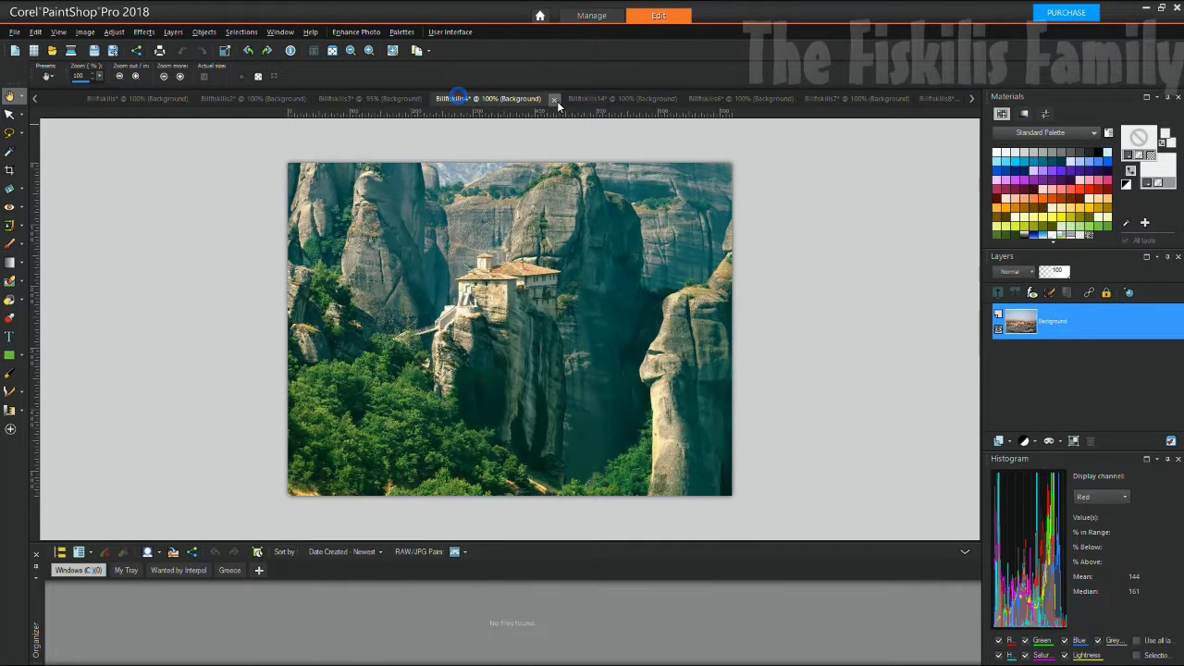
{"action": "left_click", "coordinate": [588, 98]}
{"action": "left_click", "coordinate": [722, 98]}
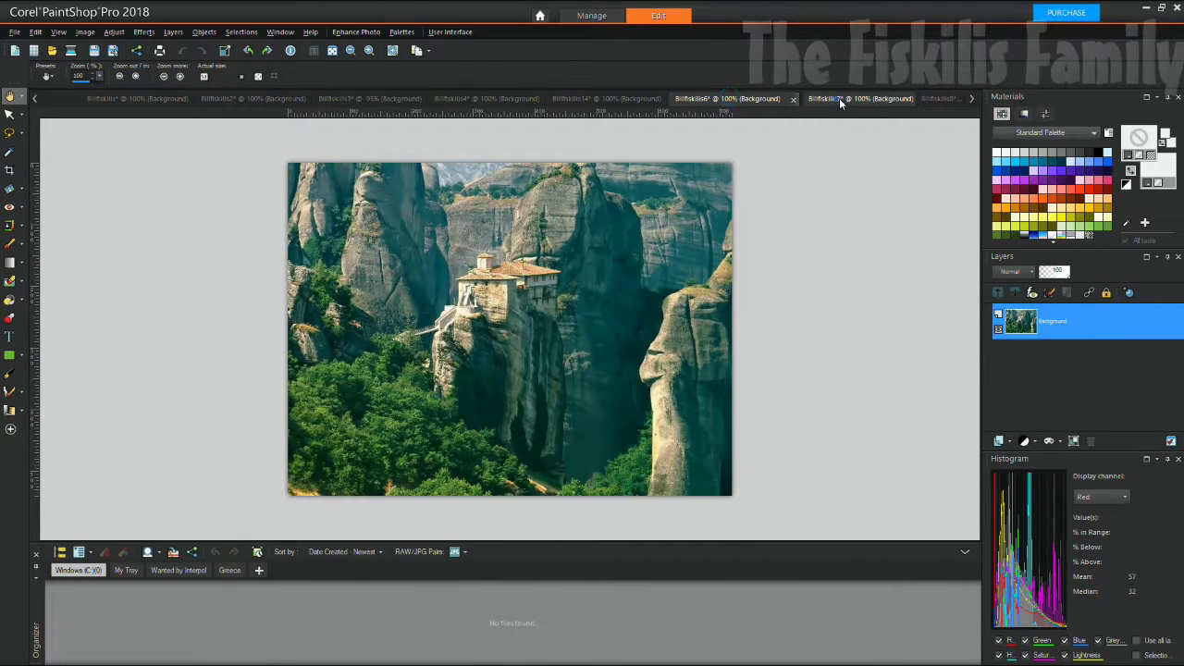
{"action": "left_click", "coordinate": [839, 98]}
Go back to the city stairway photo and open the one that follows it.
{"action": "left_click", "coordinate": [971, 99]}
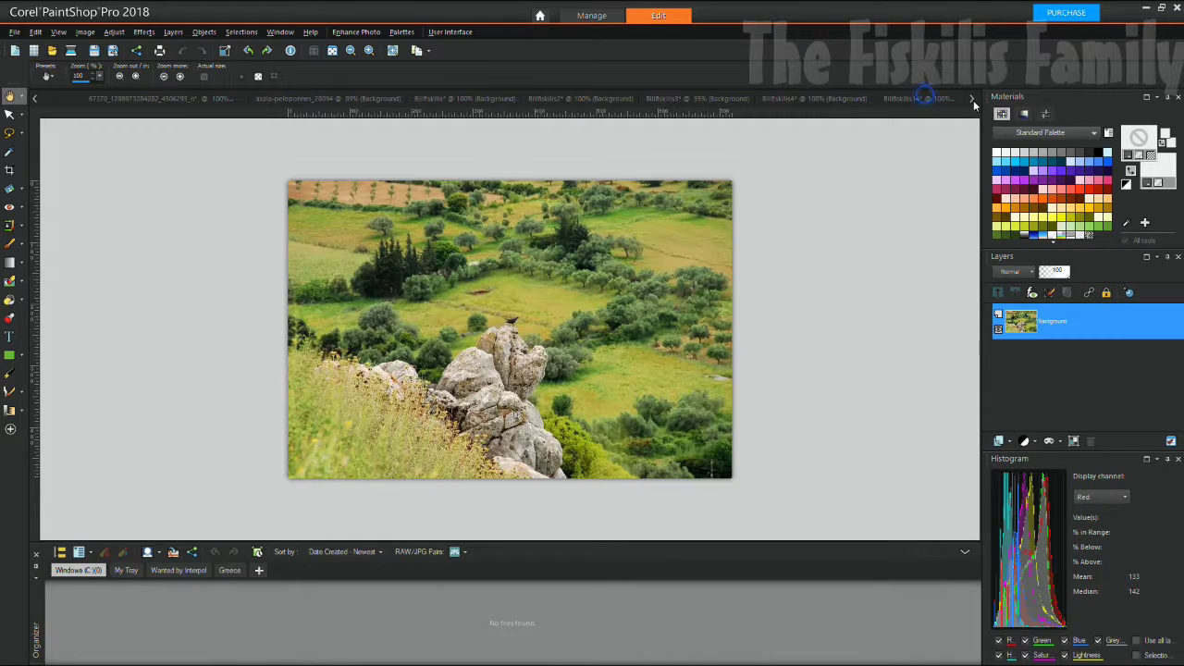
{"action": "left_click", "coordinate": [971, 98]}
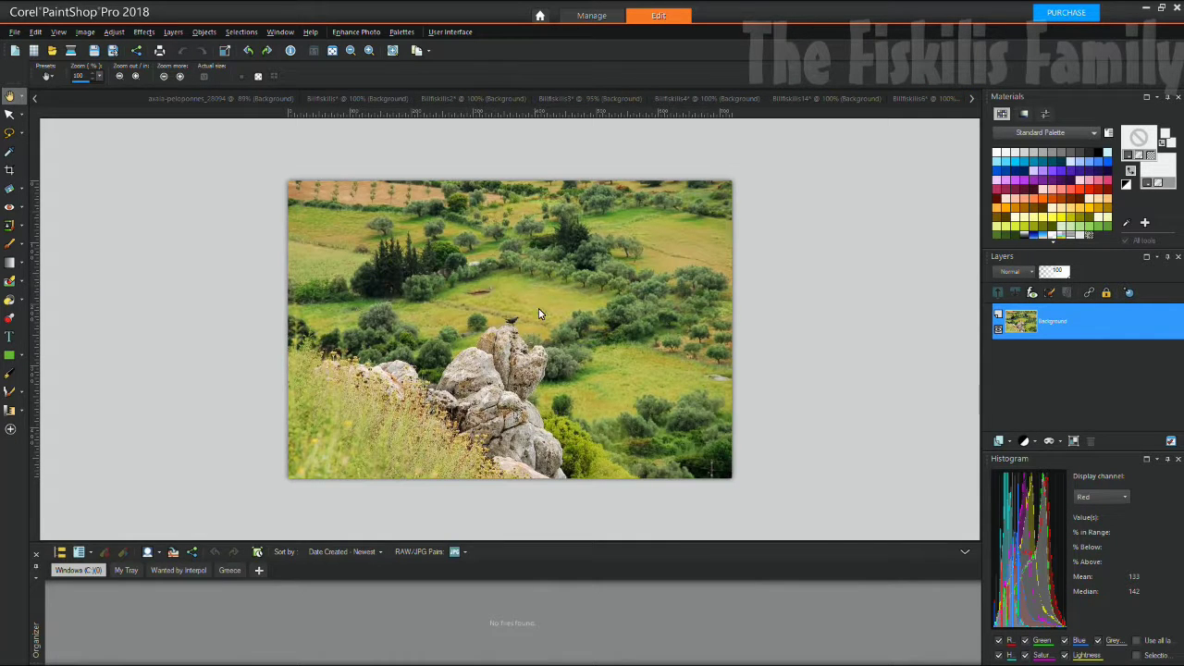
{"action": "left_click", "coordinate": [601, 96]}
{"action": "left_click", "coordinate": [721, 98]}
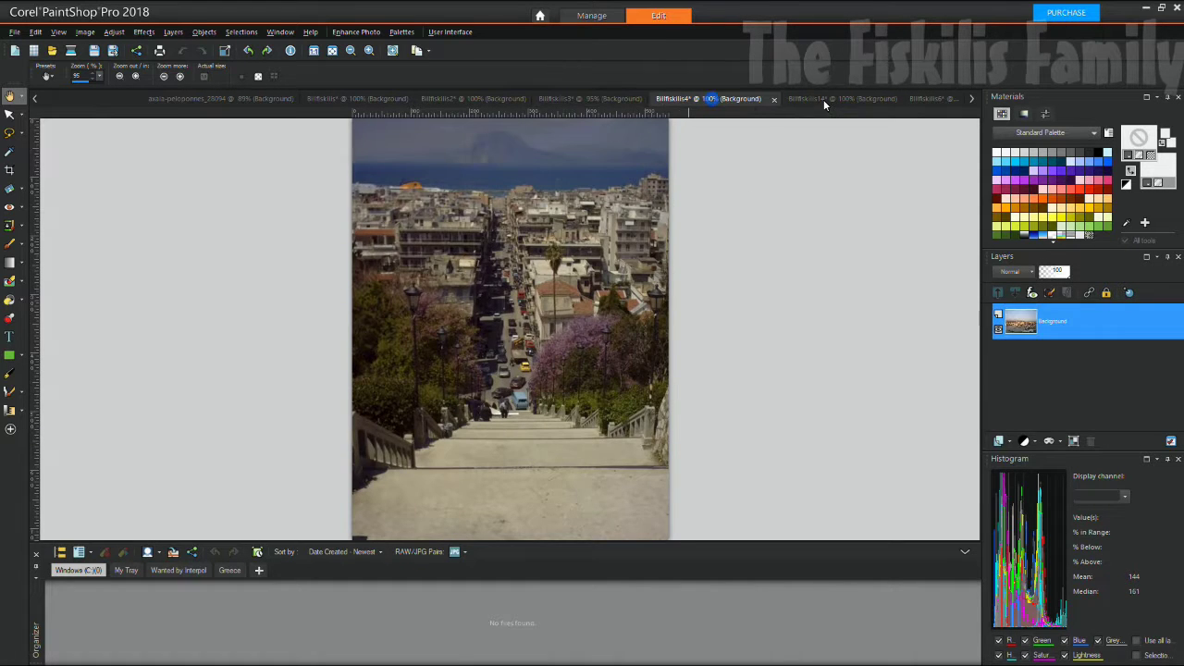
Look through the open photos from the monastery on the cliff to the road leading towards the mountains.
{"action": "left_click", "coordinate": [971, 98]}
{"action": "left_click", "coordinate": [968, 96]}
{"action": "left_click", "coordinate": [967, 96]}
{"action": "left_click", "coordinate": [967, 96]}
{"action": "left_click", "coordinate": [968, 97]}
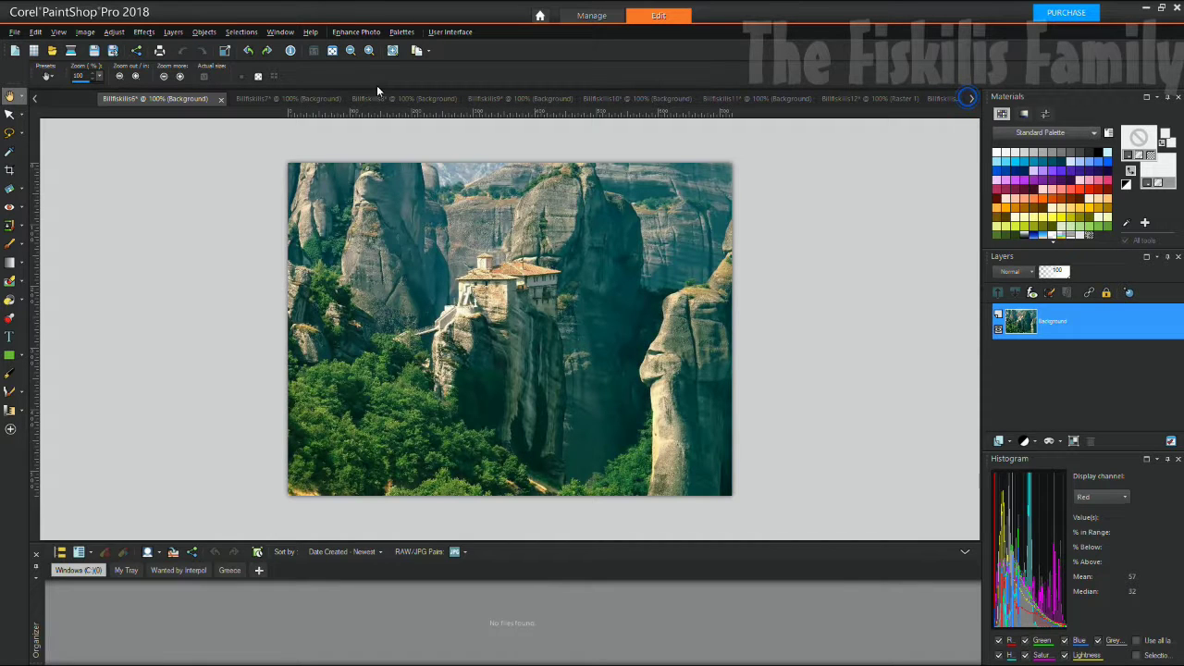
{"action": "left_click", "coordinate": [294, 100]}
{"action": "left_click", "coordinate": [376, 102]}
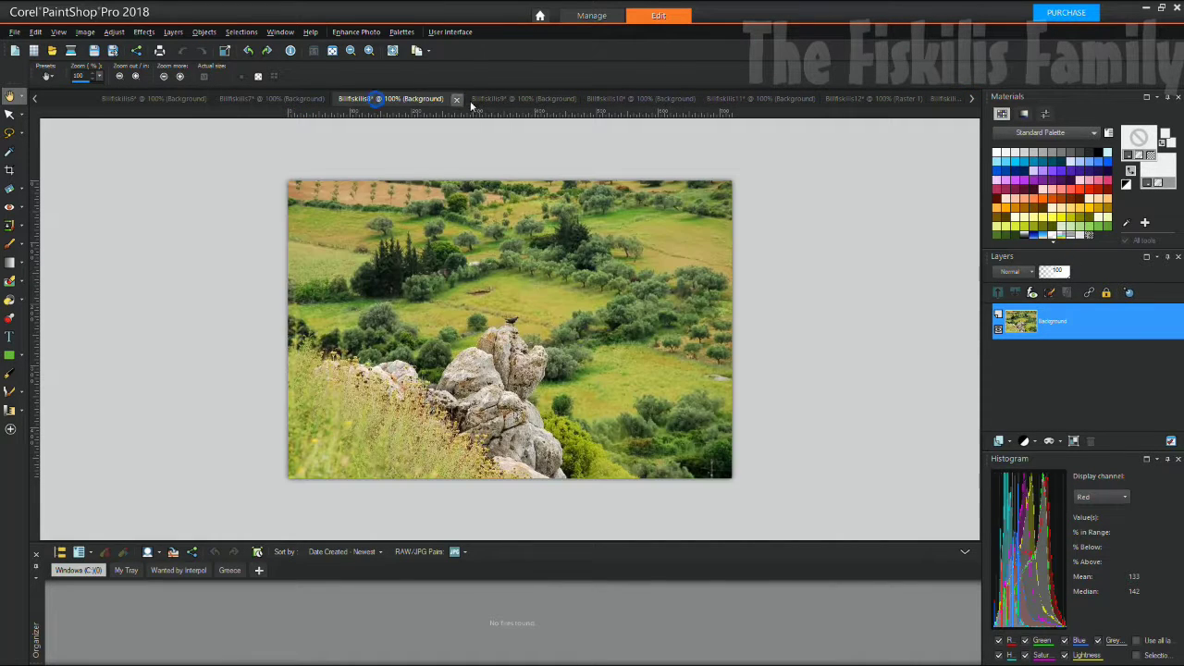
{"action": "left_click", "coordinate": [493, 99]}
{"action": "left_click", "coordinate": [613, 98]}
{"action": "left_click", "coordinate": [758, 99]}
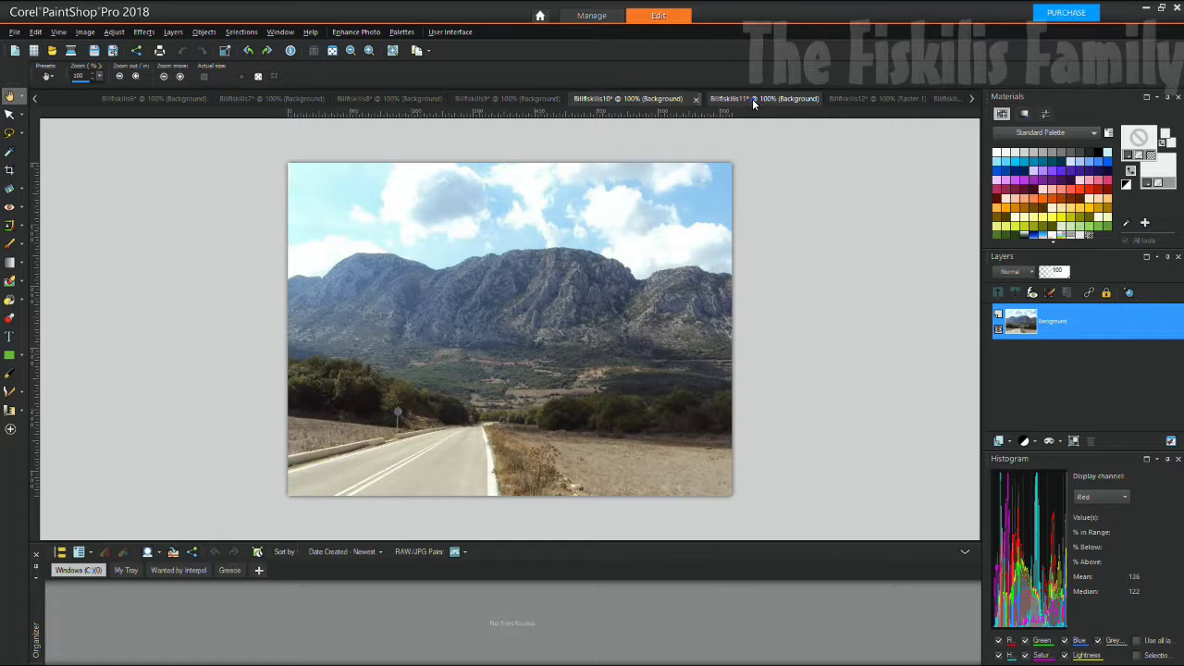
{"action": "left_click", "coordinate": [631, 98]}
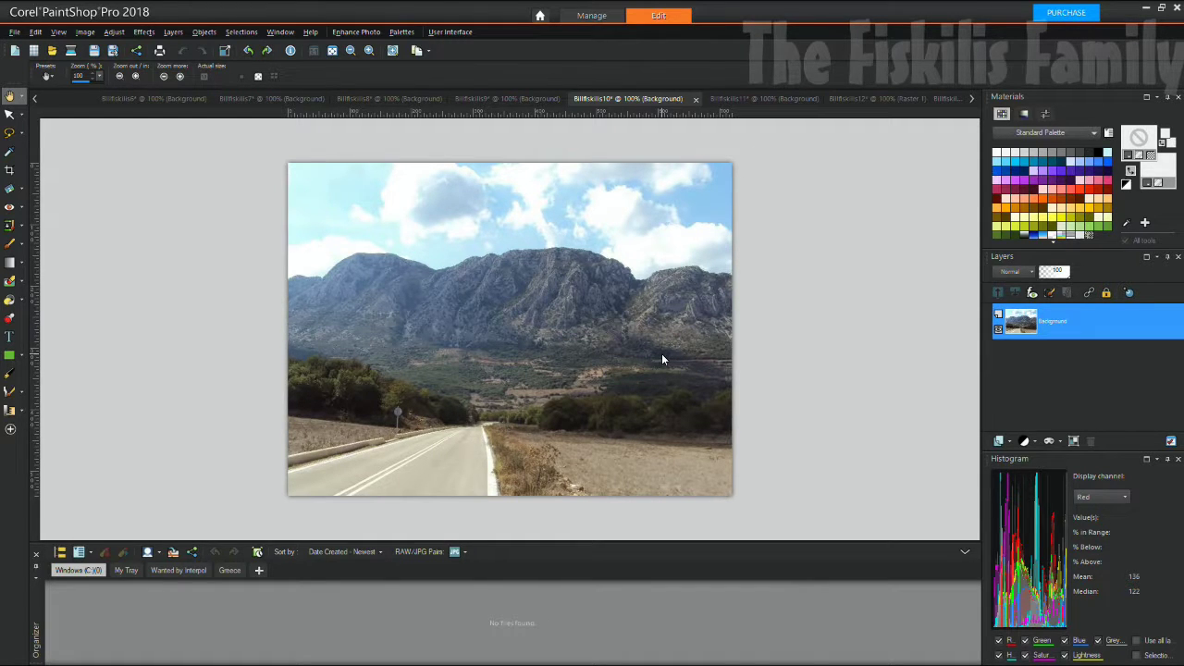
Look through the remaining open photos from the wide plain below the mountains to the coastal town with the viaduct.
{"action": "left_click", "coordinate": [762, 99]}
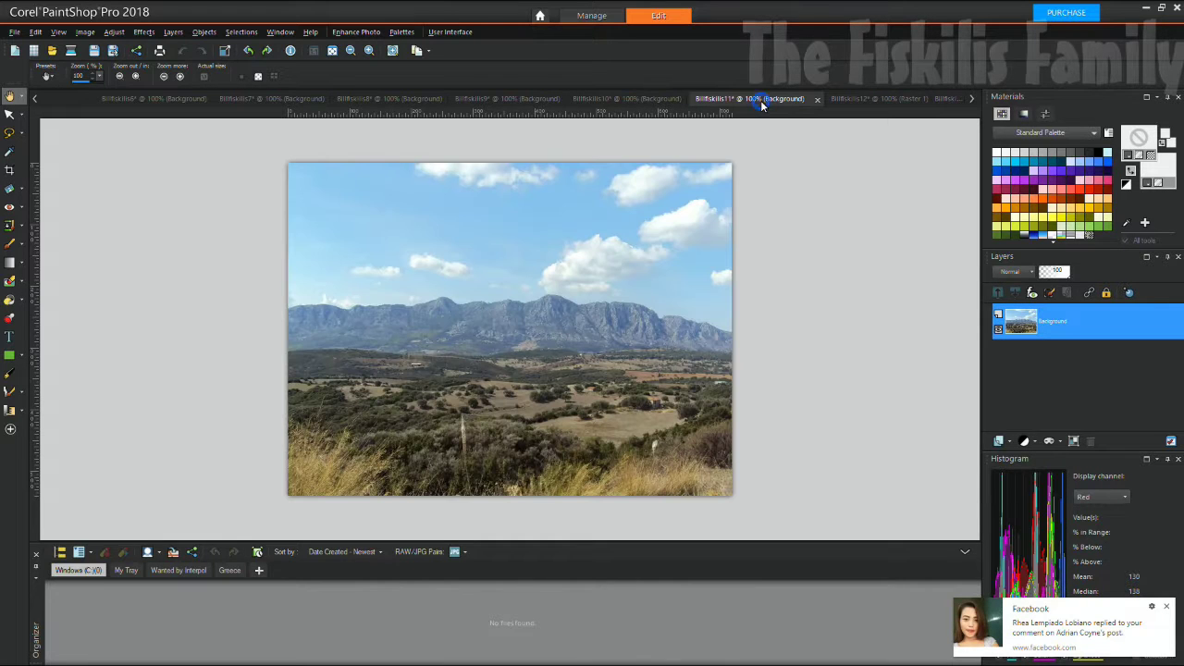
{"action": "left_click", "coordinate": [861, 97]}
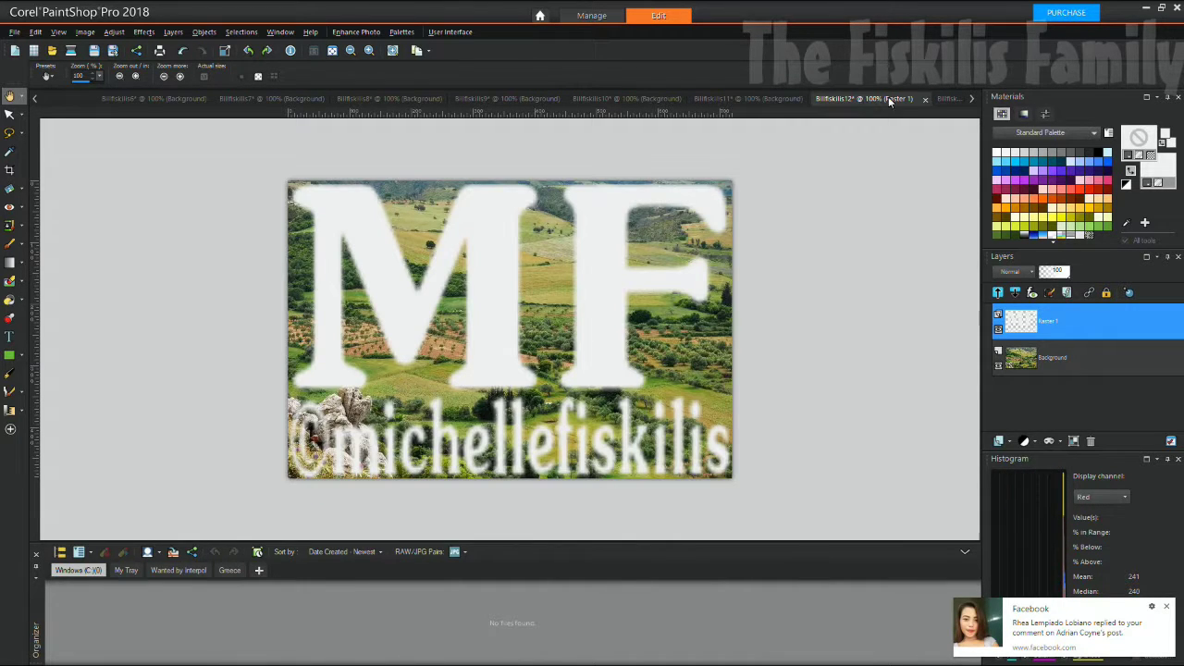
{"action": "left_click", "coordinate": [949, 99]}
{"action": "left_click", "coordinate": [970, 98]}
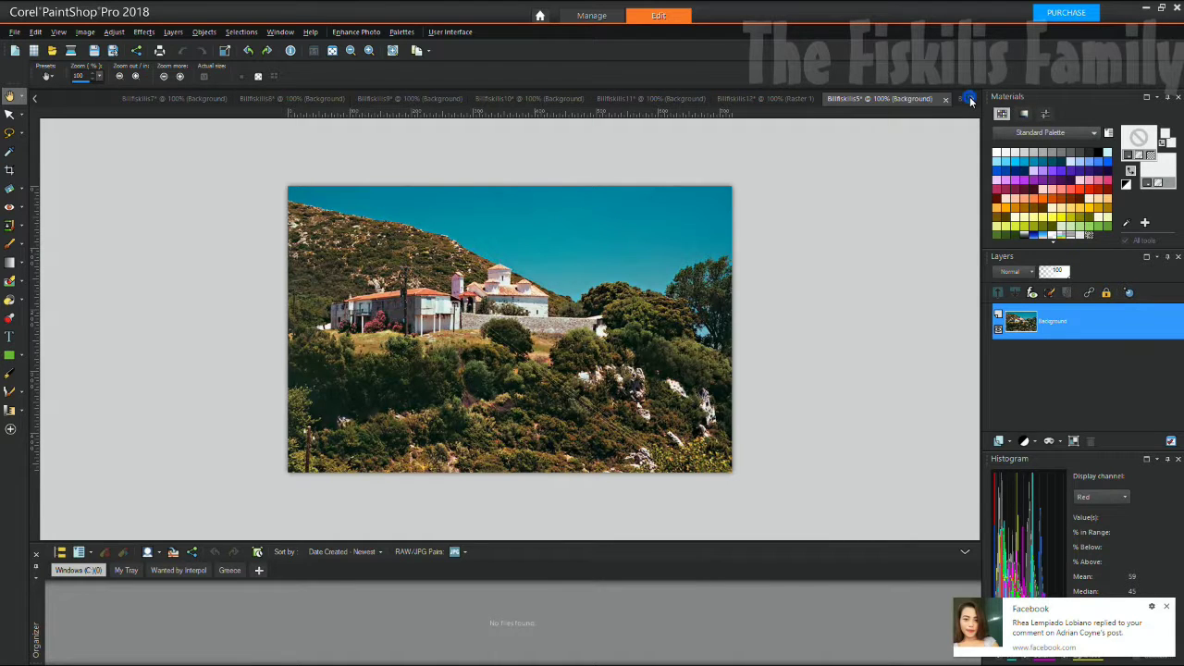
{"action": "left_click", "coordinate": [541, 98]}
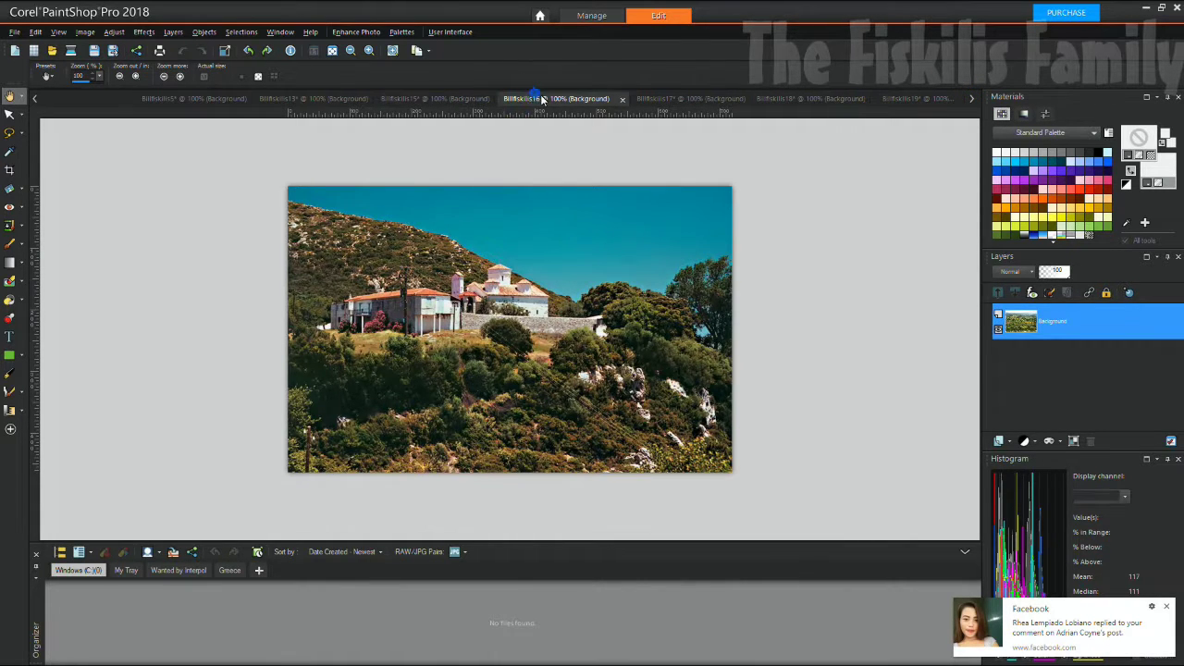
{"action": "left_click", "coordinate": [686, 100]}
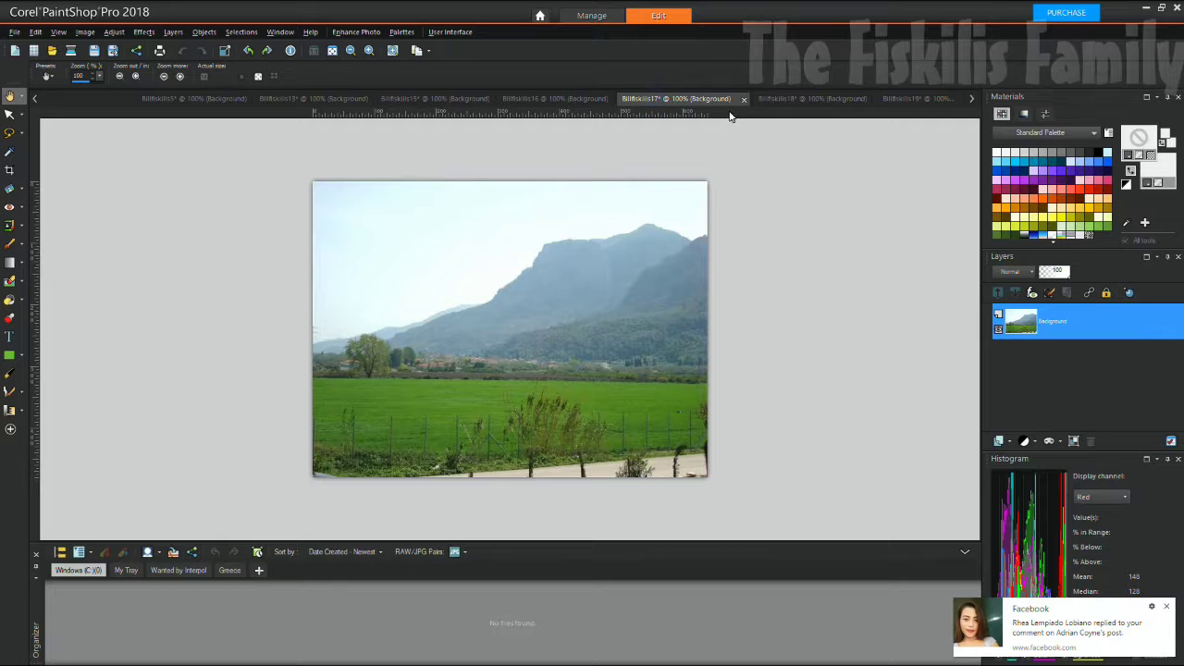
{"action": "left_click", "coordinate": [787, 98]}
{"action": "left_click", "coordinate": [913, 99]}
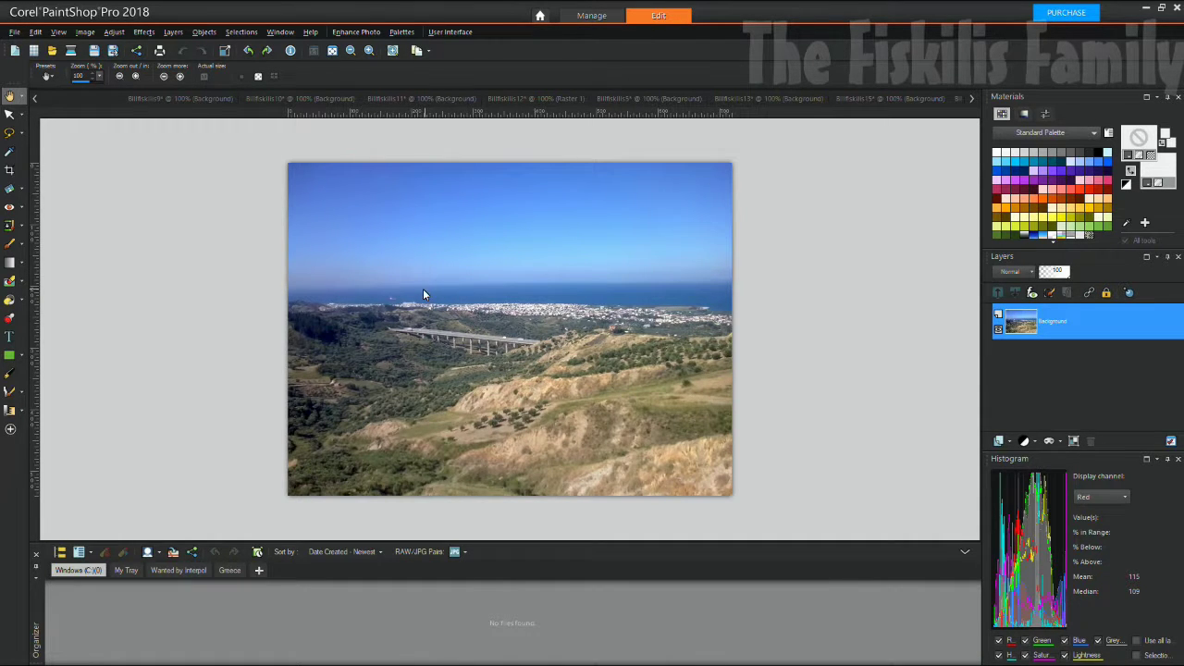
Start a Batch Process and browse for photos to add in the Greece folder inside YouTube Videos etc 2017.
{"action": "left_click", "coordinate": [14, 33]}
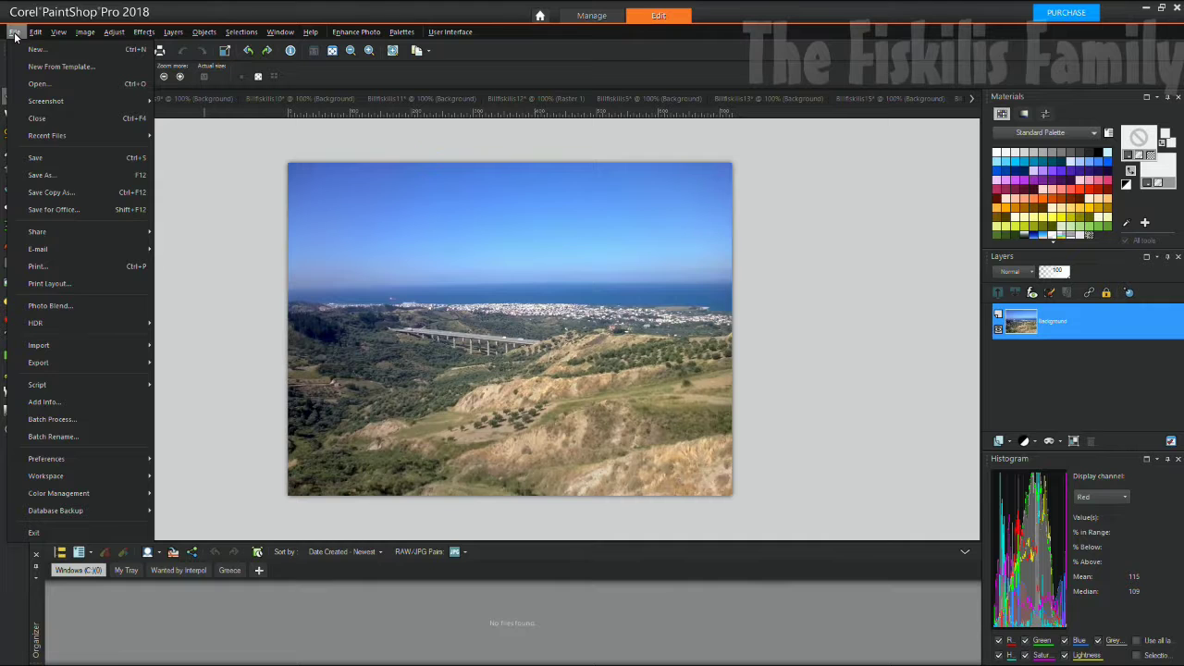
{"action": "left_click", "coordinate": [82, 421]}
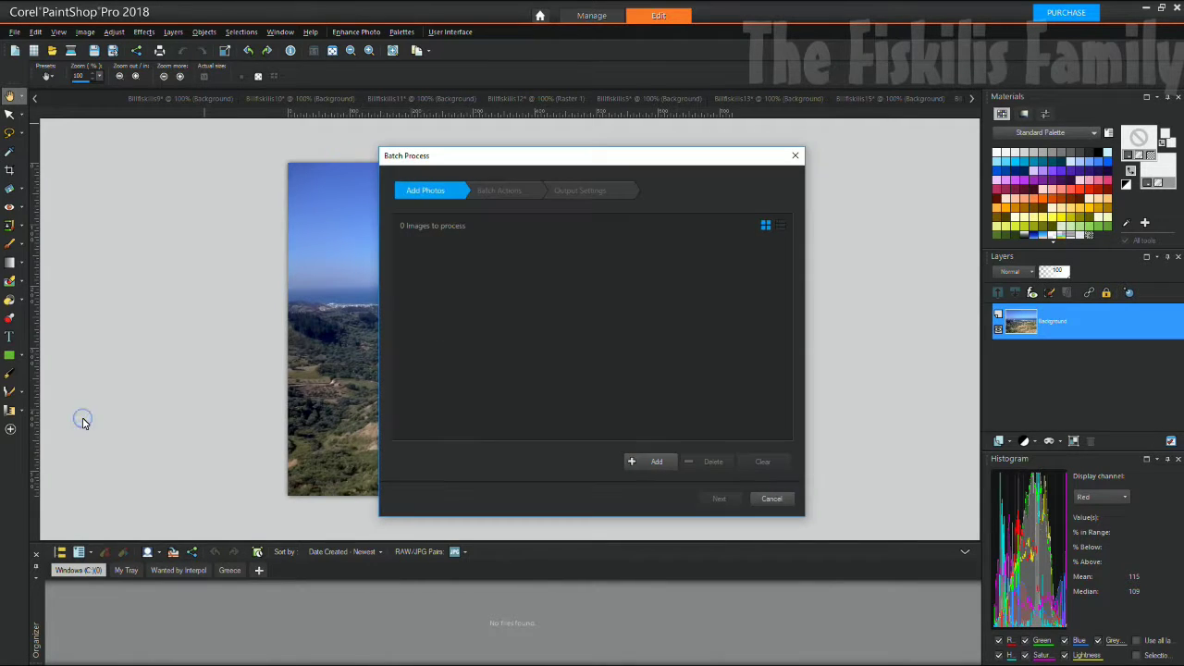
{"action": "left_click", "coordinate": [638, 461]}
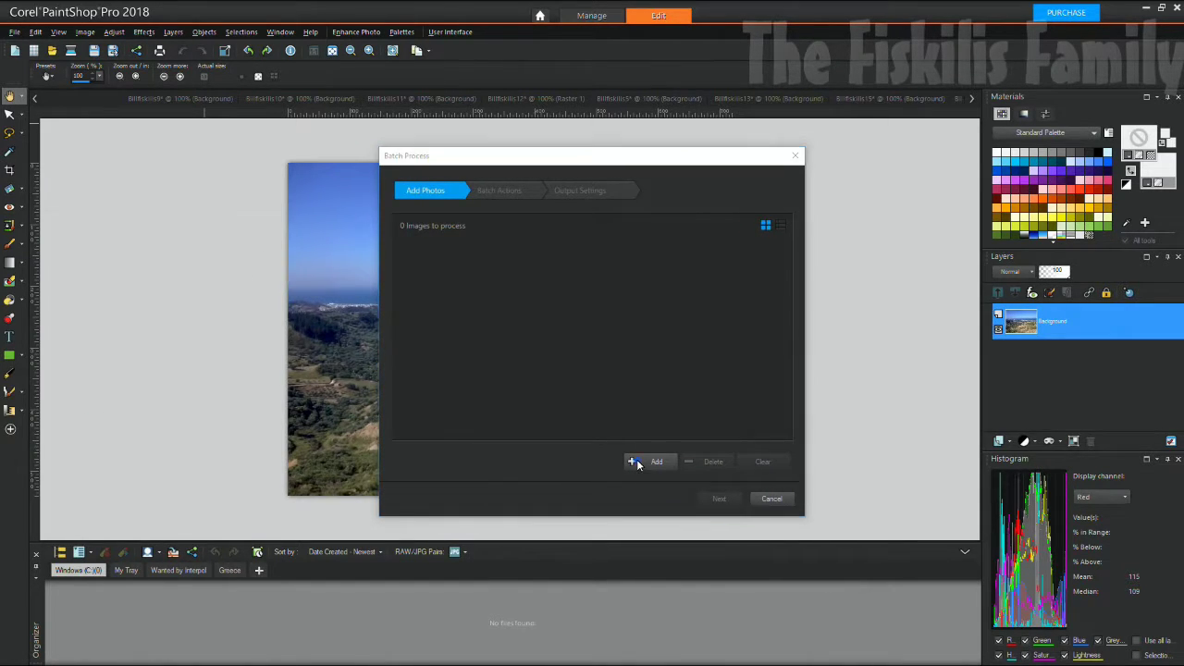
{"action": "left_click", "coordinate": [451, 231]}
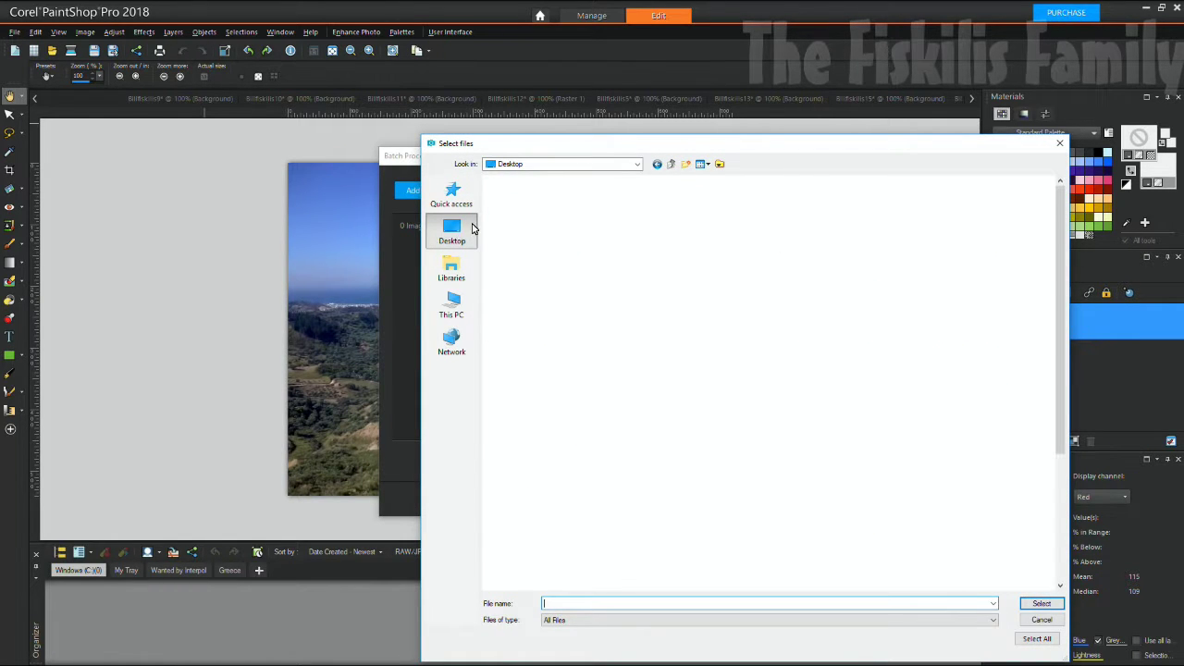
{"action": "scroll", "coordinate": [666, 504], "scroll_direction": "down", "scroll_amount": 3}
{"action": "double_click", "coordinate": [568, 570]}
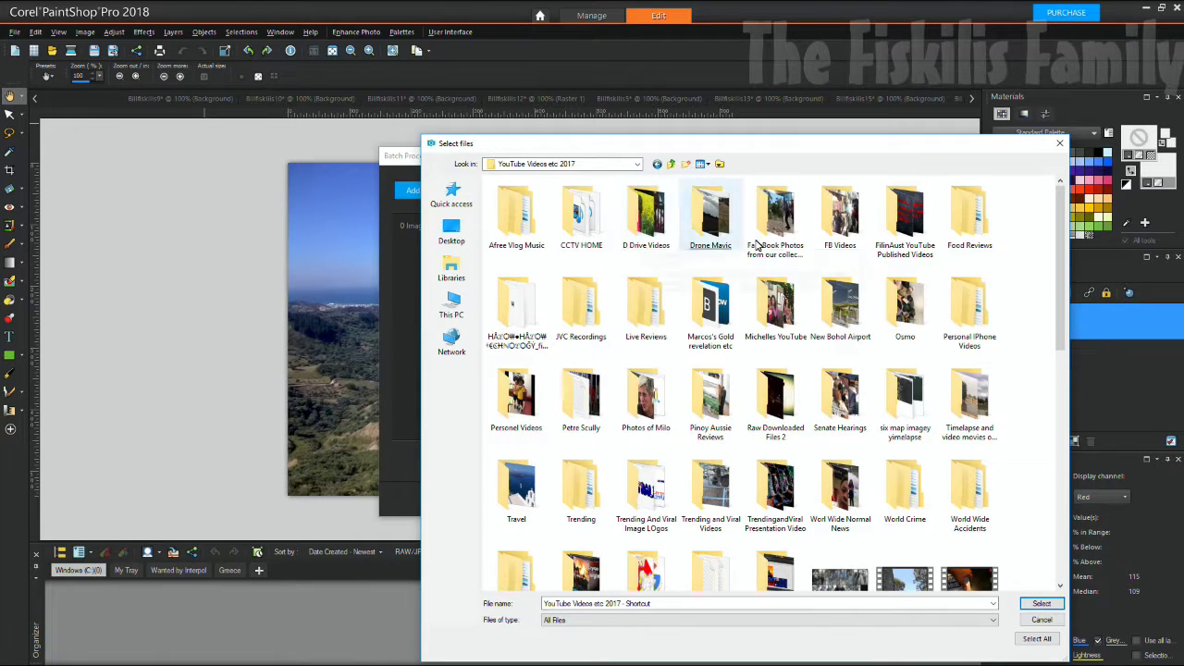
{"action": "double_click", "coordinate": [755, 237]}
{"action": "double_click", "coordinate": [582, 222]}
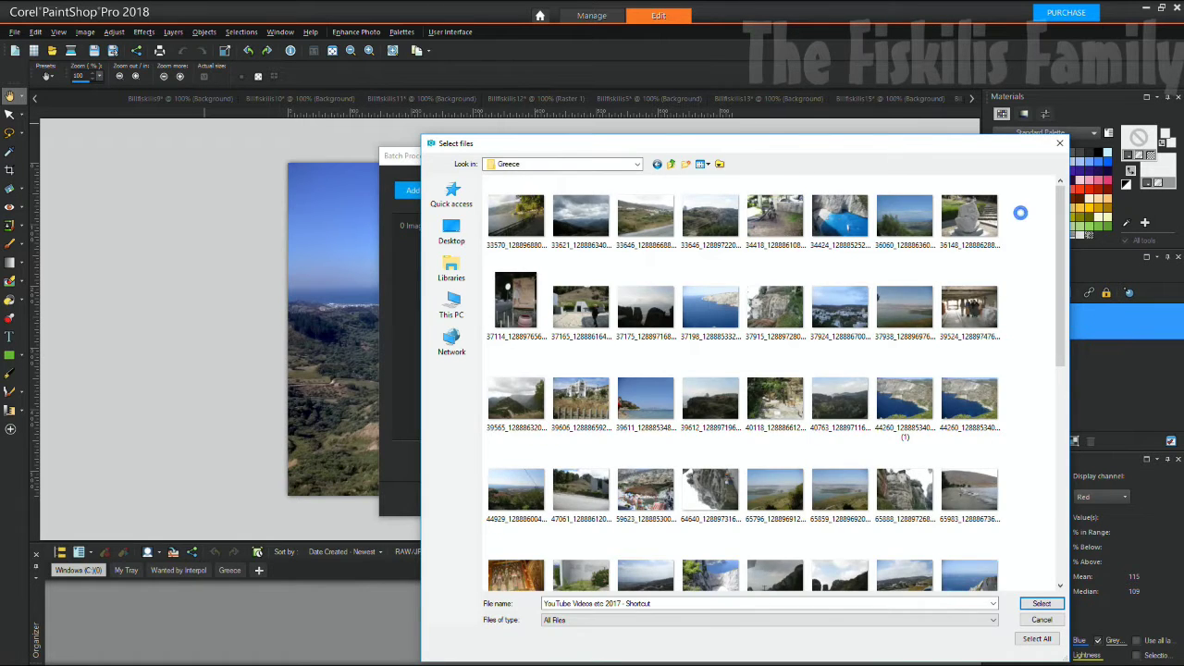
{"action": "scroll", "coordinate": [1023, 218], "scroll_direction": "down", "scroll_amount": 5}
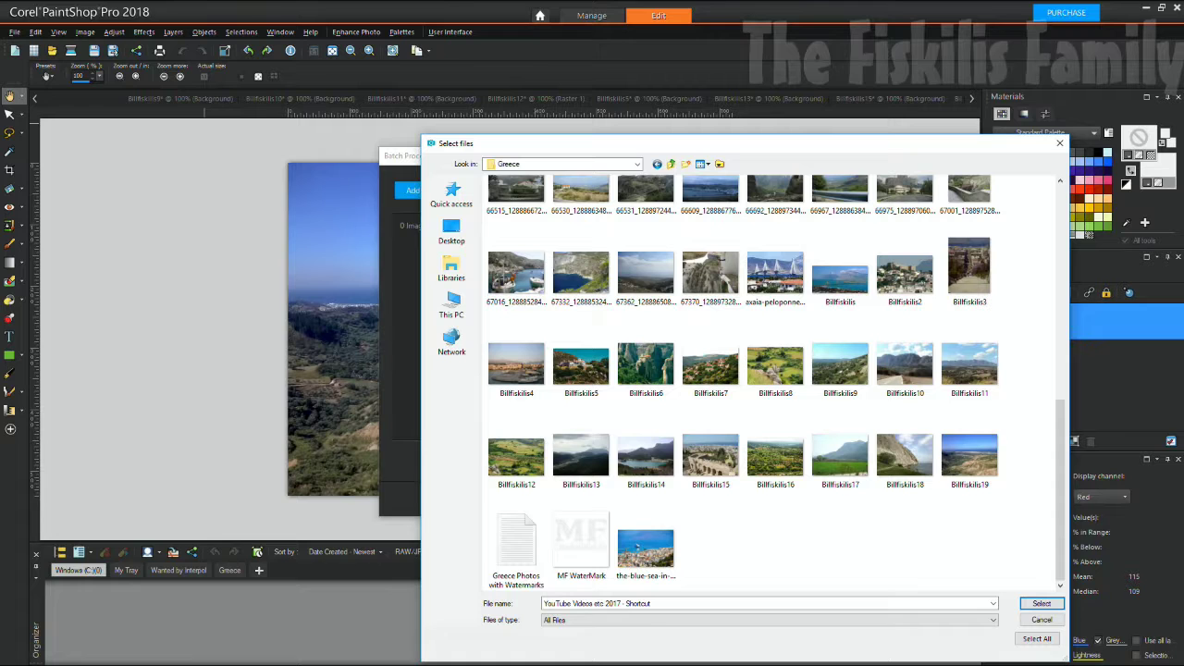
{"action": "left_click_drag", "start_coordinate": [934, 546], "coordinate": [680, 504]}
{"action": "left_click_drag", "start_coordinate": [1018, 458], "coordinate": [699, 560]}
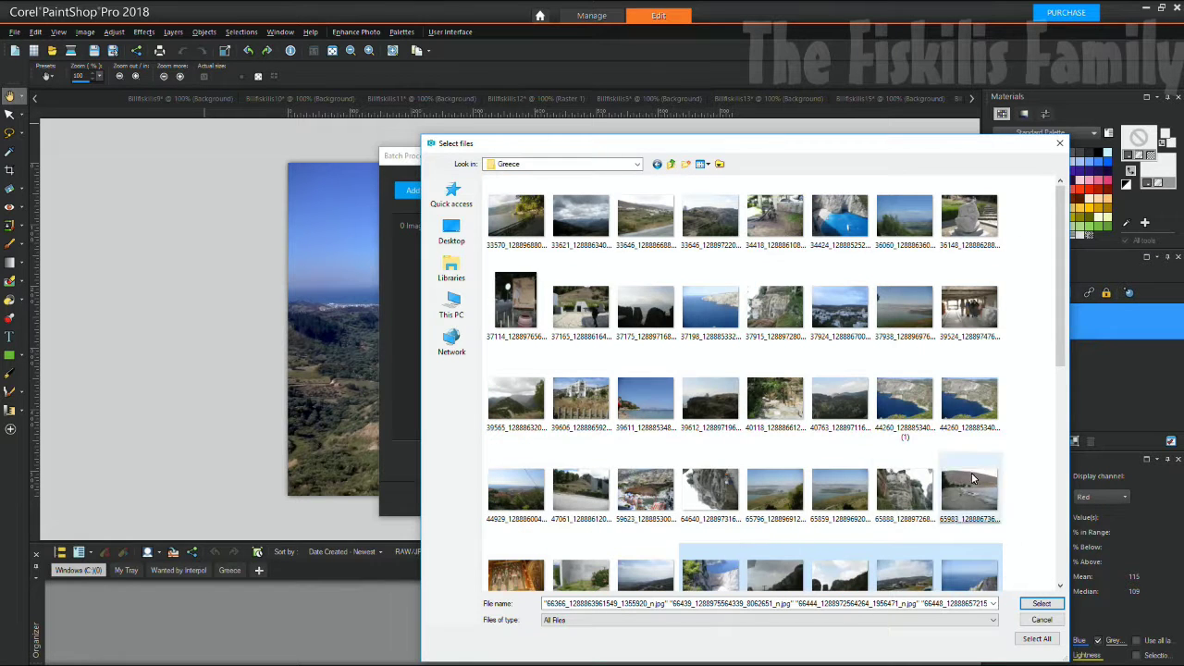
{"action": "left_click", "coordinate": [1019, 451]}
{"action": "double_click", "coordinate": [713, 504]}
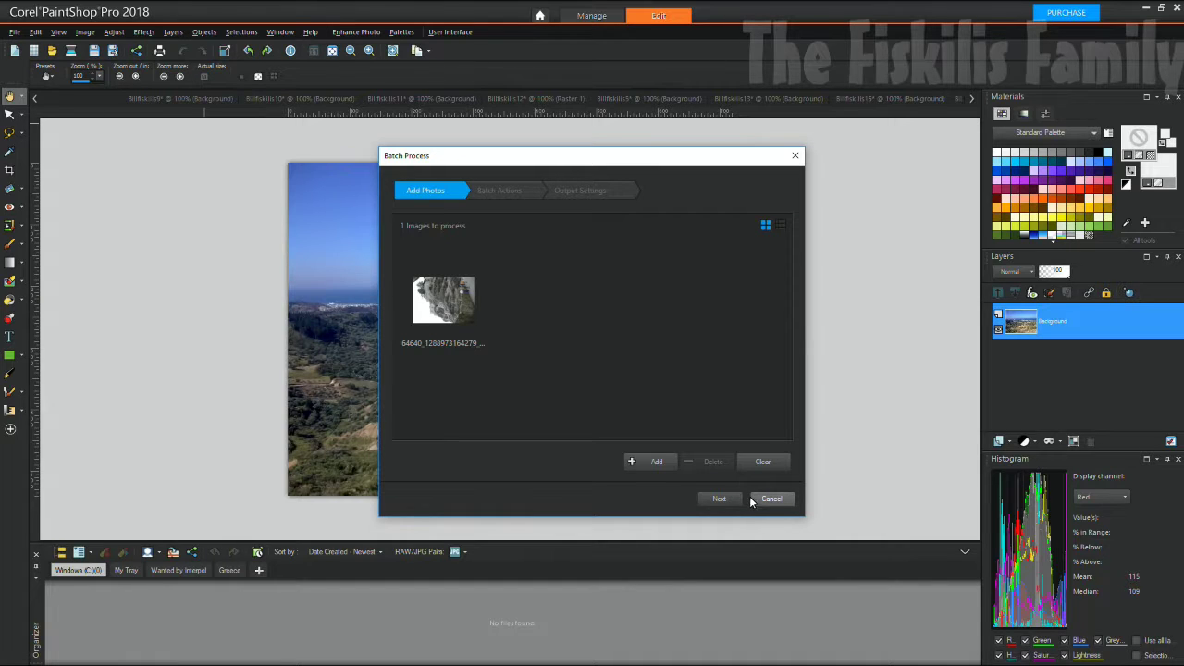
{"action": "left_click", "coordinate": [754, 499]}
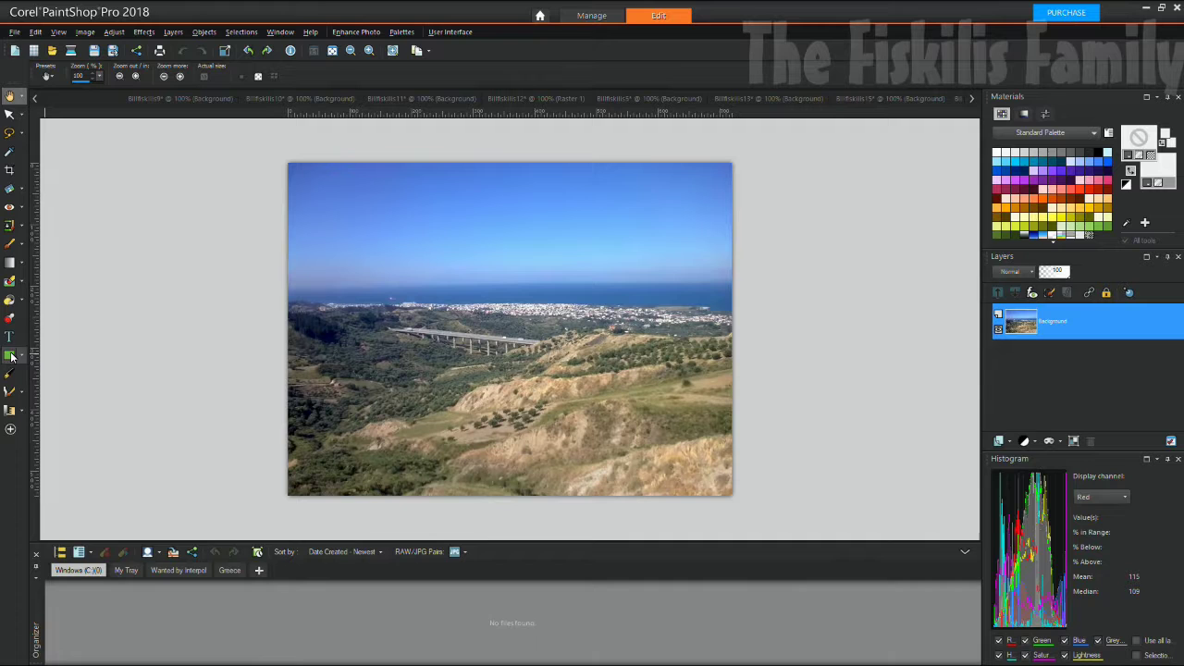
Restart Batch Process and add every photo in the Greece folder, leaving out the Greece Photos with Watermarks document and the MF WaterMark image.
{"action": "left_click", "coordinate": [15, 31]}
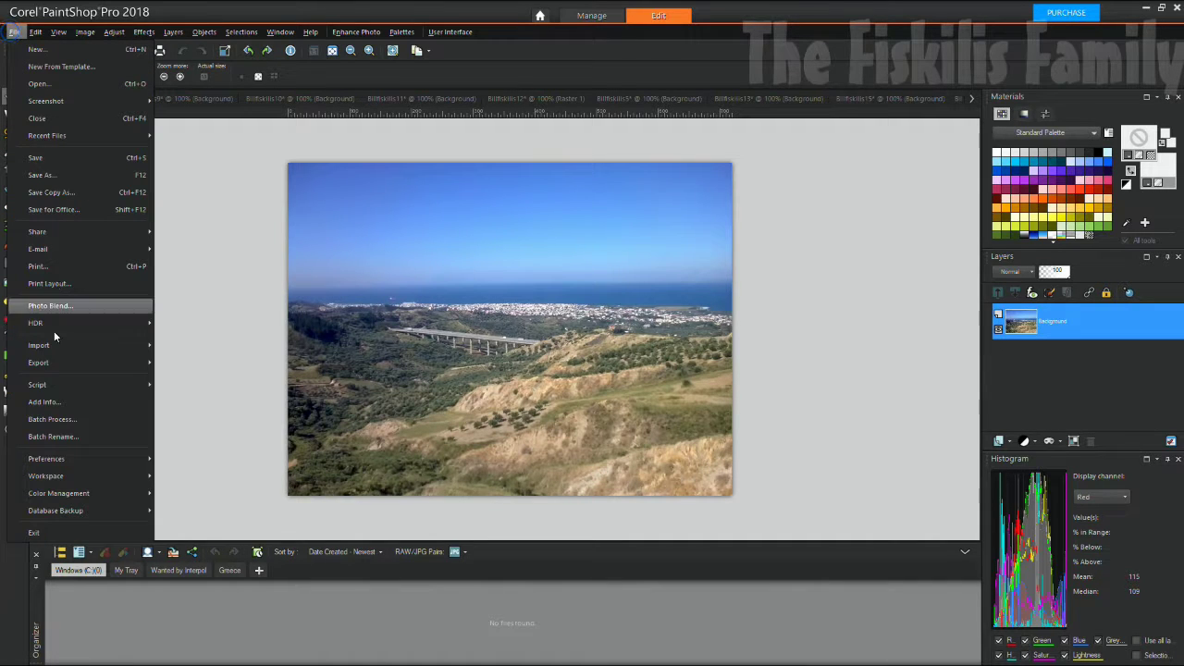
{"action": "mouse_move", "coordinate": [55, 365]}
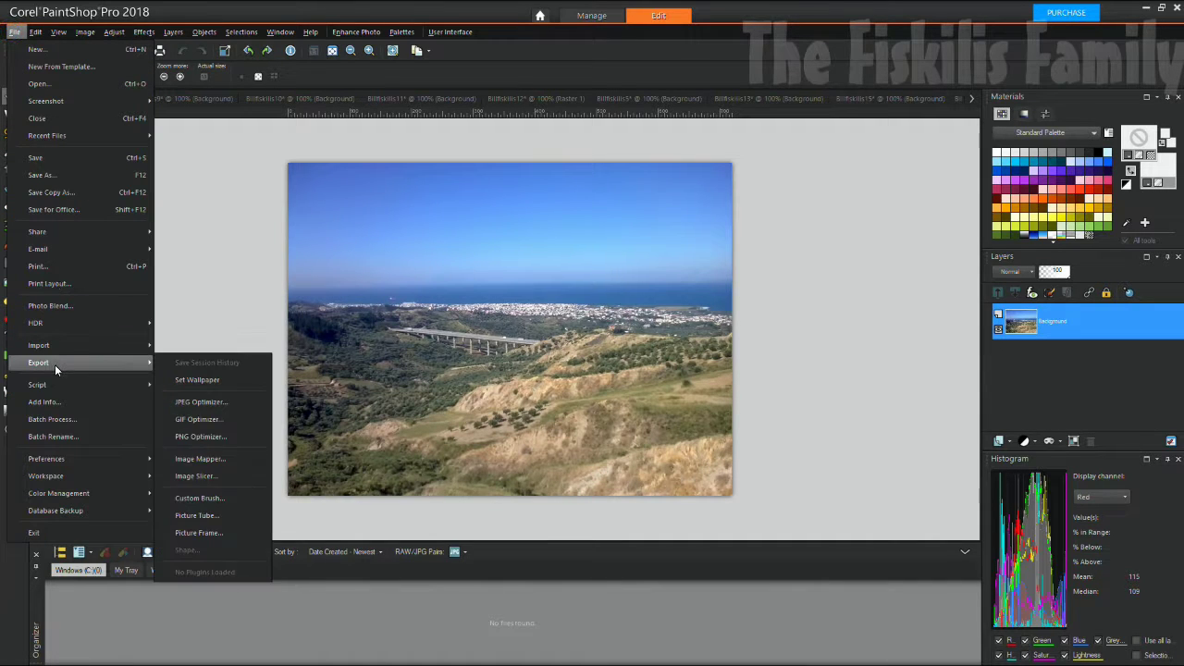
{"action": "left_click", "coordinate": [51, 419]}
{"action": "left_click", "coordinate": [659, 462]}
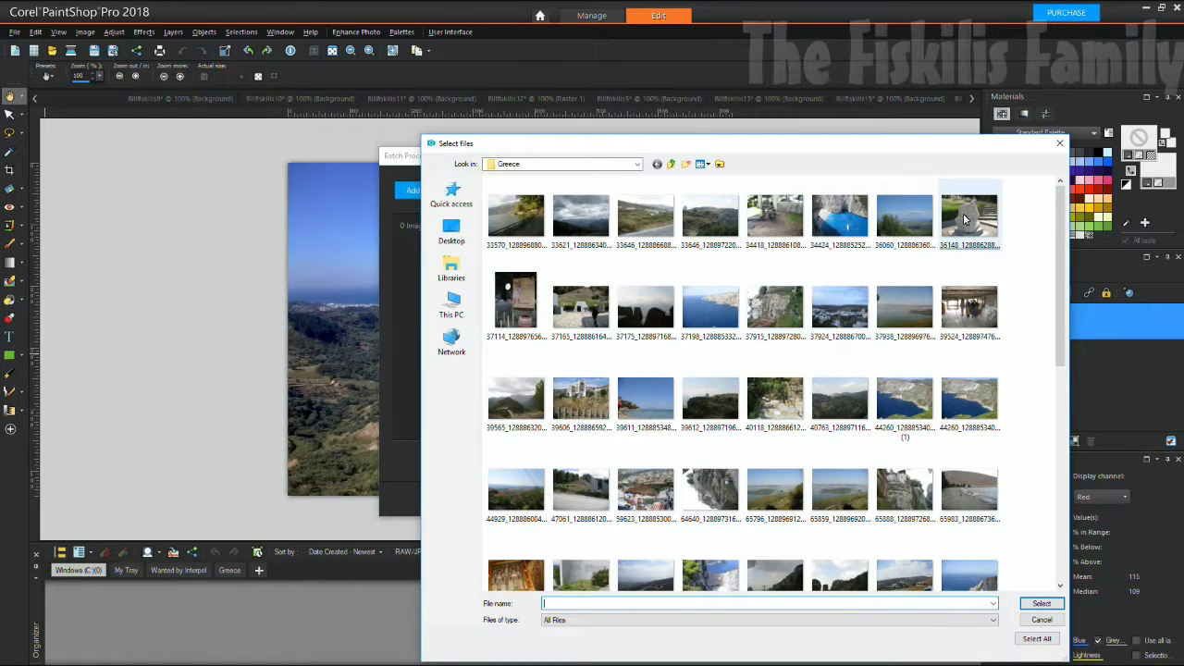
{"action": "left_click_drag", "start_coordinate": [1012, 179], "coordinate": [546, 661]}
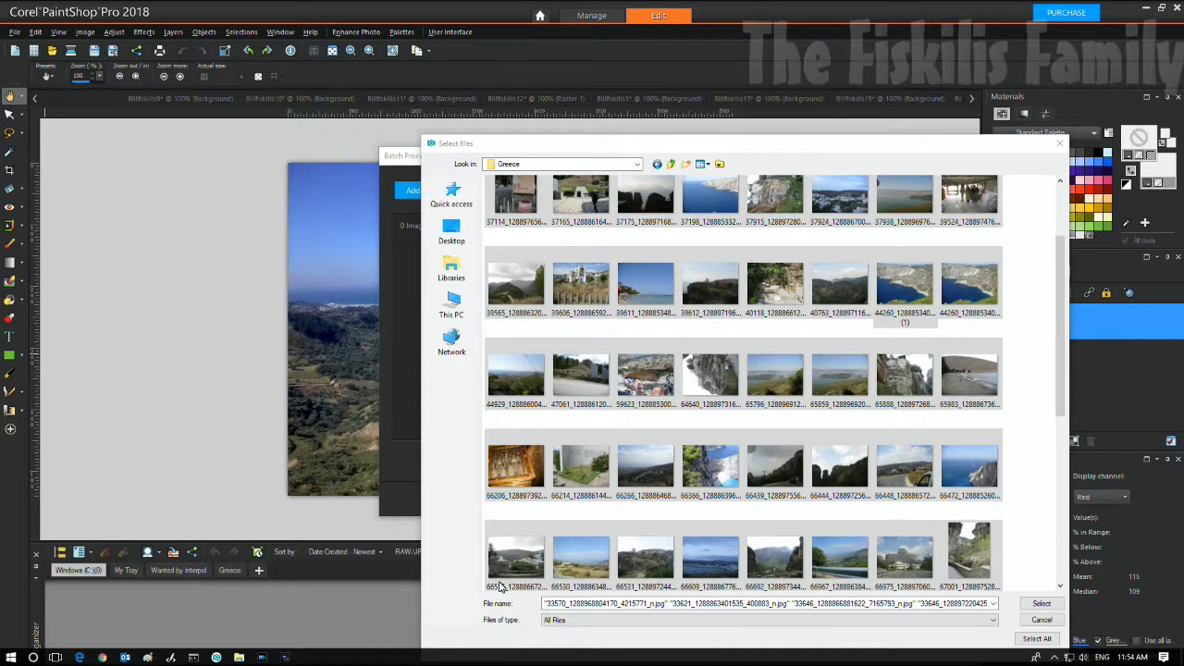
{"action": "left_click_drag", "start_coordinate": [1064, 397], "coordinate": [1063, 566]}
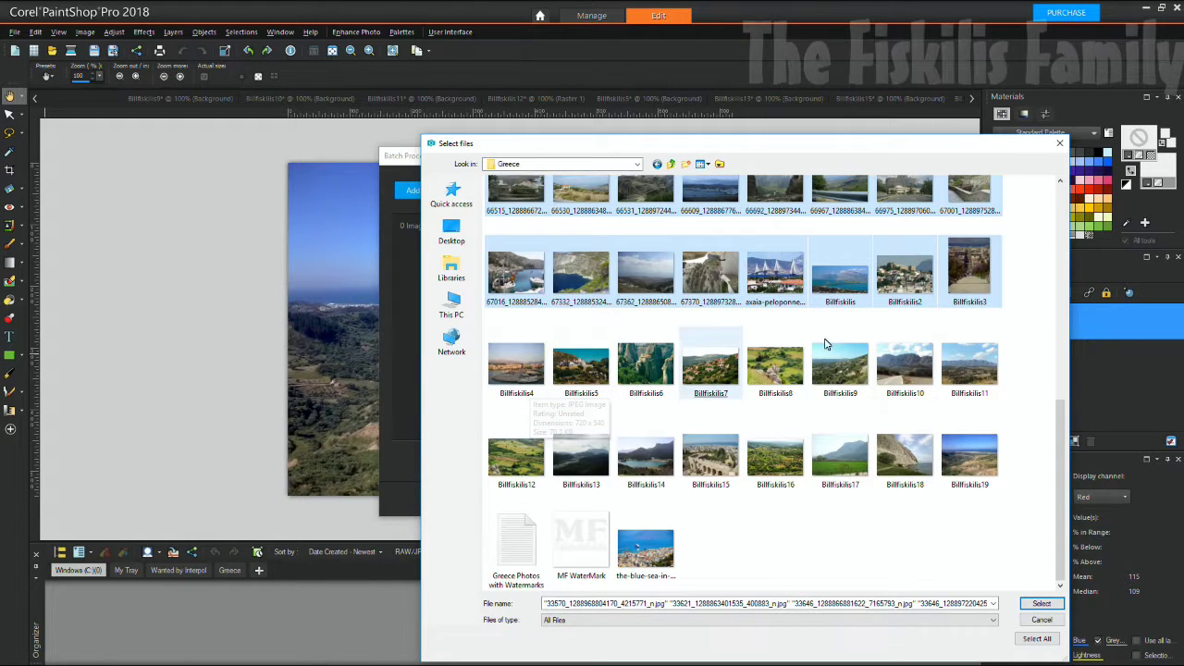
{"action": "left_click_drag", "start_coordinate": [1031, 373], "coordinate": [490, 492]}
{"action": "left_click", "coordinate": [657, 552], "text": "ctrl"}
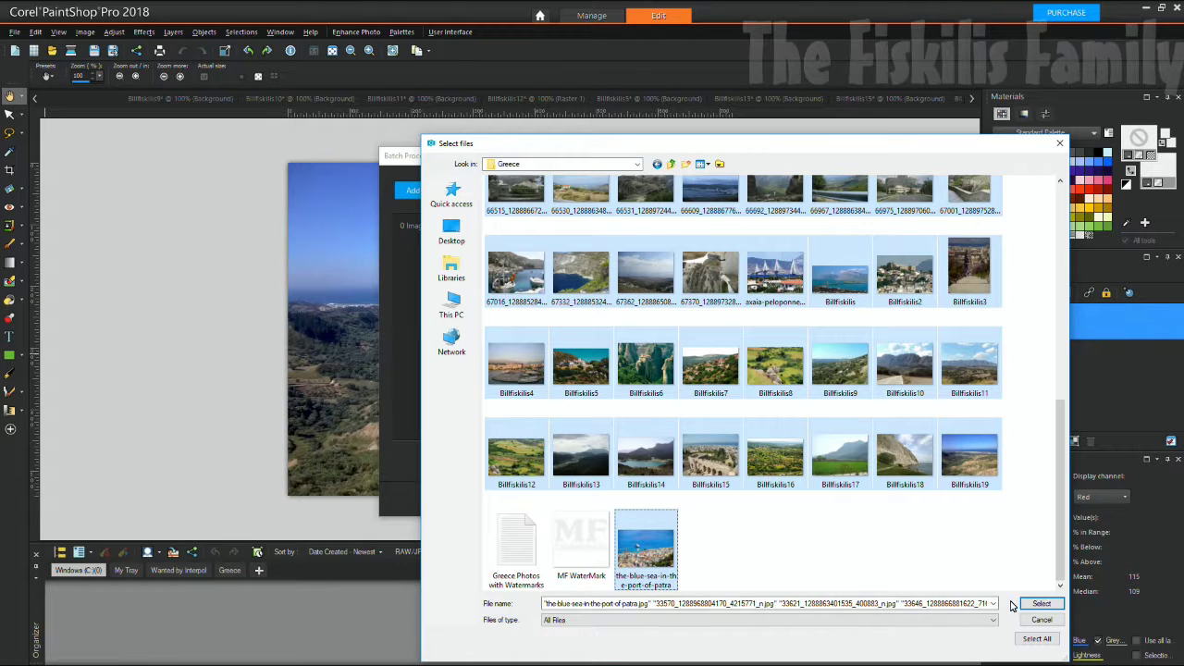
{"action": "left_click", "coordinate": [1041, 603]}
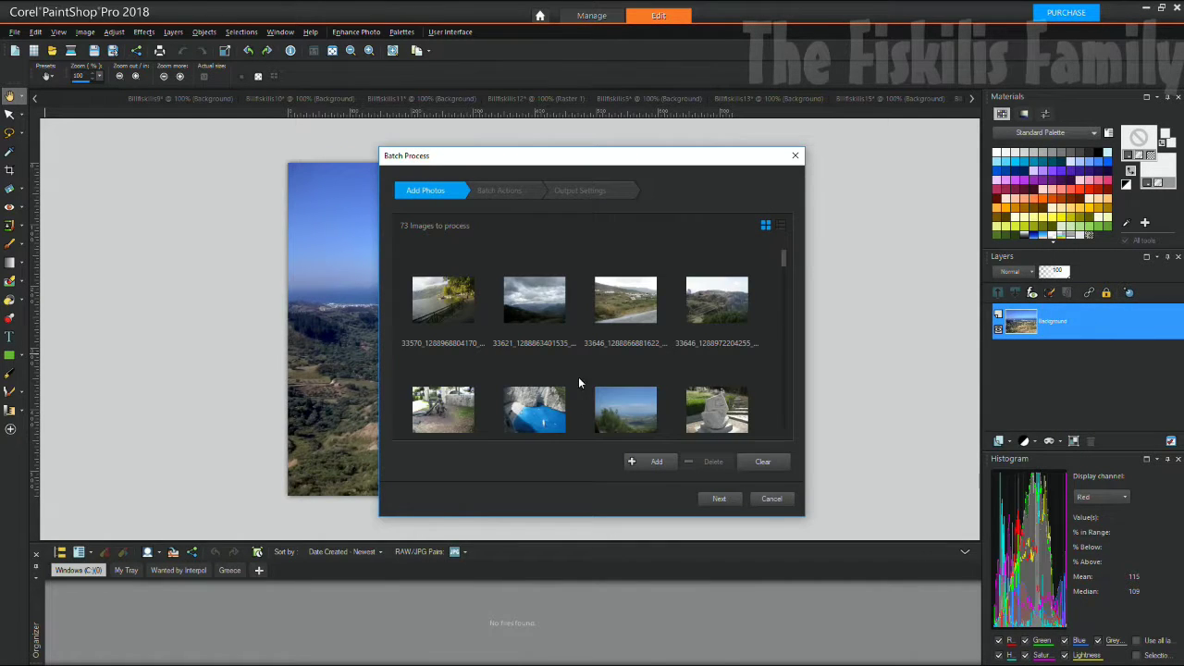
Add a visible watermark to the batch actions and check the file browser for its source image, keeping the loaded MF watermark.
{"action": "left_click", "coordinate": [717, 499]}
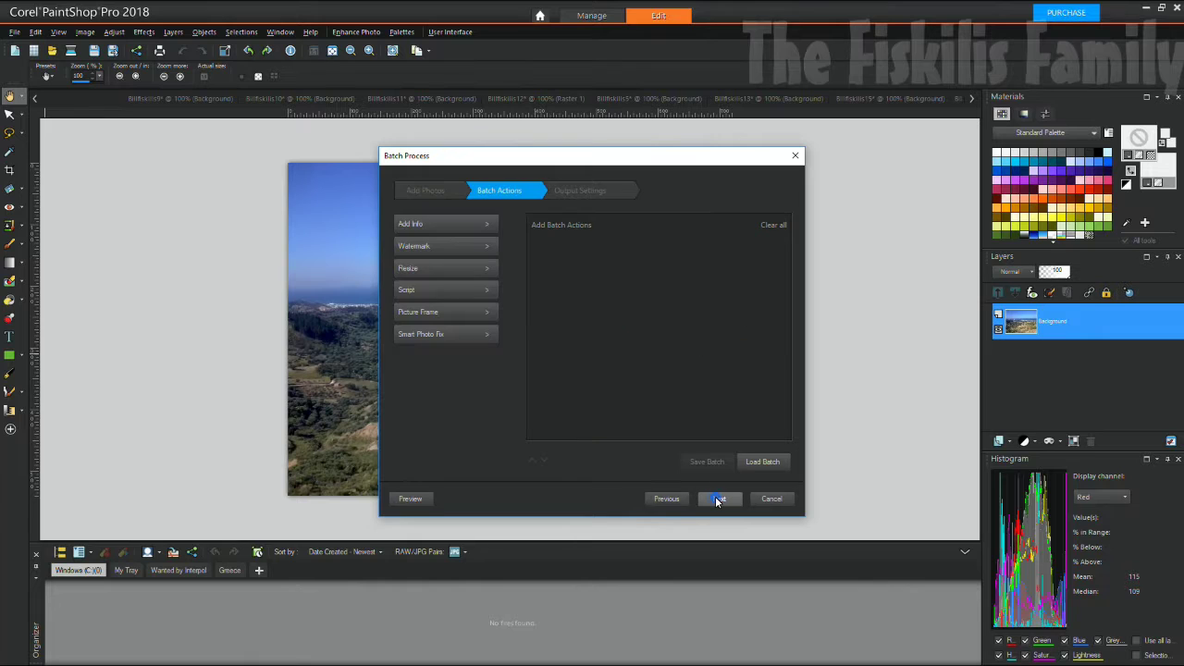
{"action": "left_click", "coordinate": [479, 246]}
{"action": "left_click", "coordinate": [758, 253]}
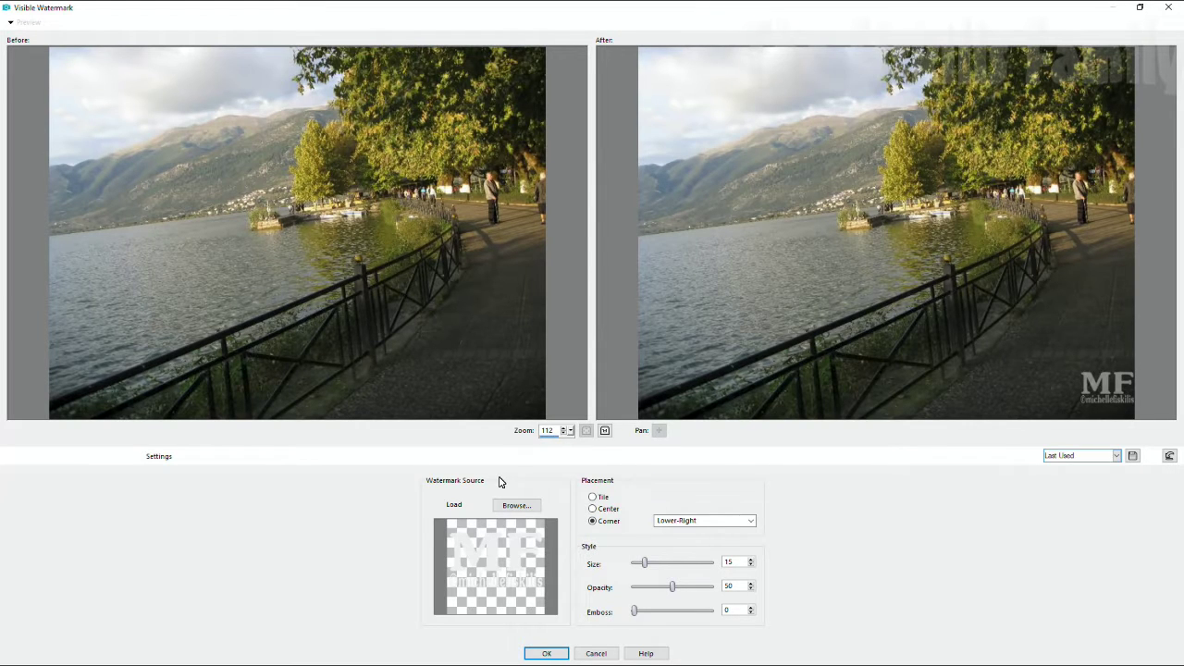
{"action": "left_click", "coordinate": [516, 505]}
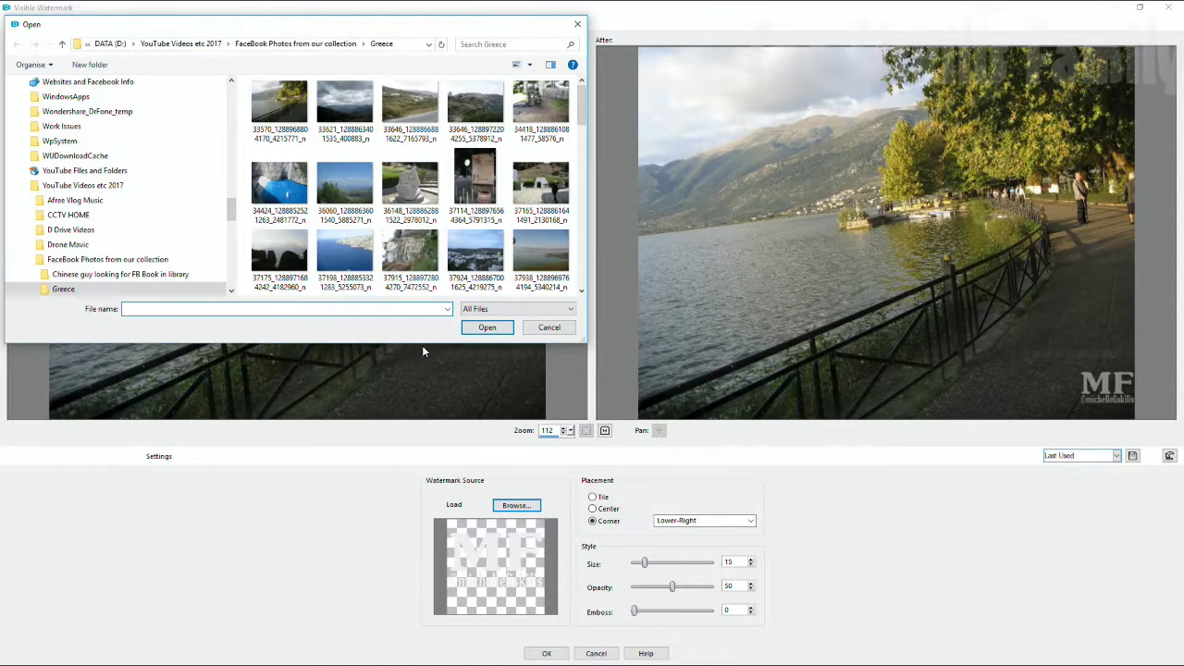
{"action": "left_click", "coordinate": [546, 326]}
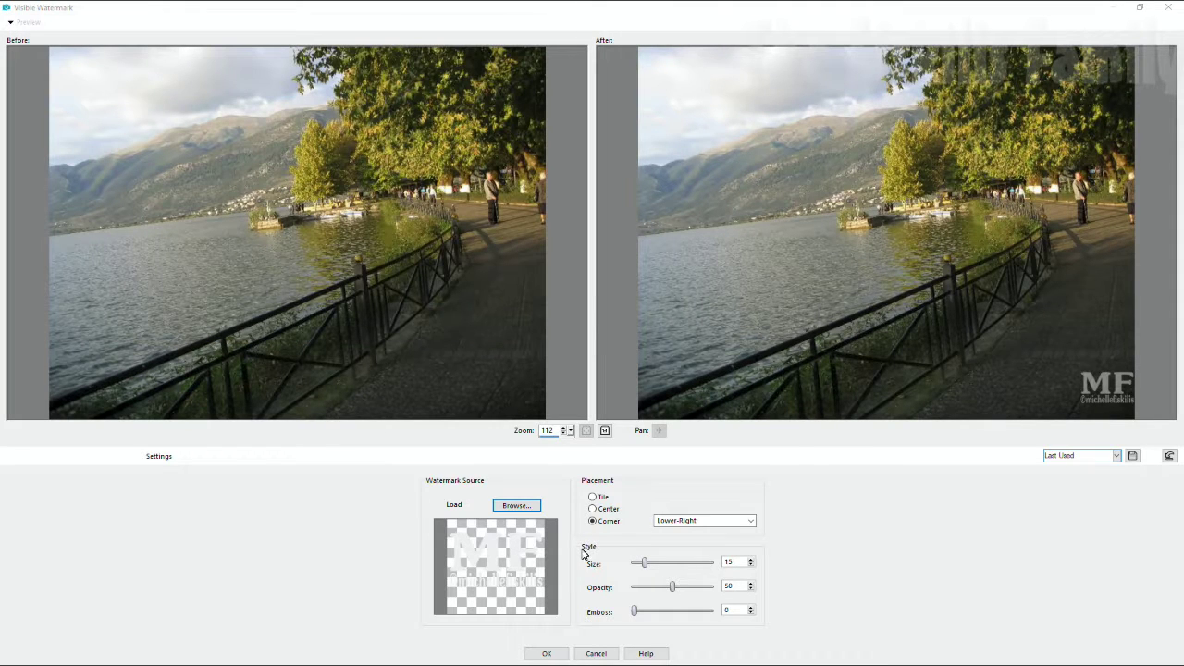
Set the watermark size to 11 and compare the Tile and Center placements, keeping it in the Lower-Right corner.
{"action": "mouse_move", "coordinate": [645, 568]}
{"action": "left_mouse_down"}
{"action": "mouse_move", "coordinate": [685, 572]}
{"action": "mouse_move", "coordinate": [645, 566]}
{"action": "left_mouse_up"}
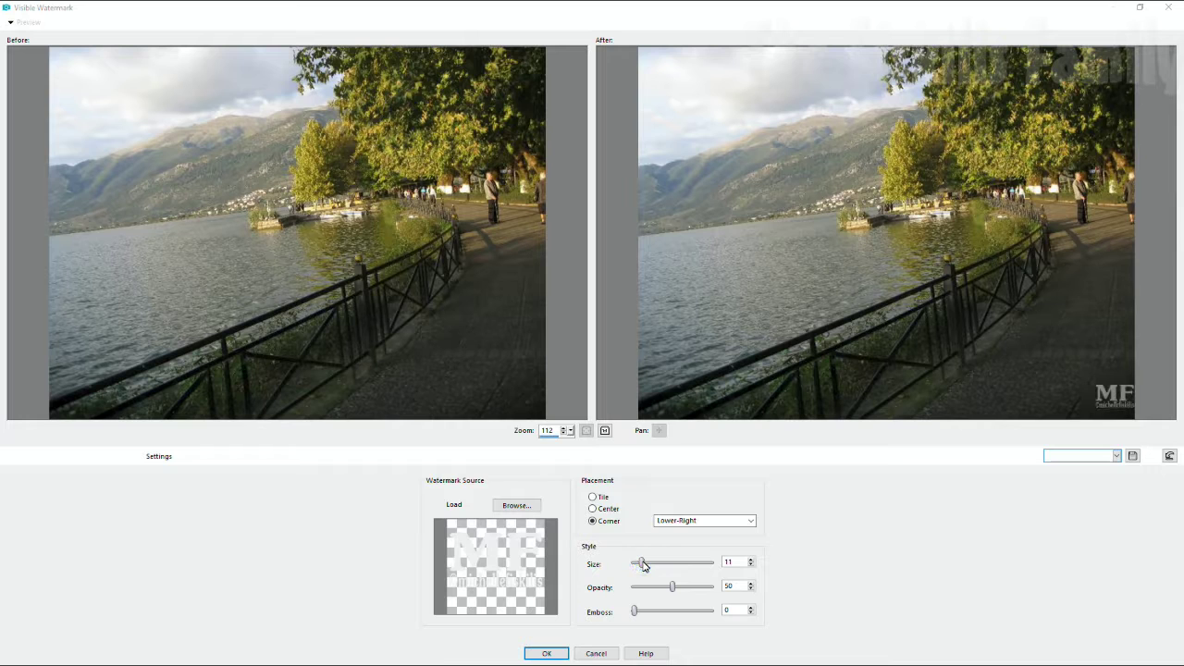
{"action": "left_click", "coordinate": [593, 497]}
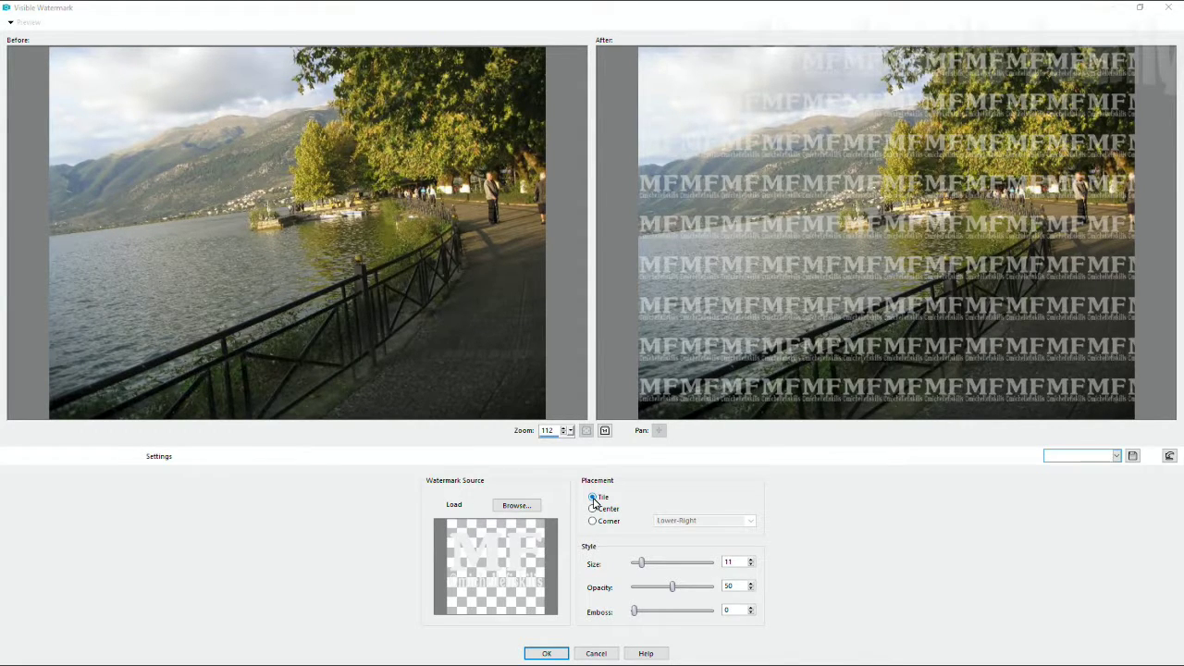
{"action": "left_click", "coordinate": [593, 508]}
{"action": "left_click", "coordinate": [592, 521]}
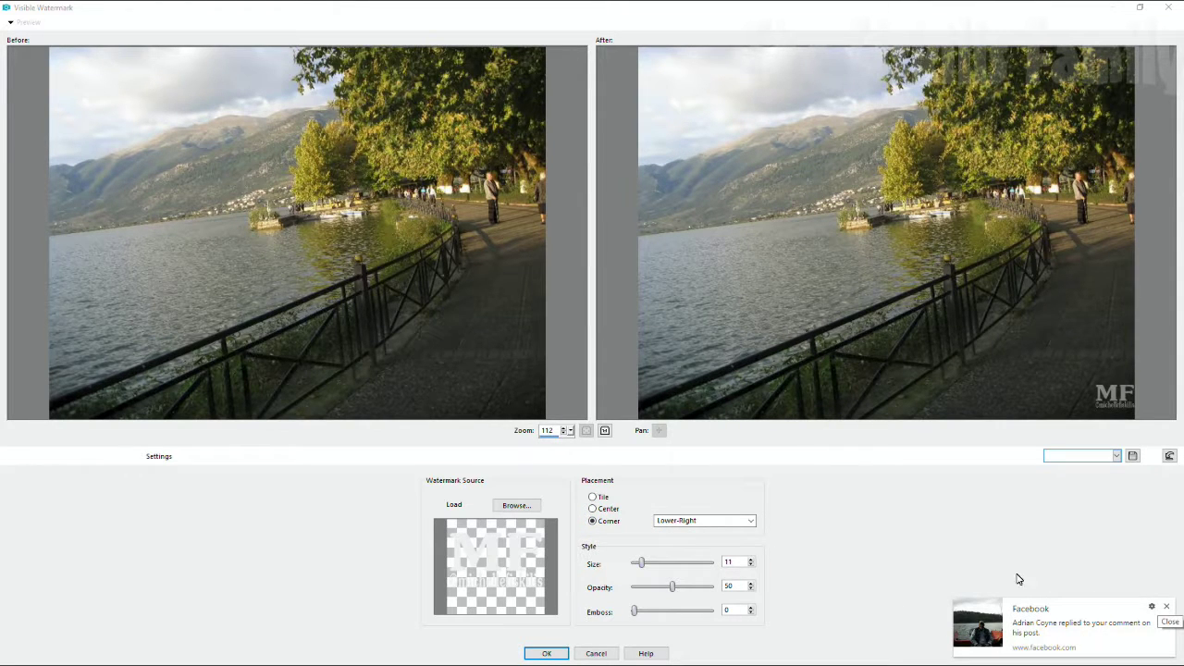
{"action": "left_click", "coordinate": [1166, 606]}
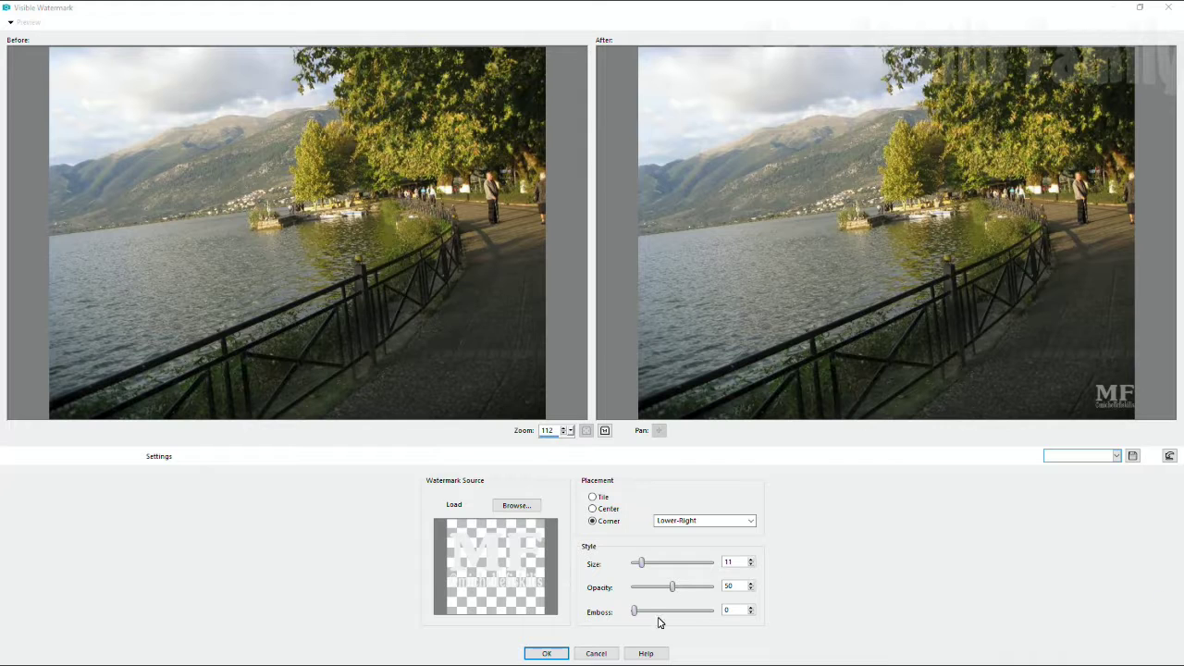
Accept the visible watermark with Emboss at 0, add Smart Photo Fix without any picture frames, and proceed to the output settings.
{"action": "mouse_move", "coordinate": [636, 611]}
{"action": "left_mouse_down"}
{"action": "mouse_move", "coordinate": [700, 611]}
{"action": "mouse_move", "coordinate": [635, 612]}
{"action": "left_mouse_up"}
{"action": "left_click", "coordinate": [553, 653]}
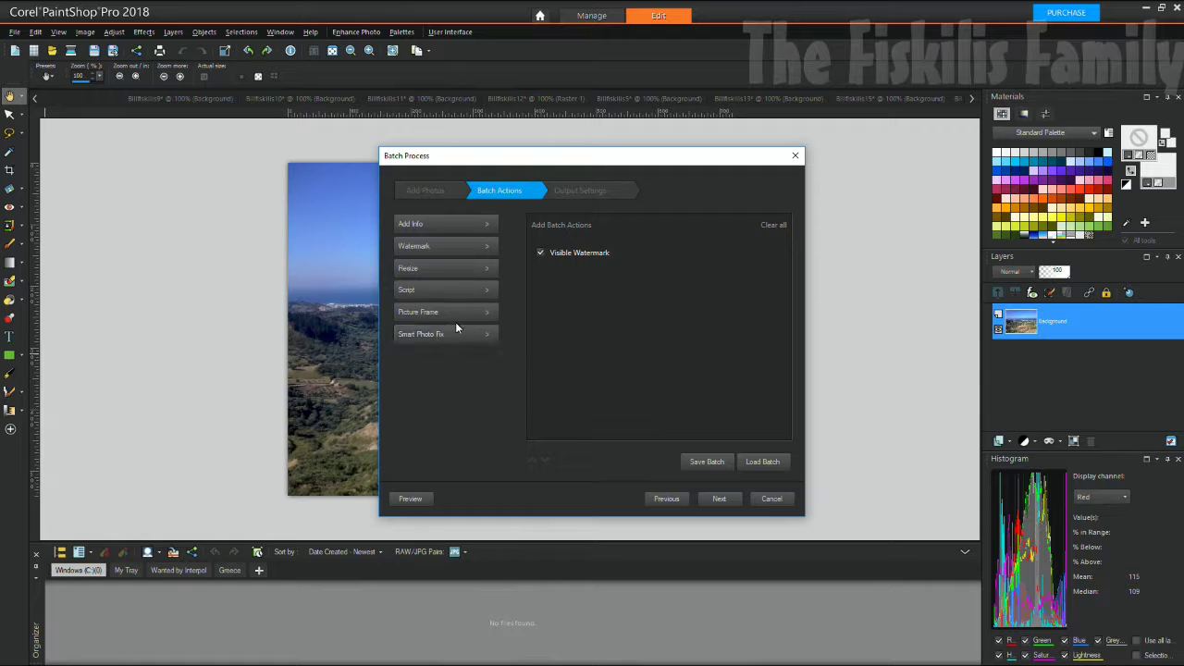
{"action": "left_click", "coordinate": [480, 314]}
{"action": "left_click", "coordinate": [488, 314]}
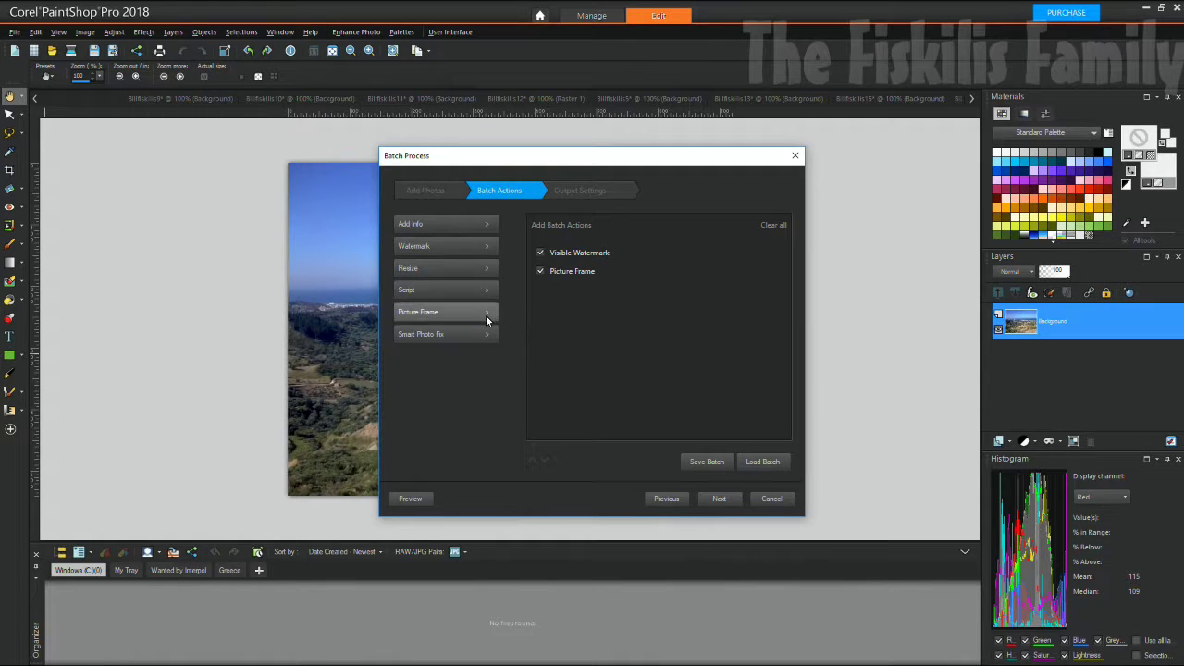
{"action": "left_click", "coordinate": [490, 335]}
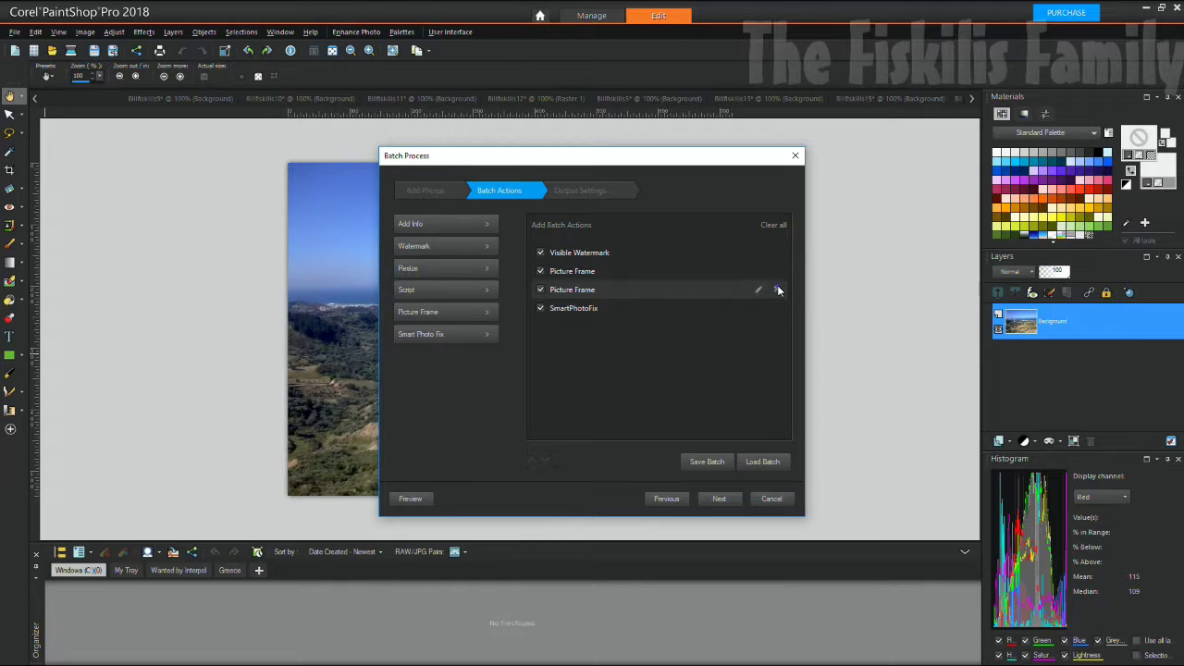
{"action": "left_click", "coordinate": [777, 289]}
{"action": "left_click", "coordinate": [776, 271]}
{"action": "left_click", "coordinate": [719, 499]}
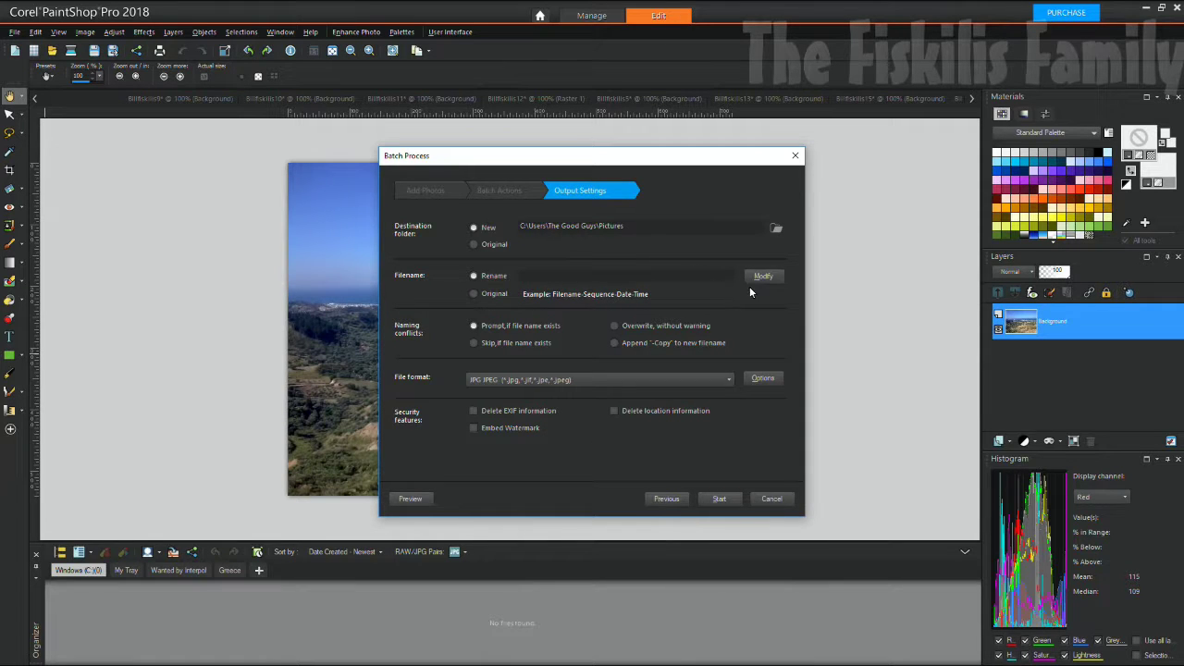
{"action": "left_click", "coordinate": [775, 228]}
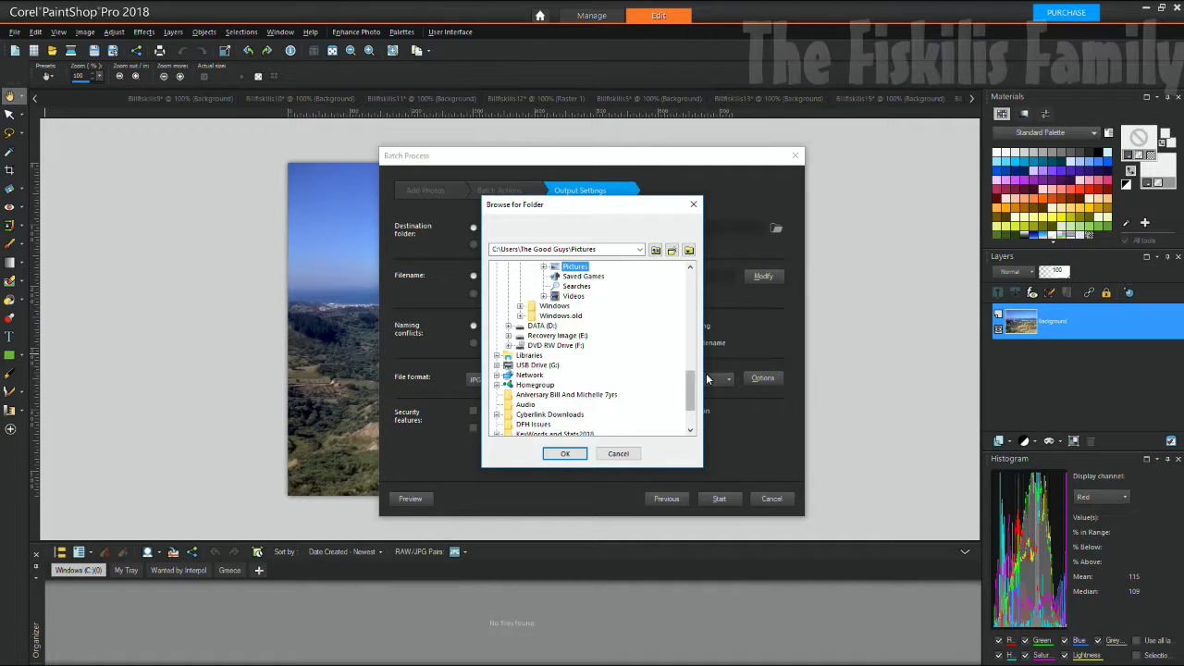
{"action": "left_click_drag", "start_coordinate": [692, 383], "coordinate": [696, 292]}
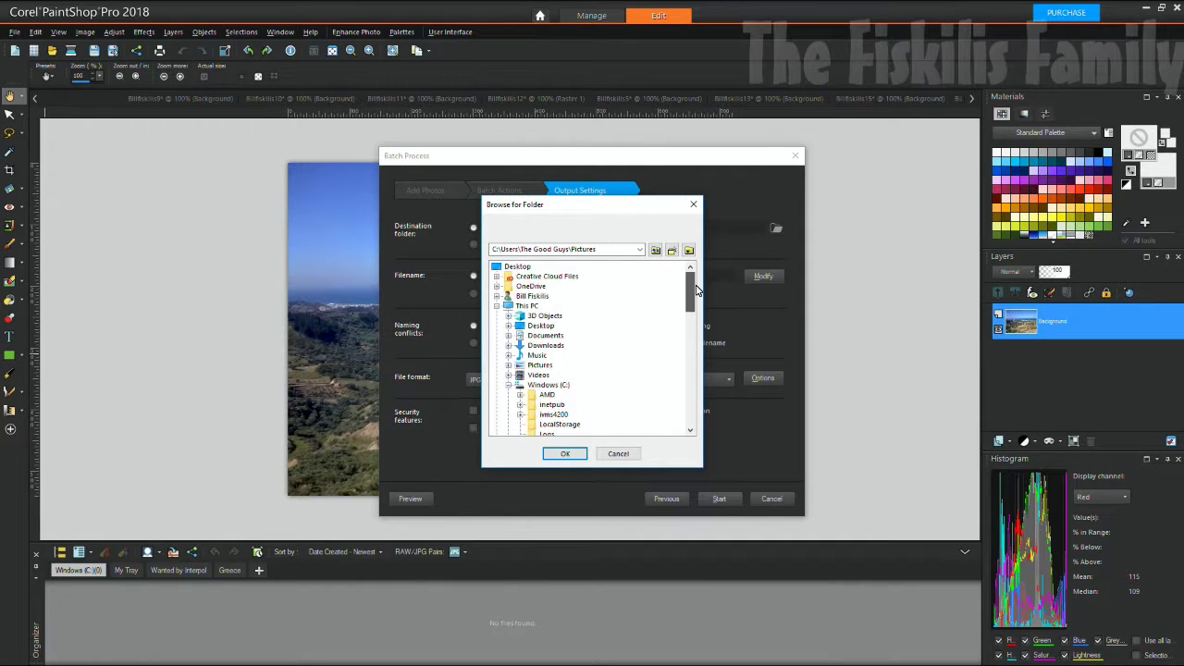
{"action": "left_click", "coordinate": [546, 326]}
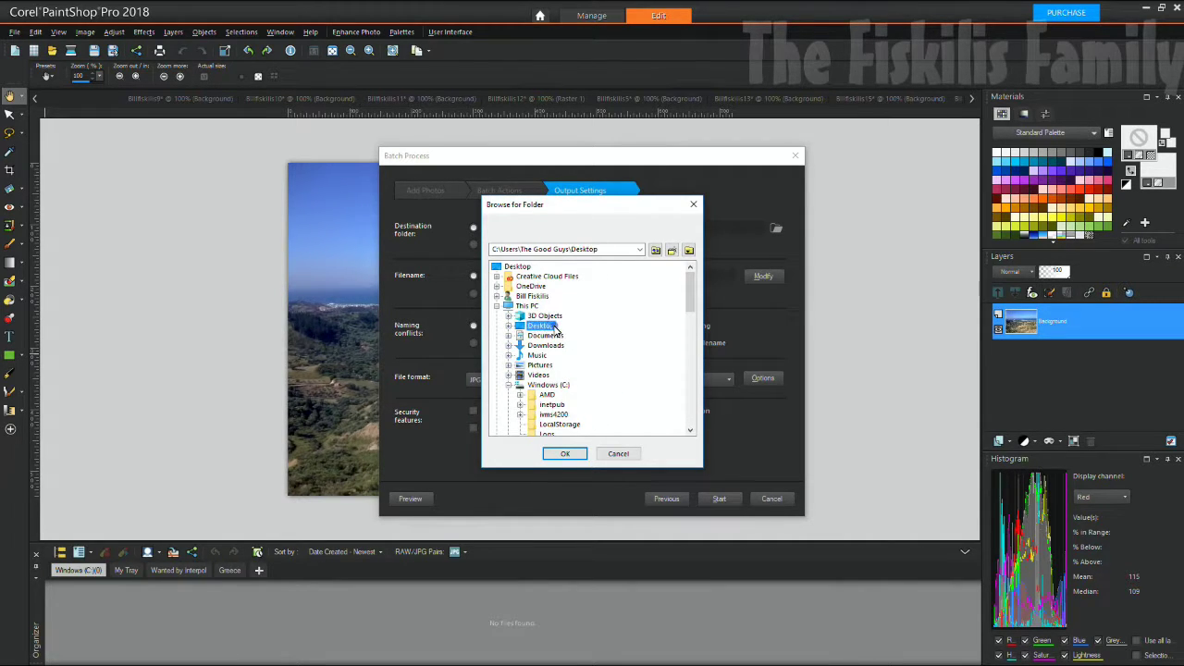
{"action": "left_click", "coordinate": [508, 326]}
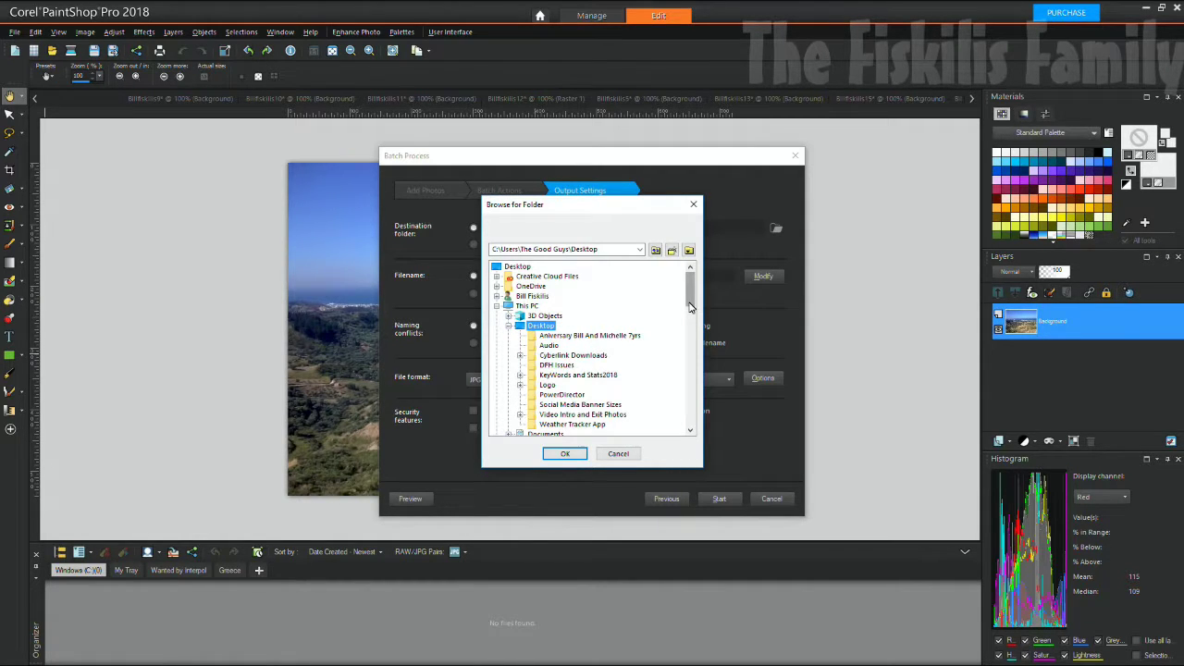
{"action": "left_click", "coordinate": [509, 327]}
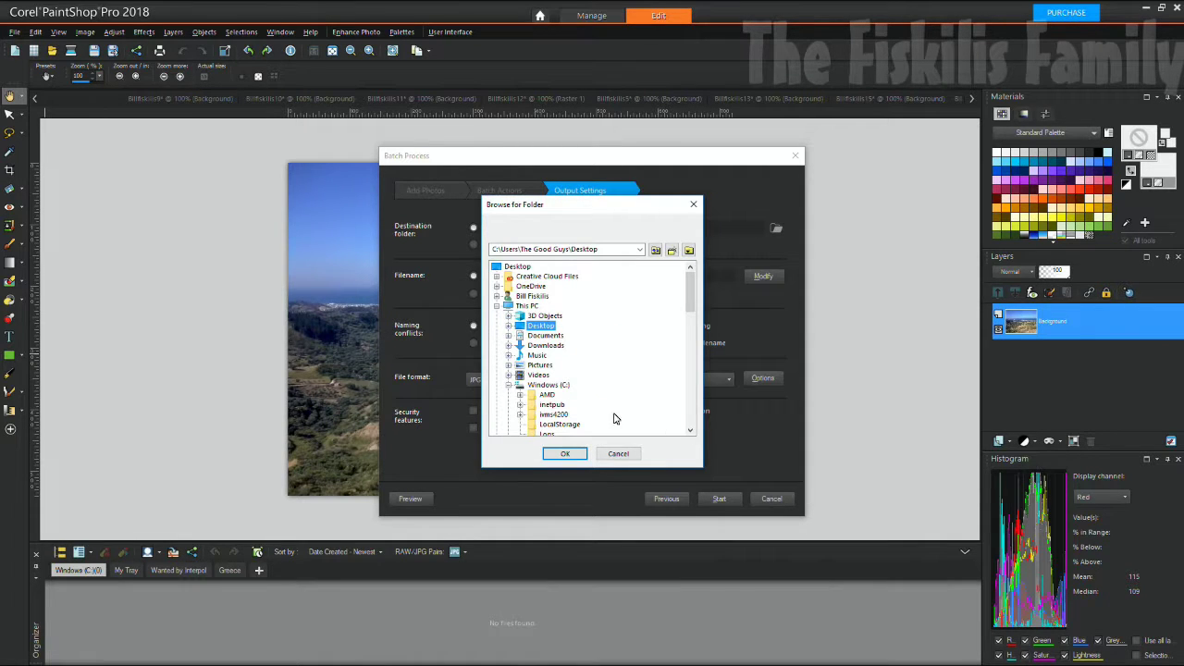
{"action": "left_click", "coordinate": [618, 454]}
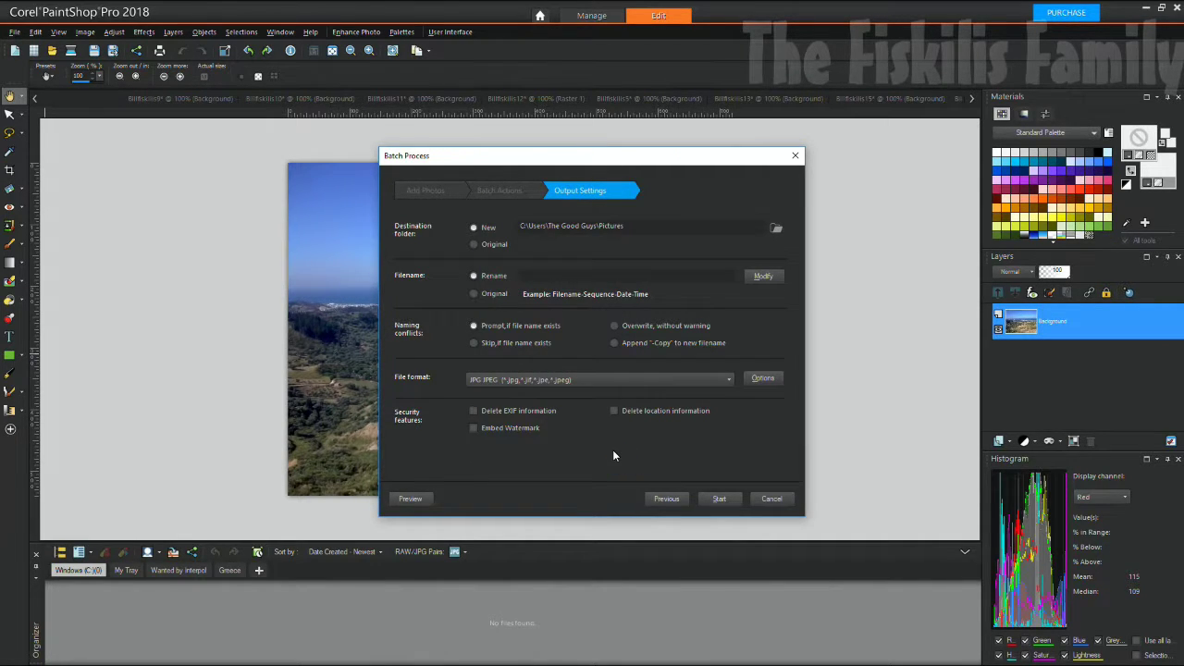
Run the batch process into the Pictures folder, answering the overwrite questions so that existing photos are replaced.
{"action": "left_click", "coordinate": [706, 501]}
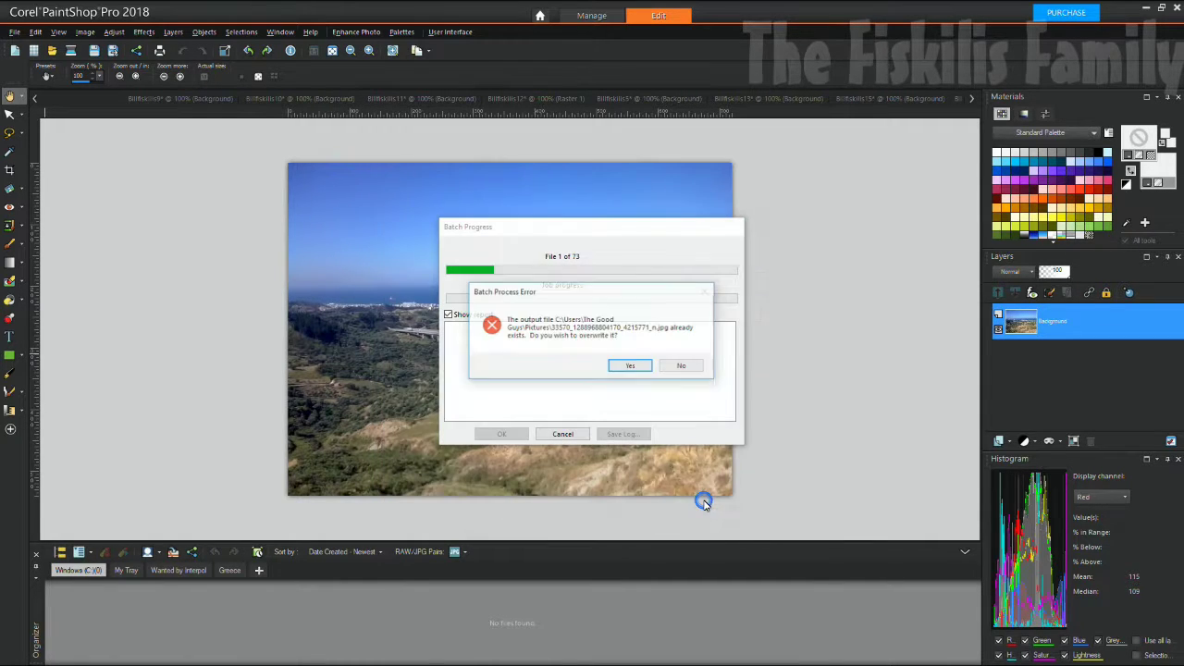
{"action": "left_click", "coordinate": [625, 366]}
{"action": "left_click", "coordinate": [625, 366]}
{"action": "left_click", "coordinate": [625, 366]}
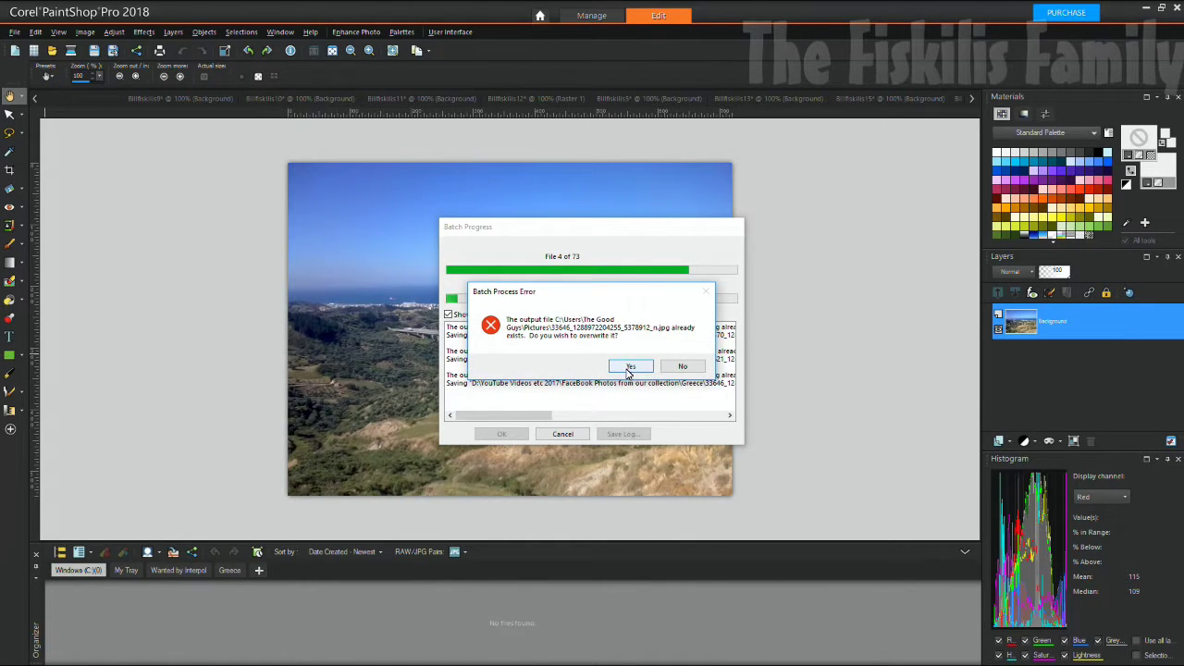
{"action": "left_click", "coordinate": [627, 366]}
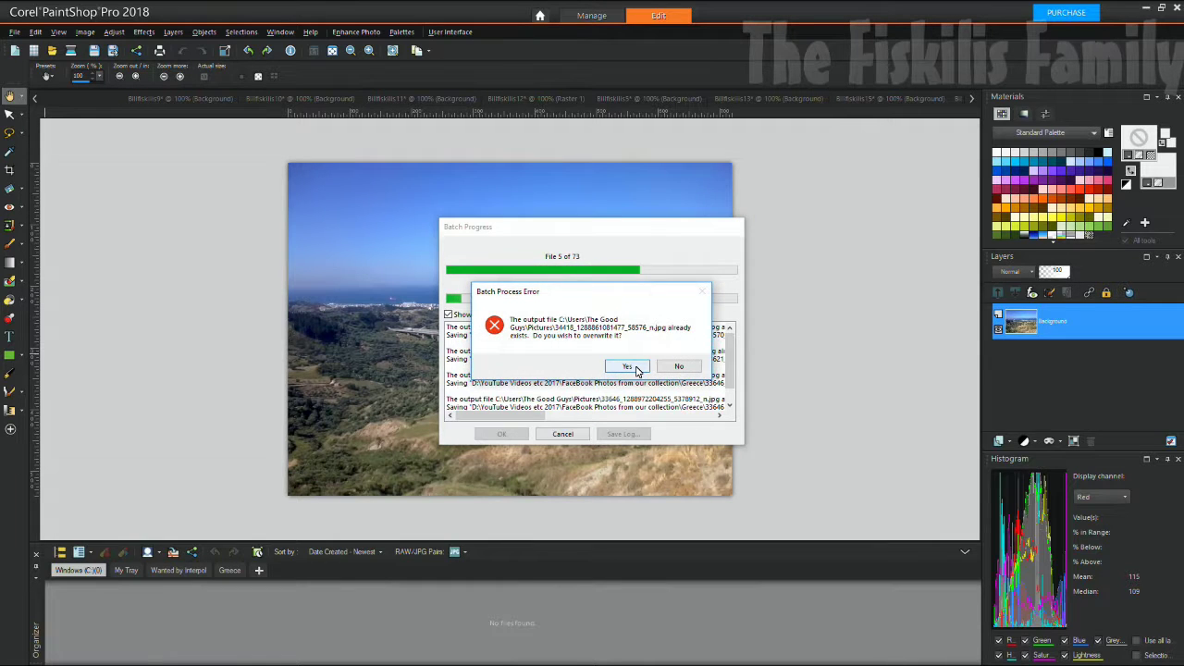
{"action": "left_click", "coordinate": [633, 367]}
{"action": "left_click", "coordinate": [670, 368]}
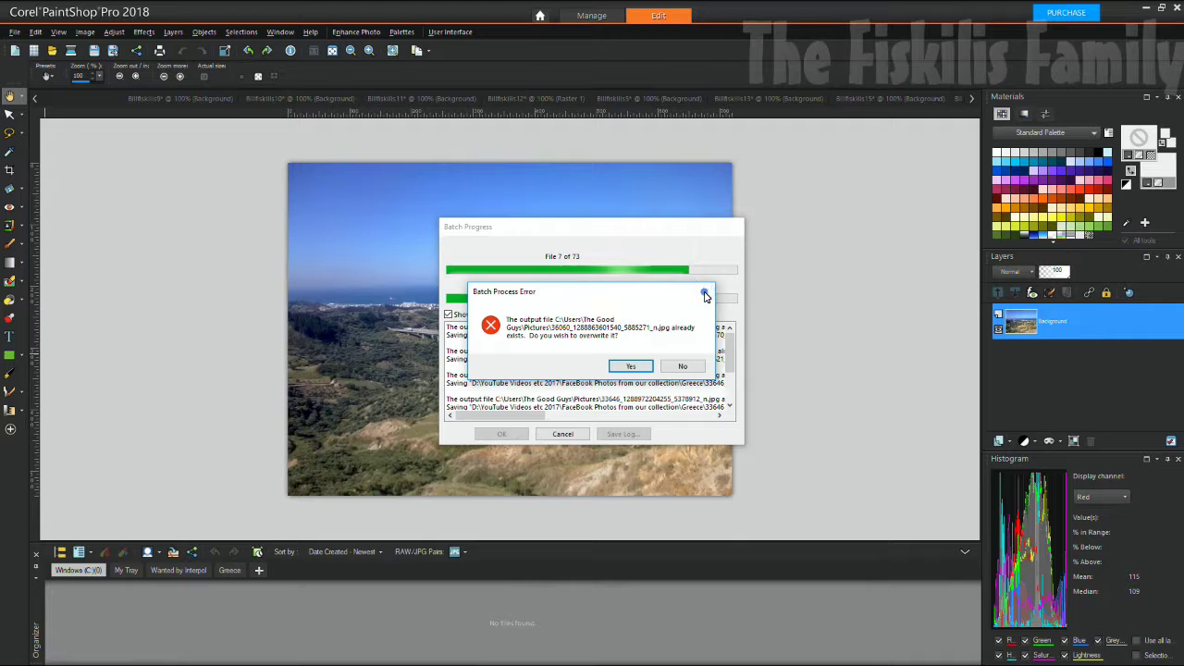
{"action": "left_click", "coordinate": [620, 366]}
{"action": "left_click", "coordinate": [638, 368]}
{"action": "left_click", "coordinate": [639, 368]}
{"action": "left_click", "coordinate": [639, 369]}
{"action": "left_click", "coordinate": [641, 368]}
{"action": "left_click", "coordinate": [641, 368]}
{"action": "left_click", "coordinate": [641, 368]}
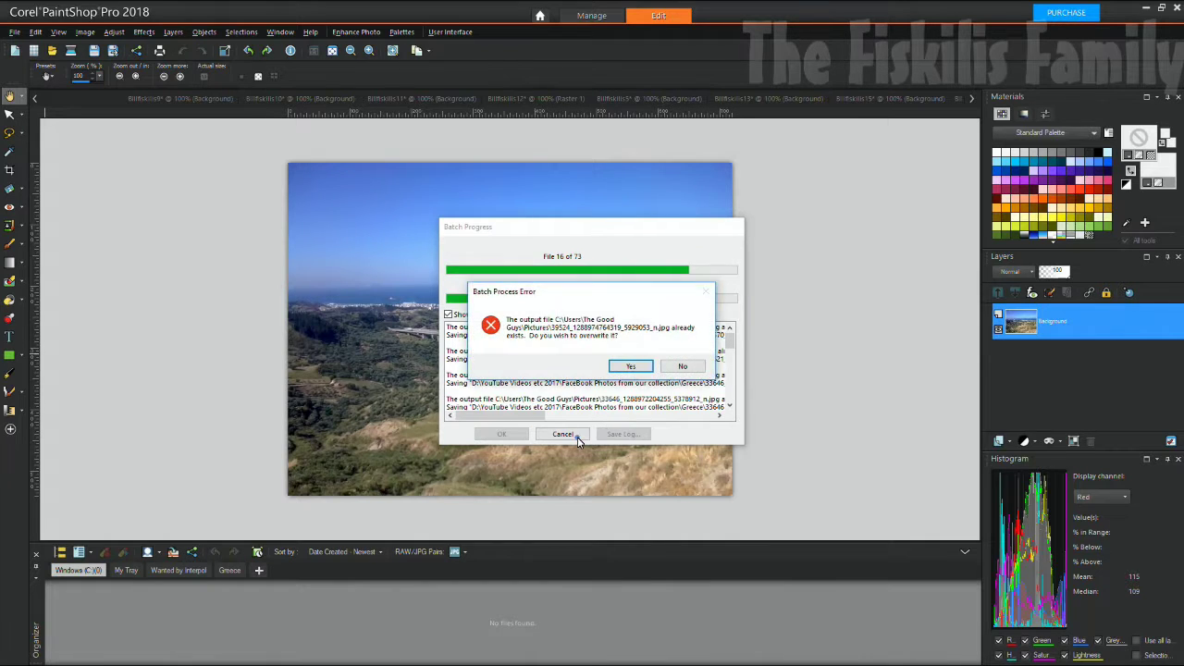
{"action": "left_click", "coordinate": [676, 369]}
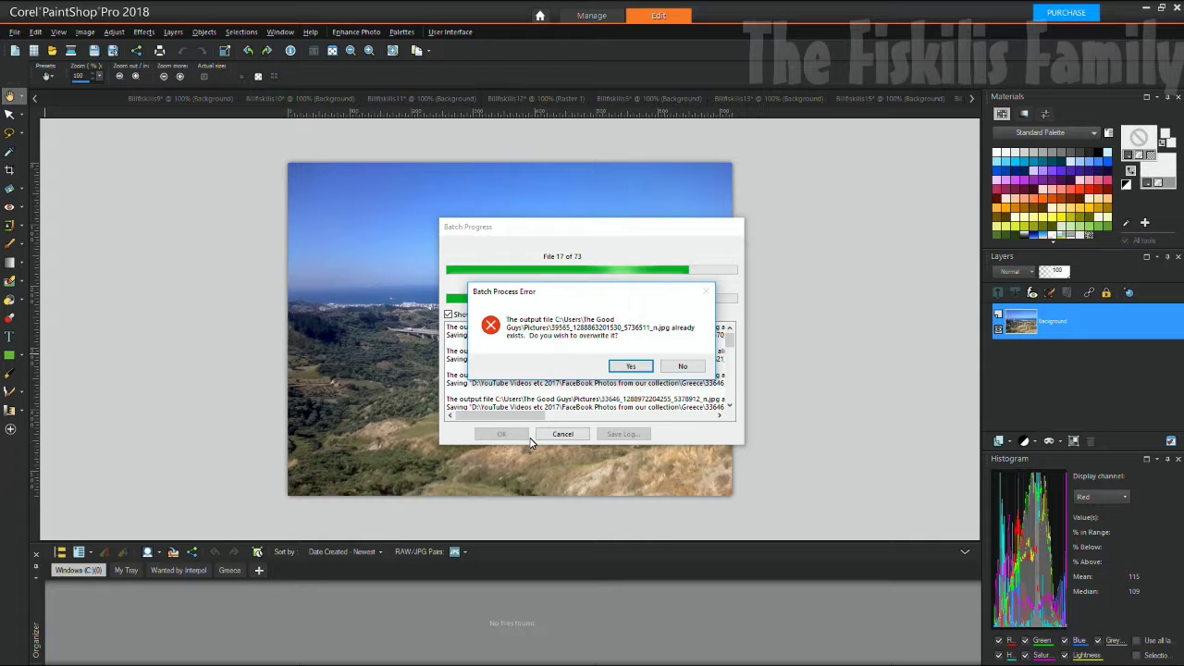
{"action": "left_click", "coordinate": [628, 368]}
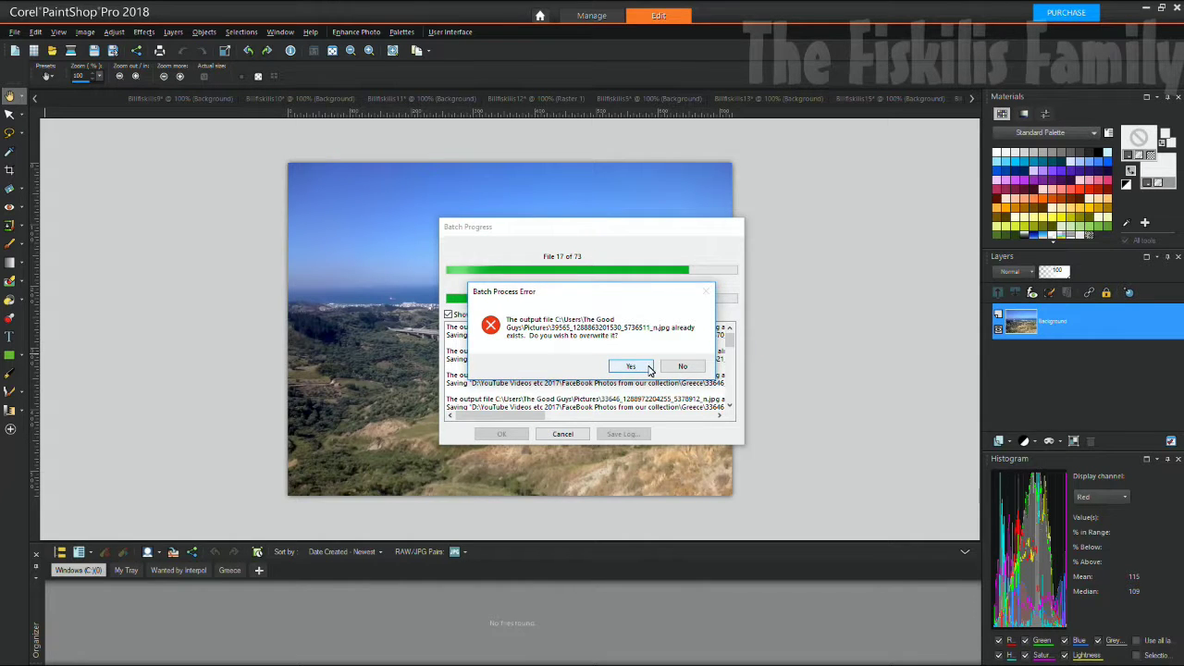
{"action": "left_click", "coordinate": [633, 368]}
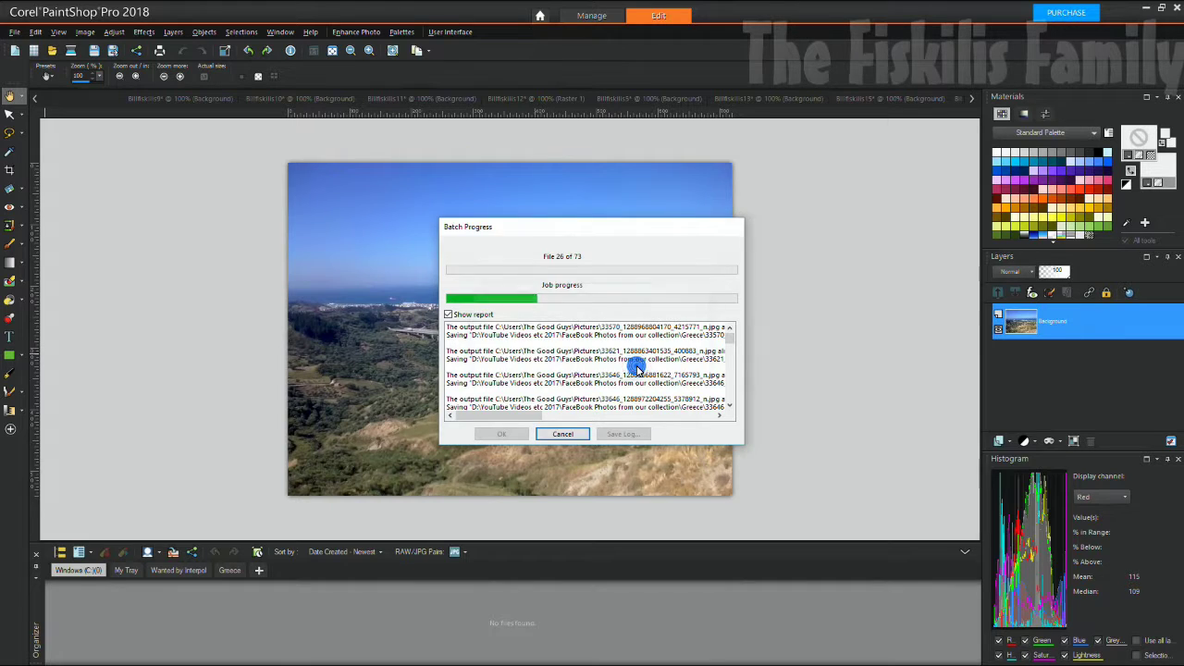
{"action": "left_click", "coordinate": [635, 367]}
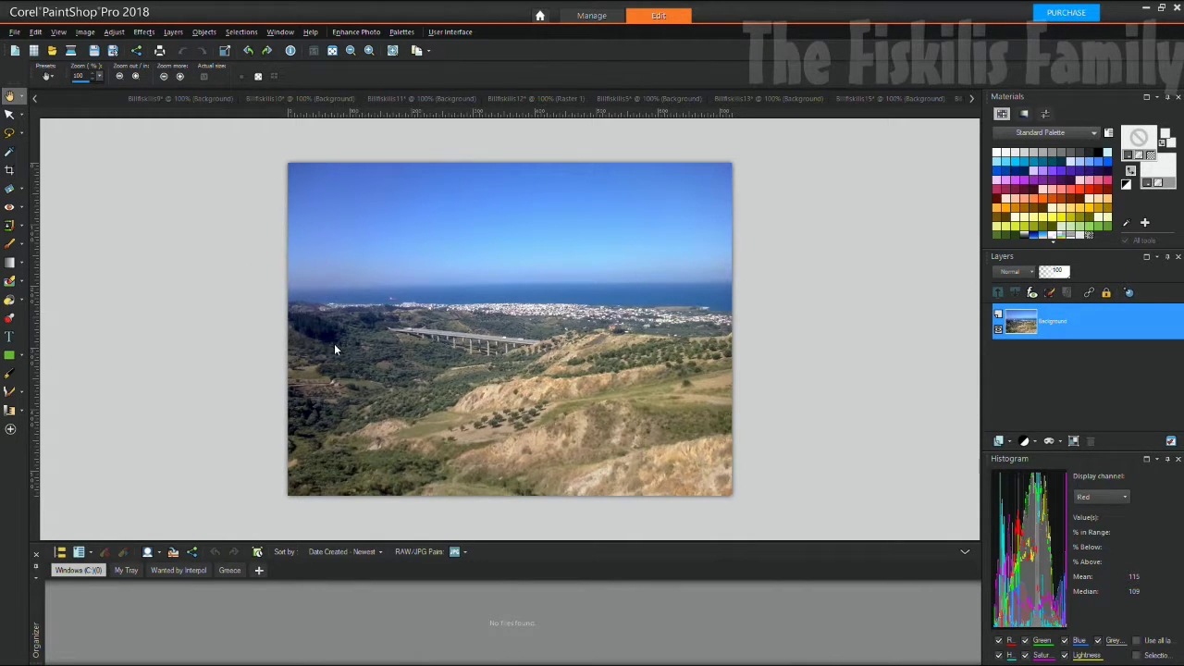
Open the processed lake photo whose name starts with 65796 from the Pictures folder of This PC and view it at 80% zoom.
{"action": "left_click", "coordinate": [16, 33]}
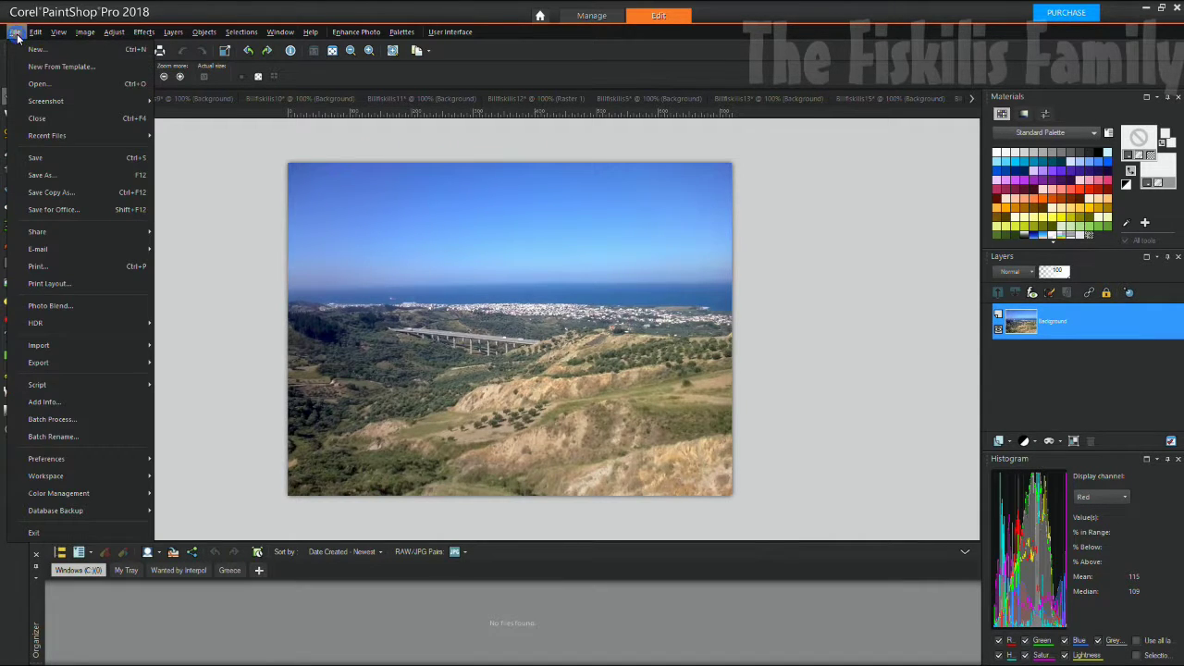
{"action": "left_click", "coordinate": [47, 81]}
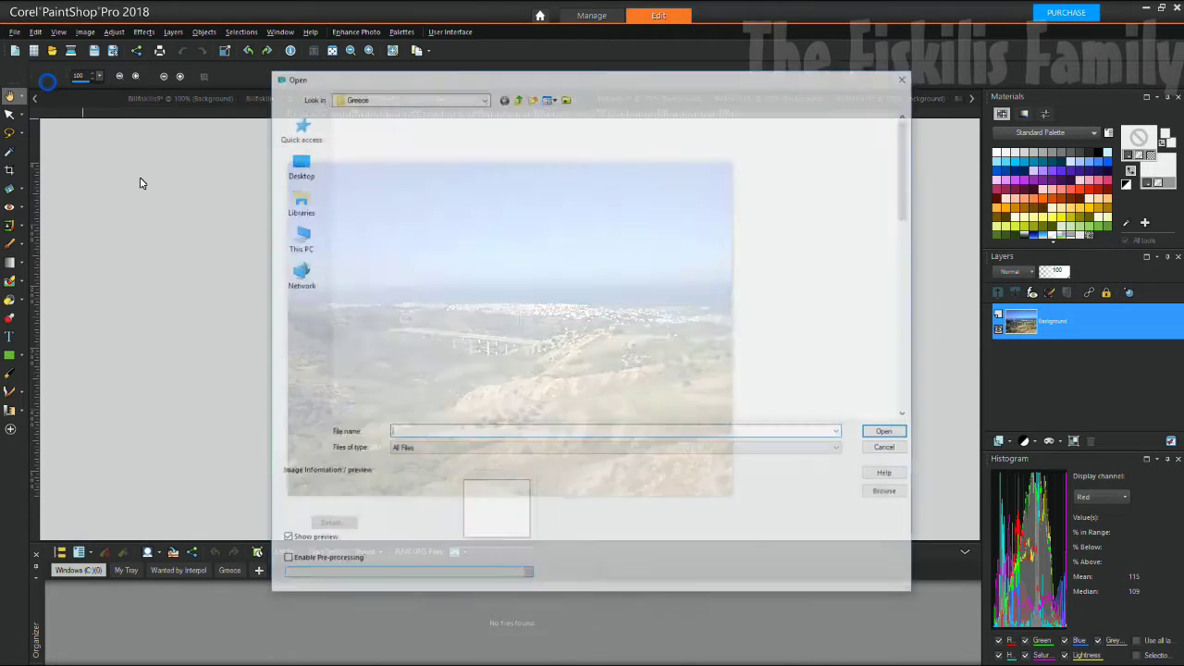
{"action": "left_click", "coordinate": [306, 162]}
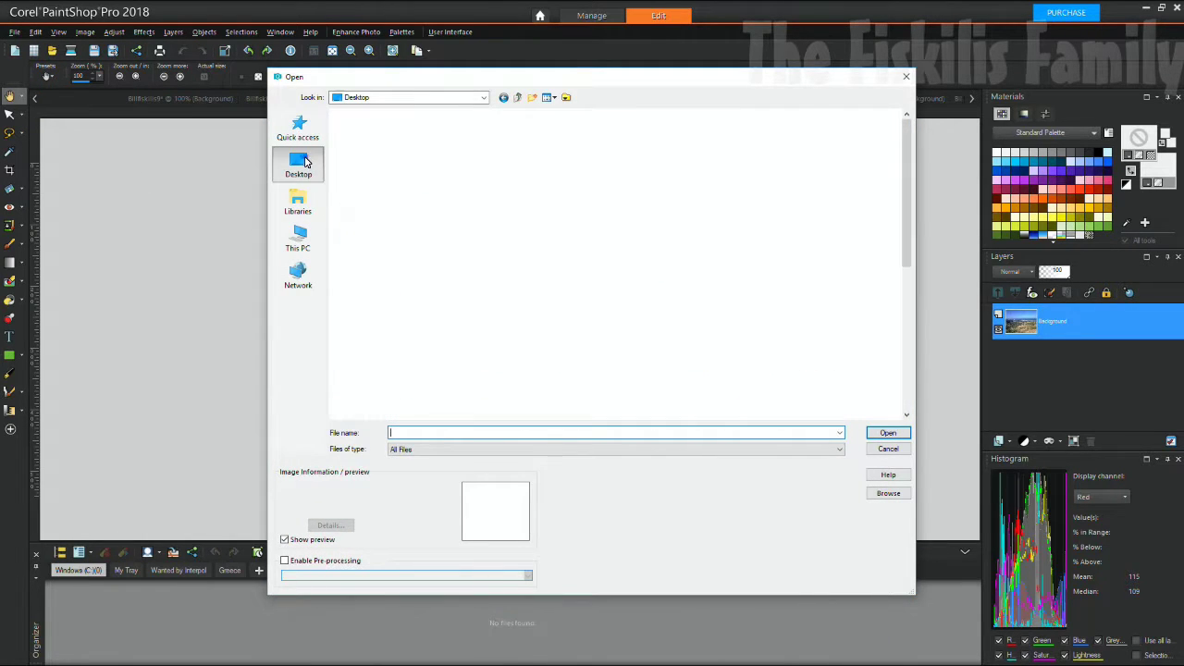
{"action": "left_click", "coordinate": [300, 242]}
{"action": "double_click", "coordinate": [516, 171]}
{"action": "scroll", "coordinate": [552, 335], "scroll_direction": "down", "scroll_amount": 5}
{"action": "left_click", "coordinate": [751, 377]}
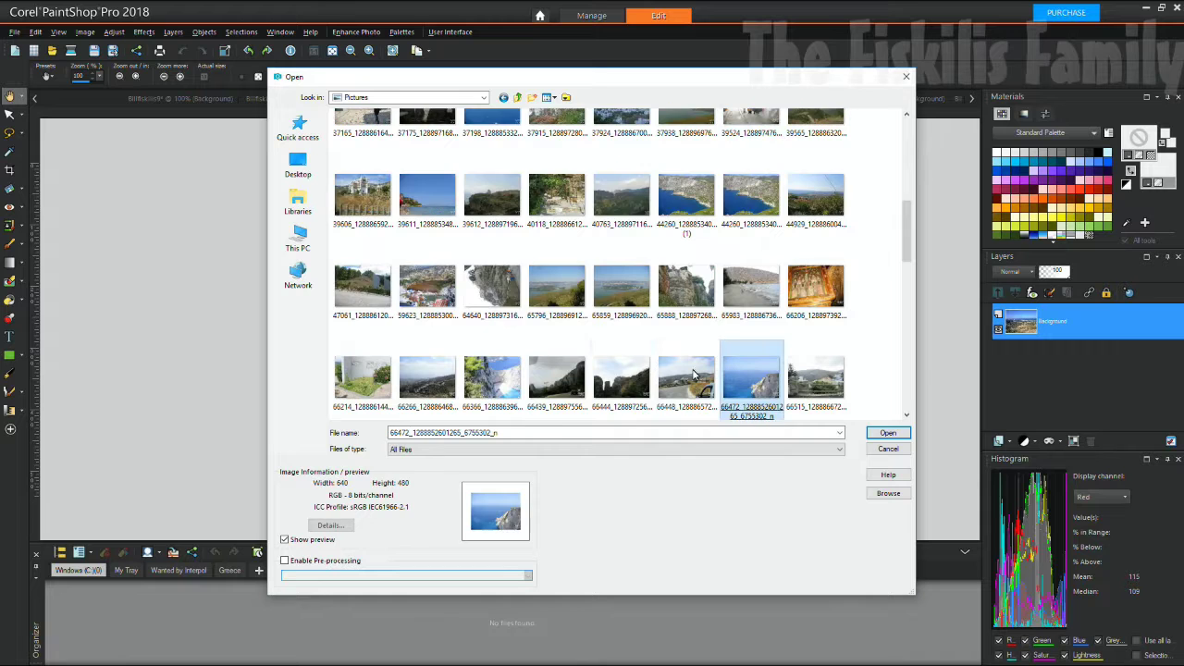
{"action": "double_click", "coordinate": [568, 290]}
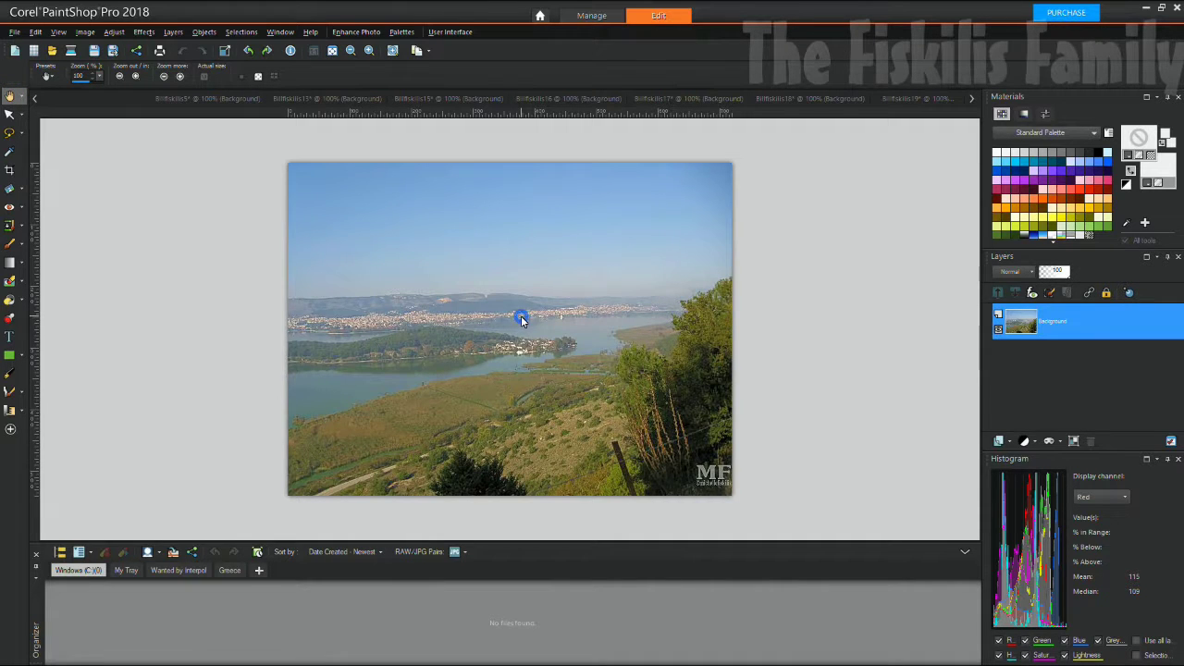
{"action": "left_click", "coordinate": [349, 50]}
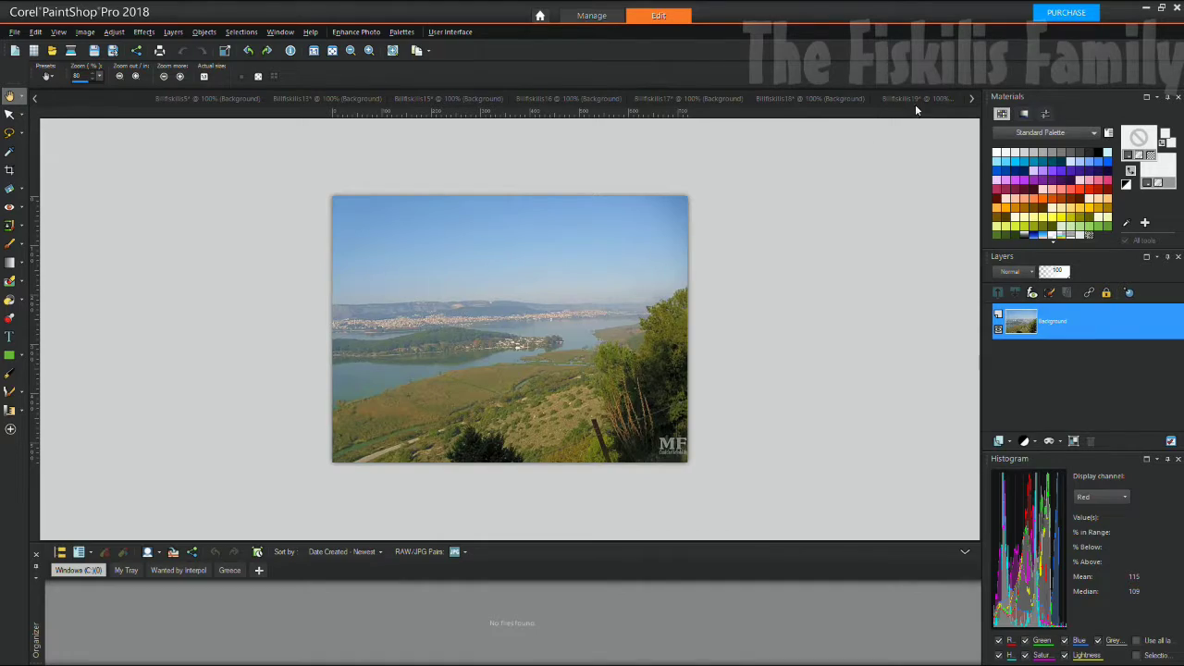
Switch to File Explorer, go to the Pictures folder on This PC, and view the photo starting with 67001 in a maximized Photo Gallery.
{"action": "left_click", "coordinate": [1161, 9]}
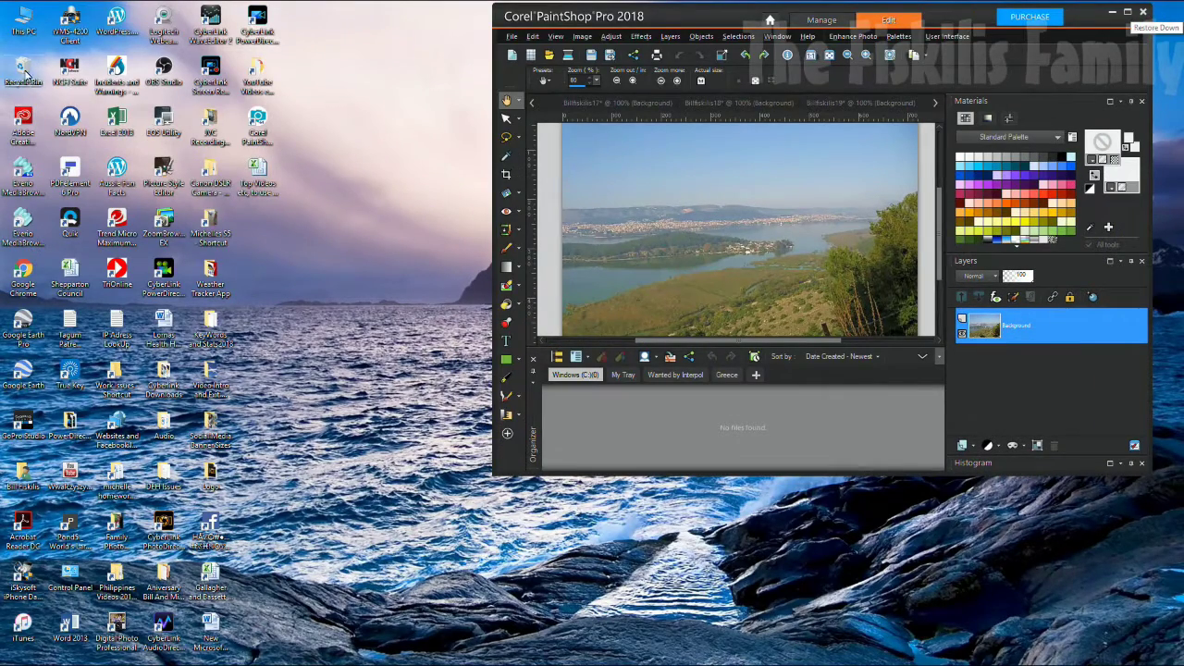
{"action": "double_click", "coordinate": [19, 31]}
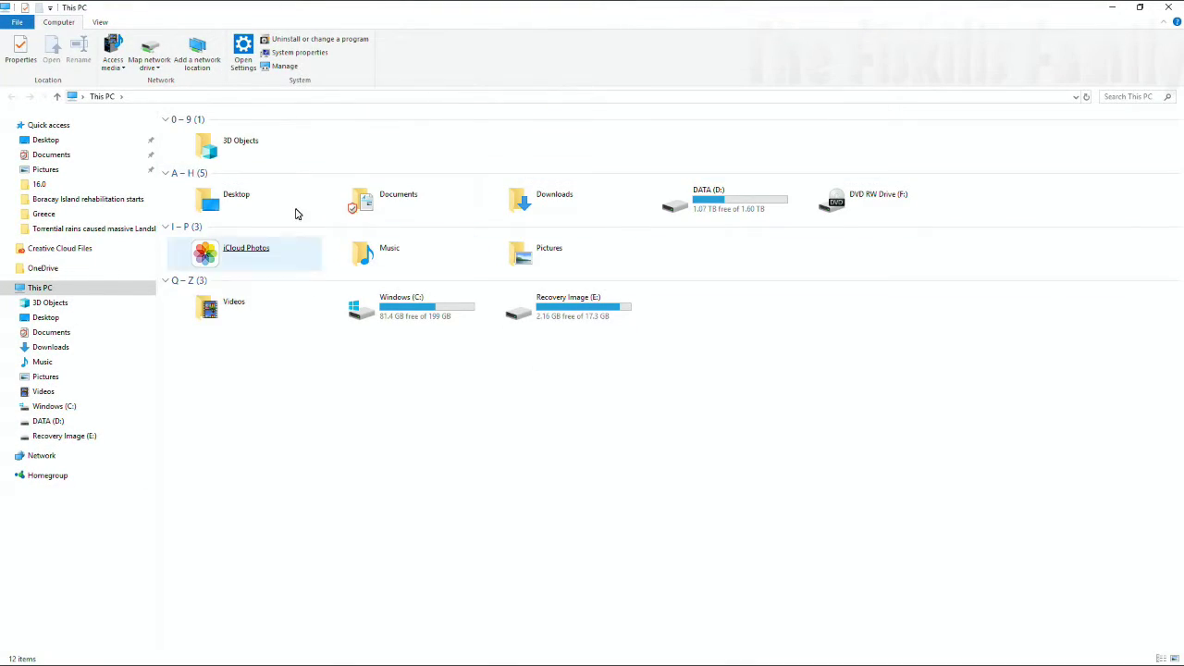
{"action": "double_click", "coordinate": [534, 250]}
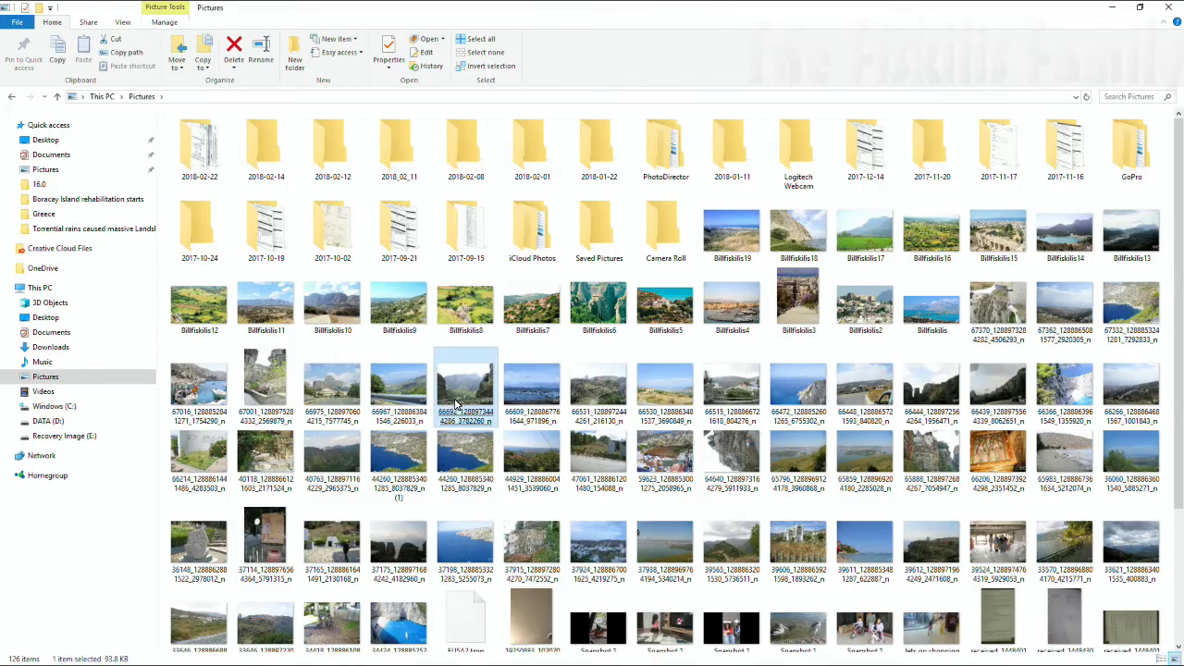
{"action": "scroll", "coordinate": [435, 410], "scroll_direction": "down", "scroll_amount": 2}
{"action": "scroll", "coordinate": [436, 409], "scroll_direction": "up", "scroll_amount": 2}
{"action": "left_click", "coordinate": [261, 314]}
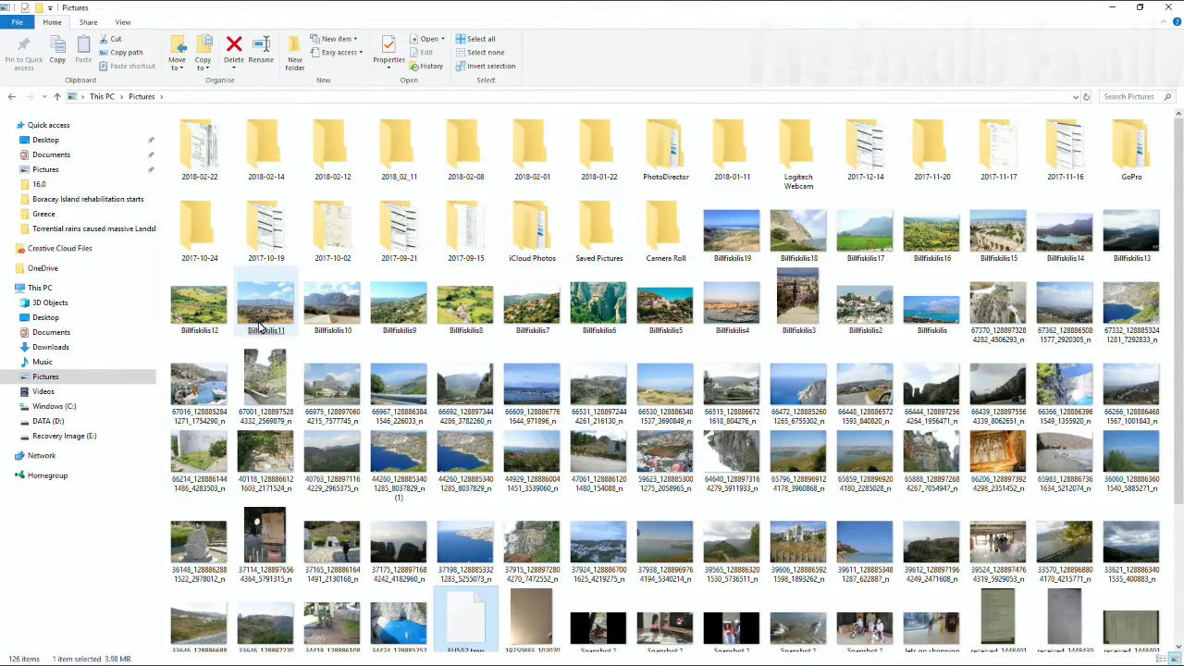
{"action": "double_click", "coordinate": [268, 379]}
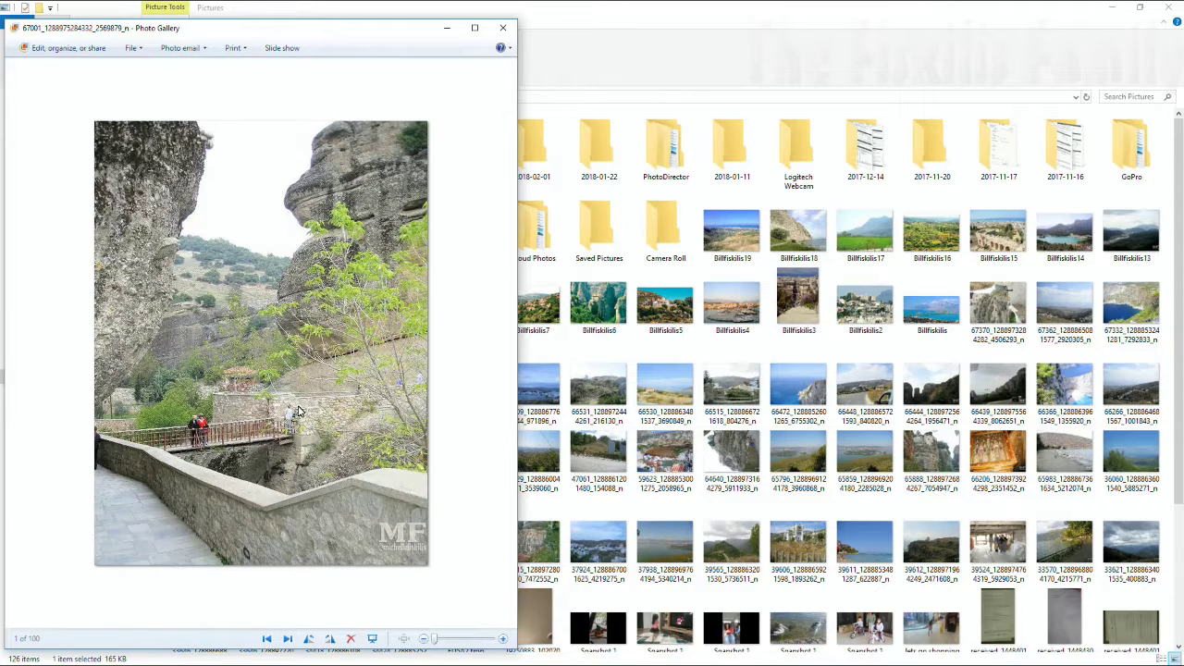
{"action": "left_click", "coordinate": [475, 27]}
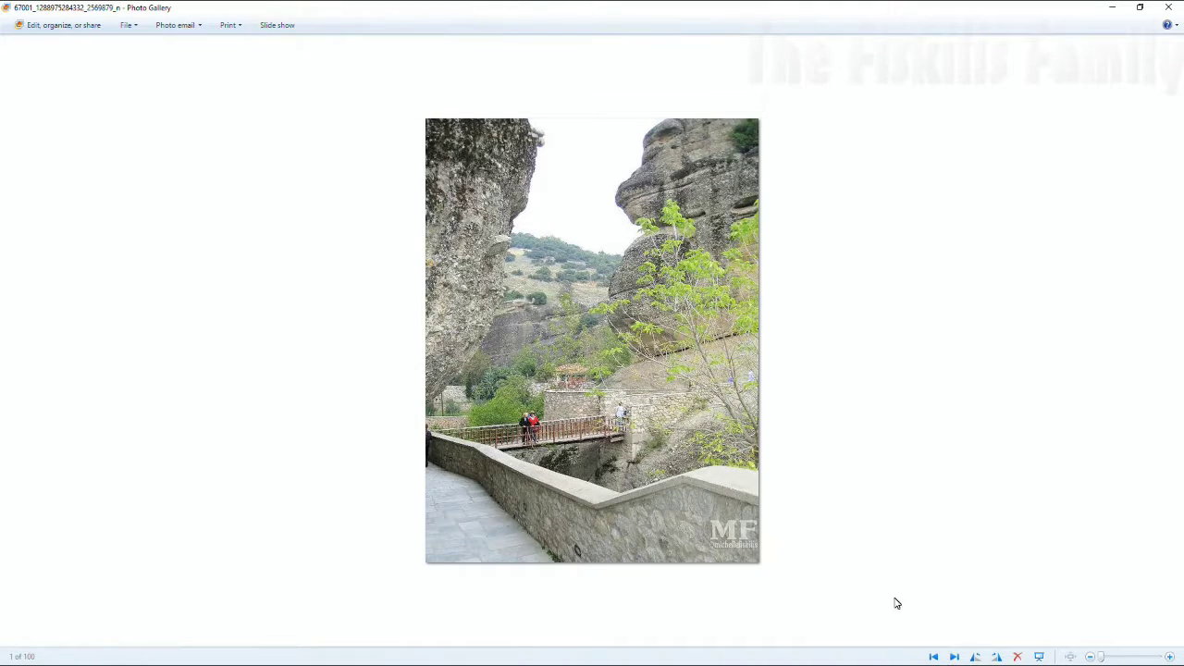
Go forward through the processed photos in Photo Gallery to examine their MF watermarks, and return to the Pictures folder.
{"action": "left_click", "coordinate": [954, 656]}
{"action": "left_click", "coordinate": [954, 657]}
{"action": "left_click", "coordinate": [955, 657]}
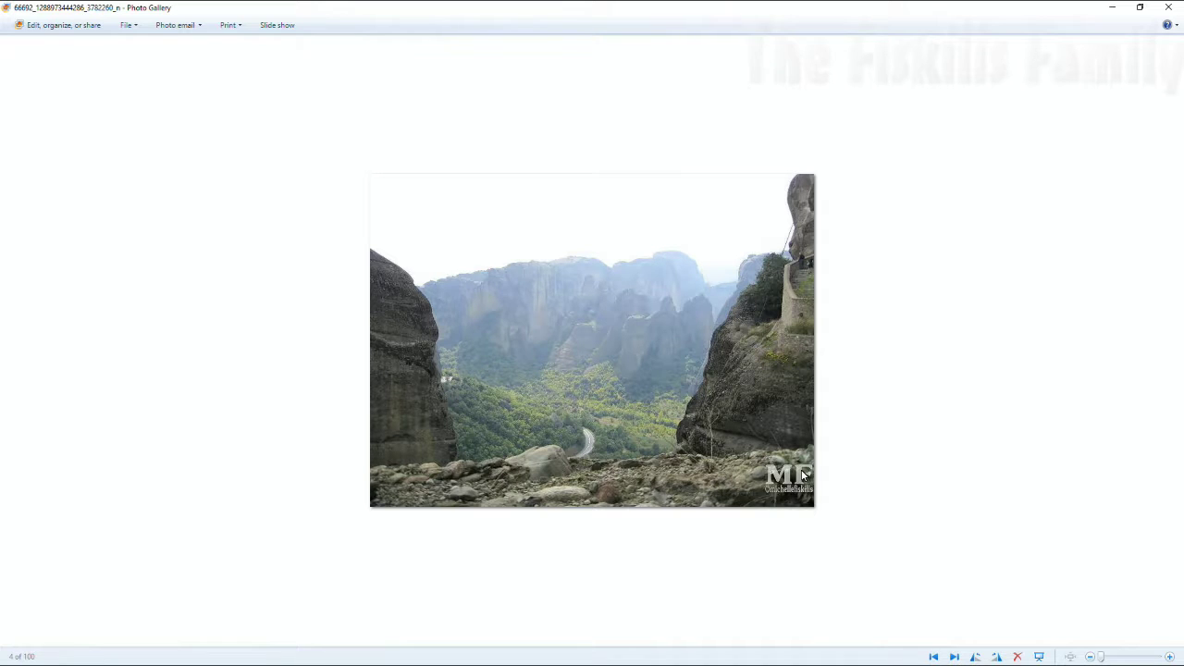
{"action": "key", "text": "Right"}
{"action": "key", "text": "Right"}
{"action": "key", "text": "Right"}
{"action": "key", "text": "Right"}
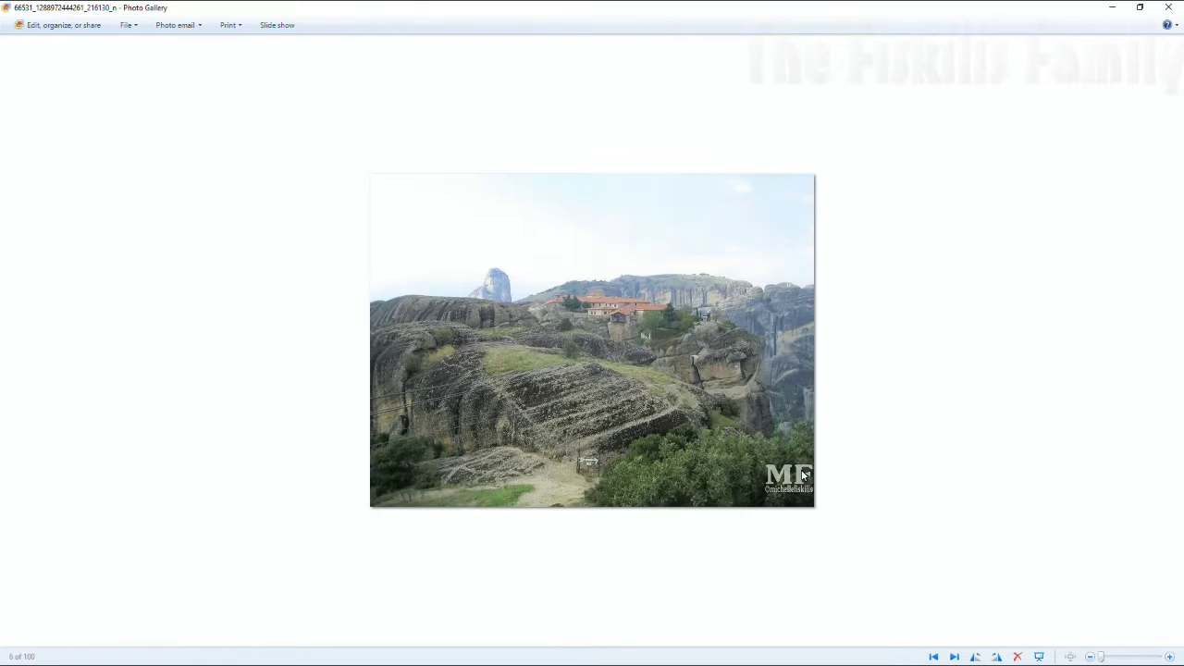
{"action": "key", "text": "Right"}
{"action": "key", "text": "Right"}
{"action": "key", "text": "Right"}
{"action": "key", "text": "Right"}
{"action": "key", "text": "Right"}
{"action": "key", "text": "Right"}
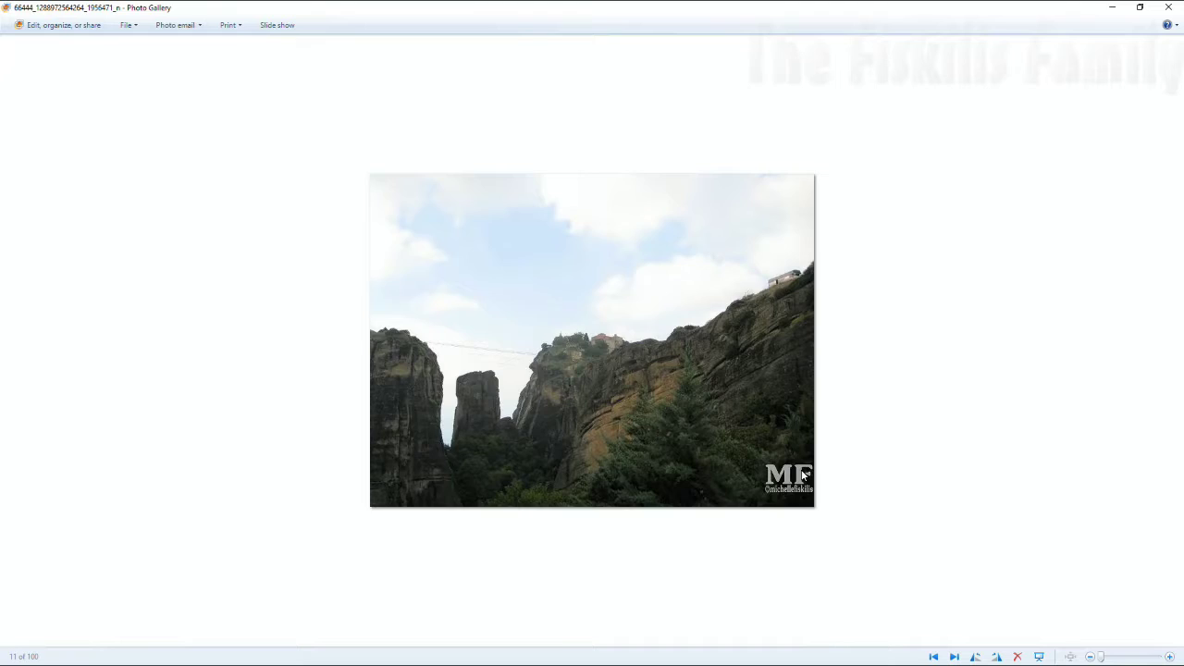
{"action": "key", "text": "Right"}
{"action": "key", "text": "Right"}
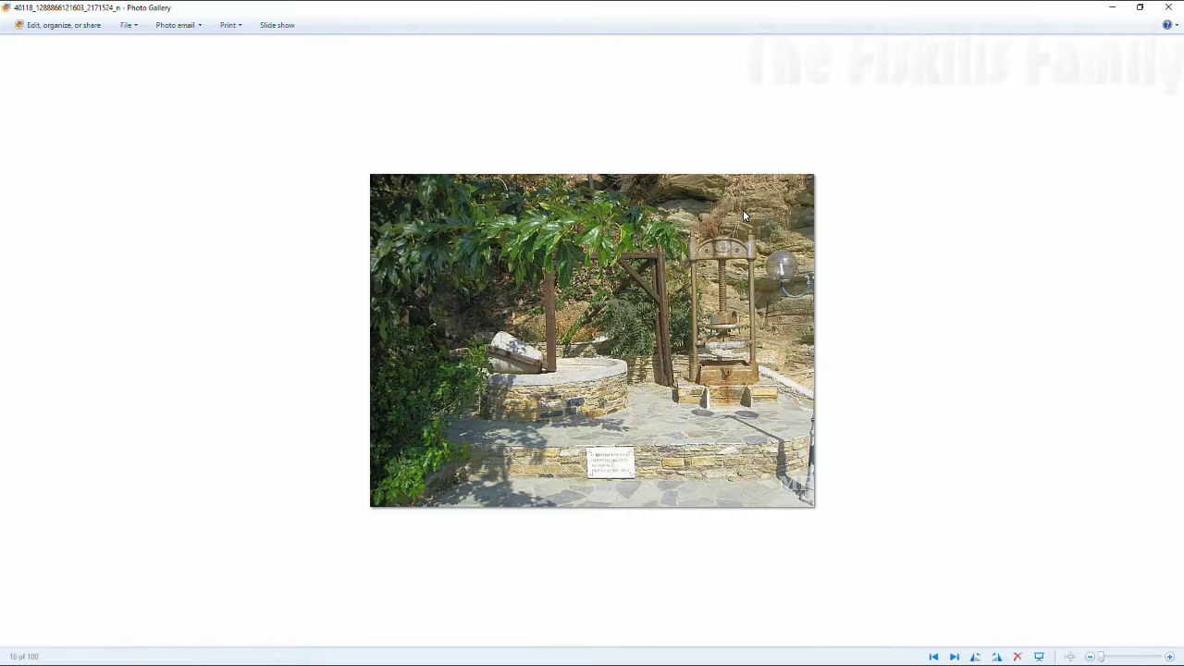
{"action": "left_click", "coordinate": [1168, 7]}
{"action": "left_click", "coordinate": [939, 137]}
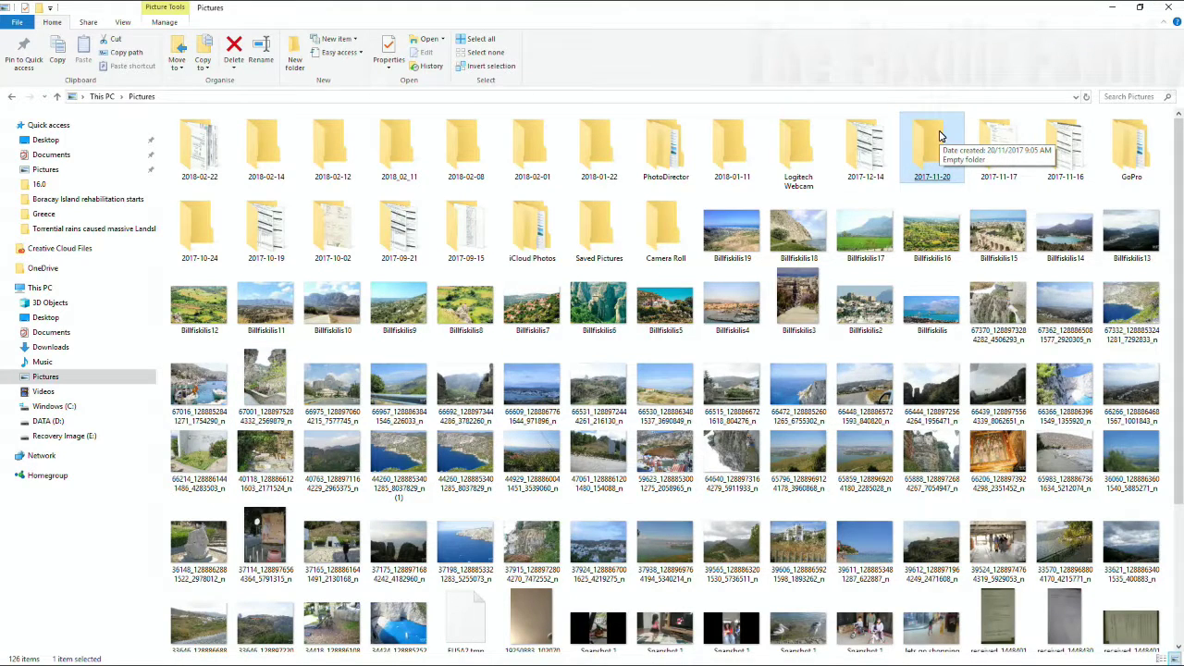